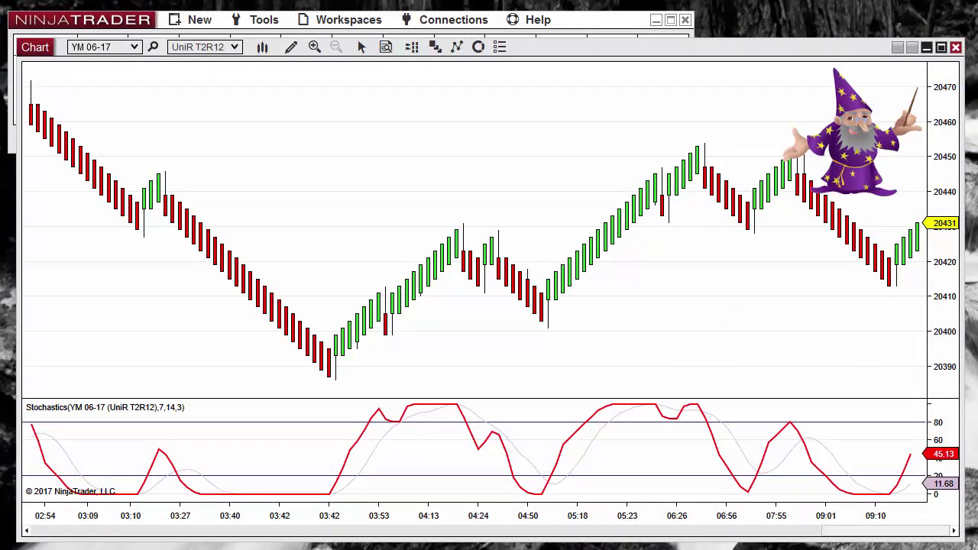
- Set the Period K of the chart's Stochastics indicator to 7
left_click(356, 446)
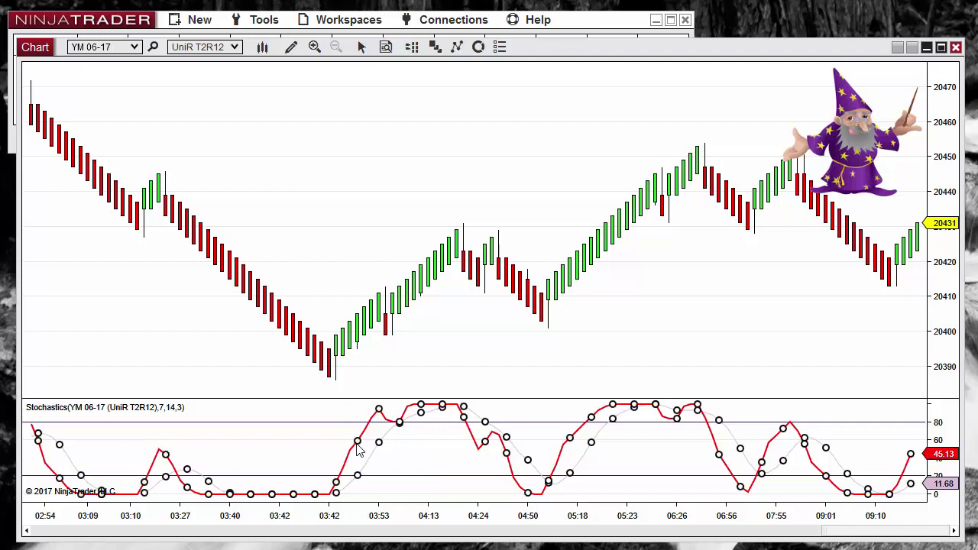
double_click(359, 451)
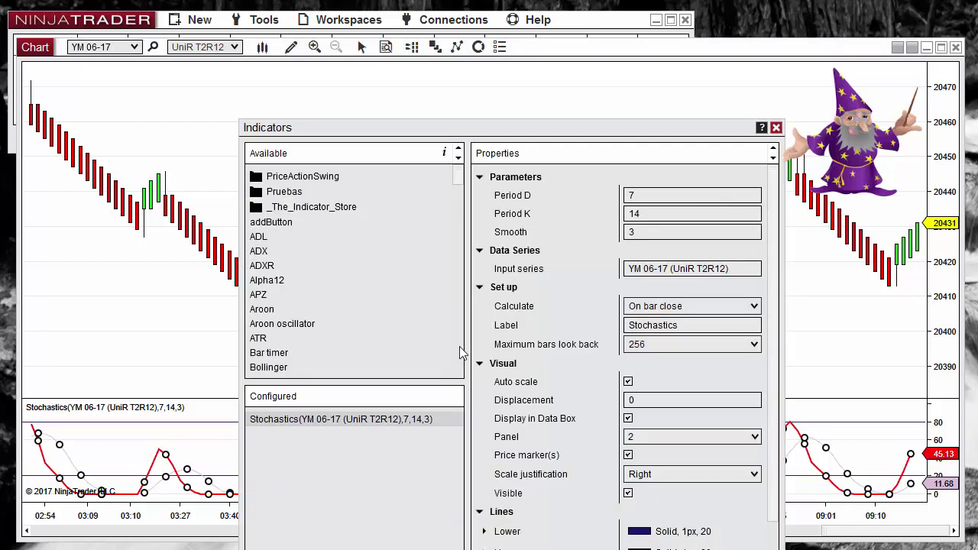
double_click(659, 213)
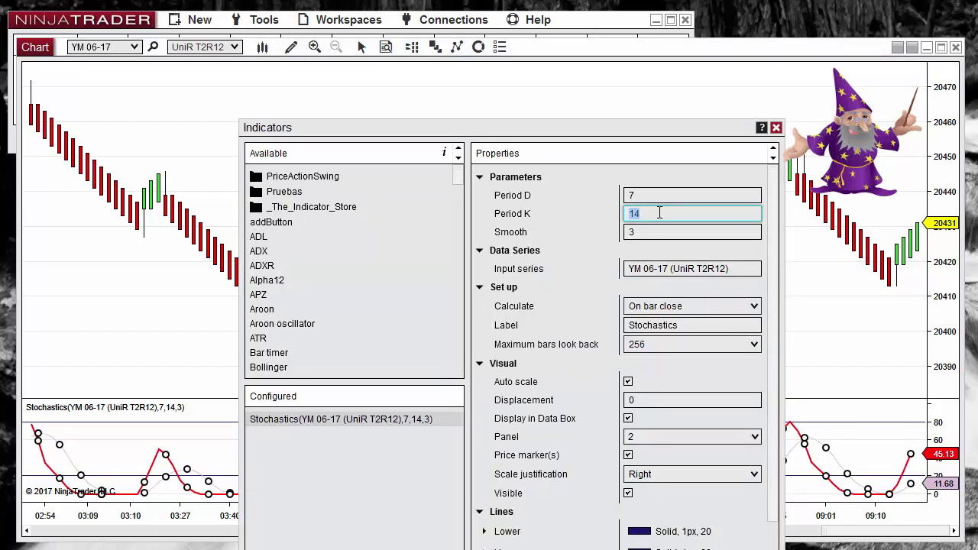
type("7")
key("Return")
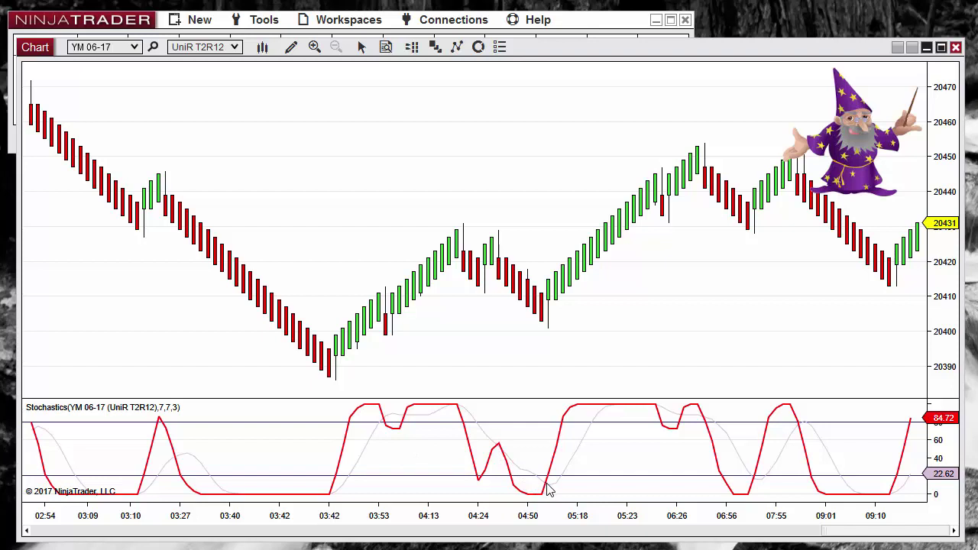
- Draw arrow lines marking the Stochastics turns near the 20 and 80 levels and the matching price swings above them
mouse_move(534, 450)
left_mouse_down()
mouse_move(535, 484)
mouse_move(549, 495)
mouse_move(545, 483)
left_mouse_up()
left_click_drag(541, 332, 594, 291)
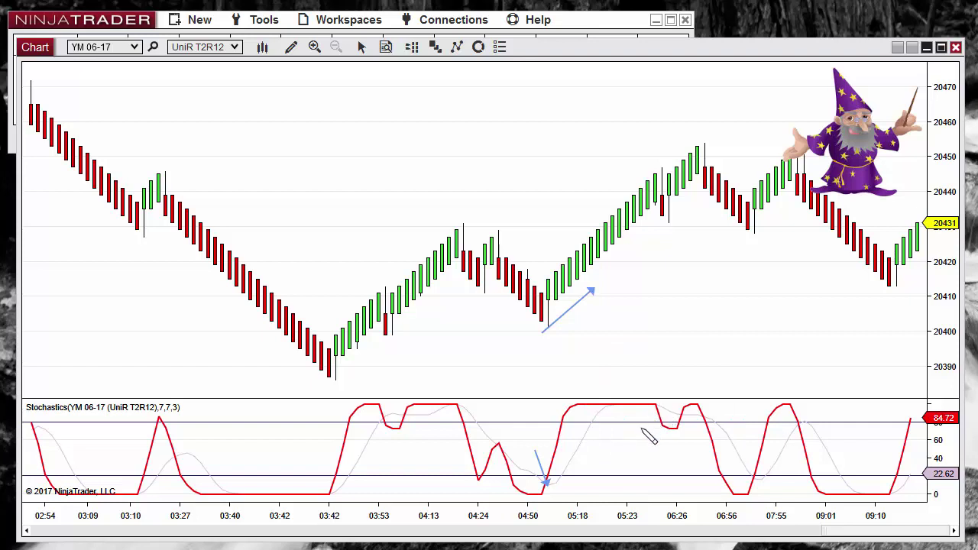
left_click_drag(640, 426, 656, 407)
left_click_drag(647, 176, 647, 169)
left_click_drag(663, 215, 669, 223)
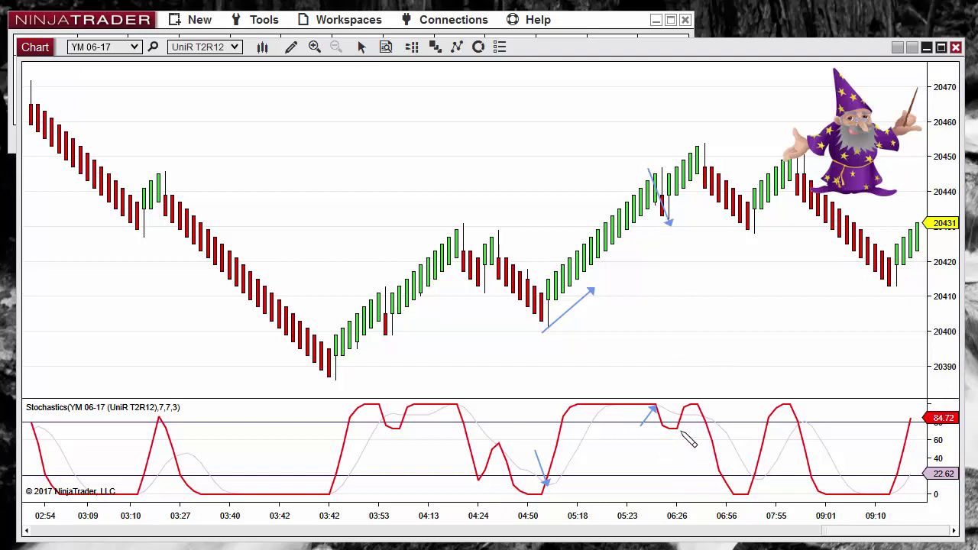
left_click_drag(679, 428, 696, 406)
left_click_drag(669, 216, 692, 187)
left_click_drag(705, 405, 719, 437)
mouse_move(697, 168)
left_mouse_down()
mouse_move(719, 223)
mouse_move(721, 215)
left_mouse_up()
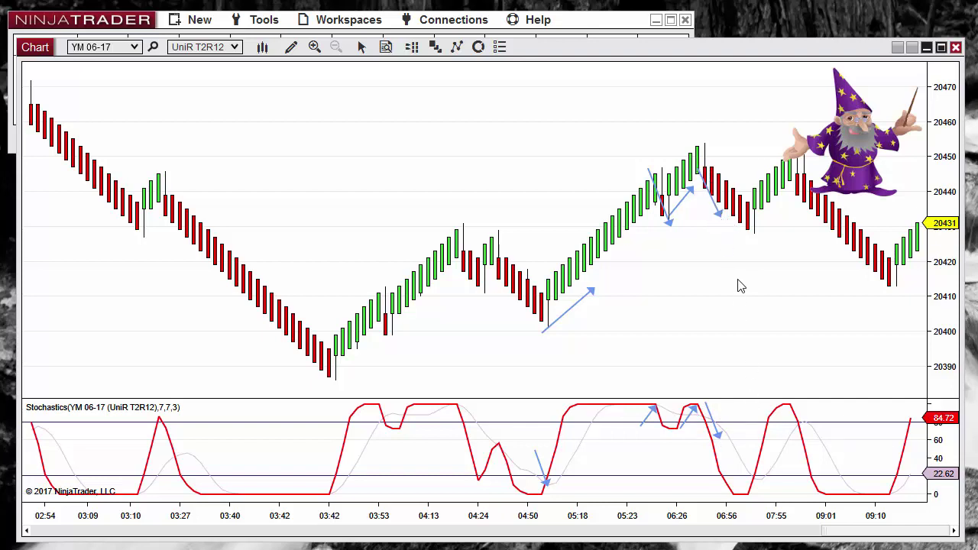
- Create a new strategy in the Strategy Builder and name it StochCrossover
left_click(191, 20)
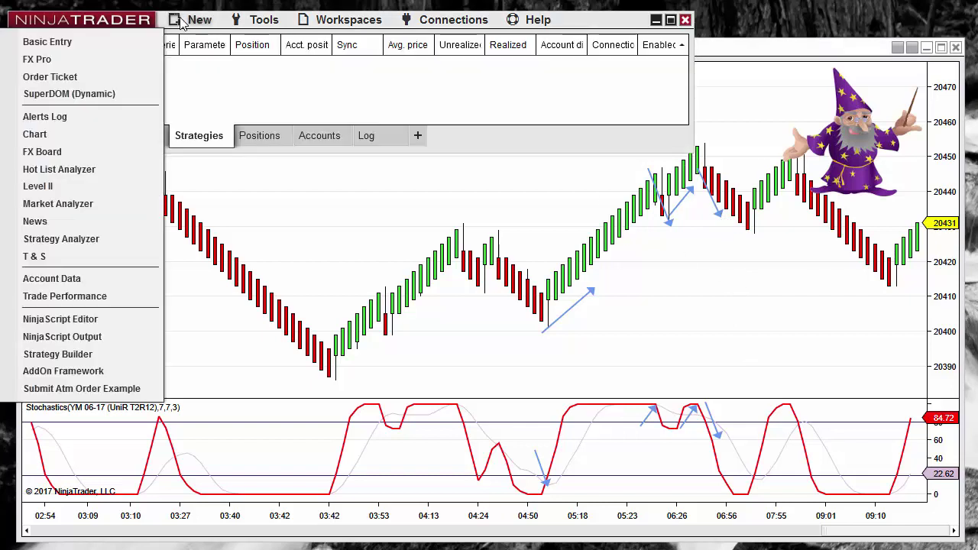
left_click(84, 359)
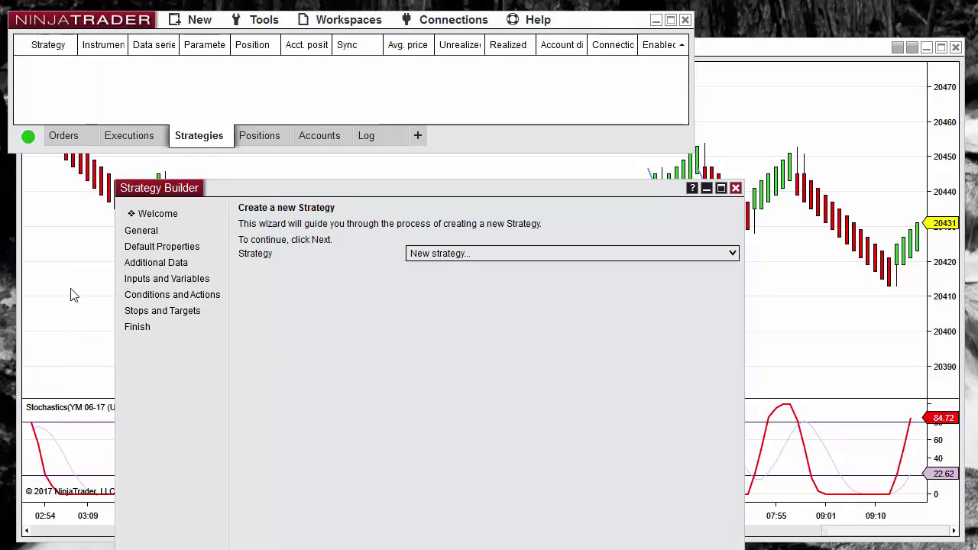
left_click_drag(170, 193, 193, 66)
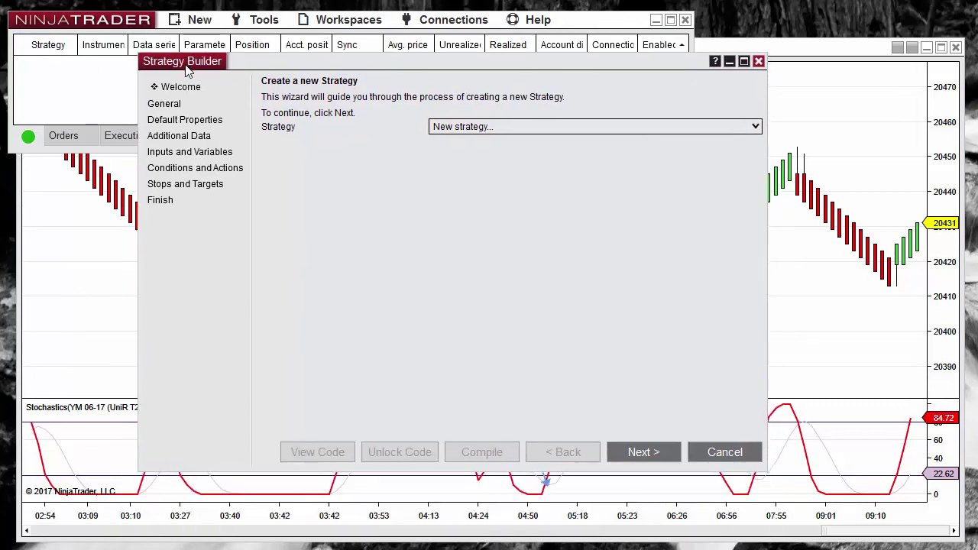
left_click(654, 453)
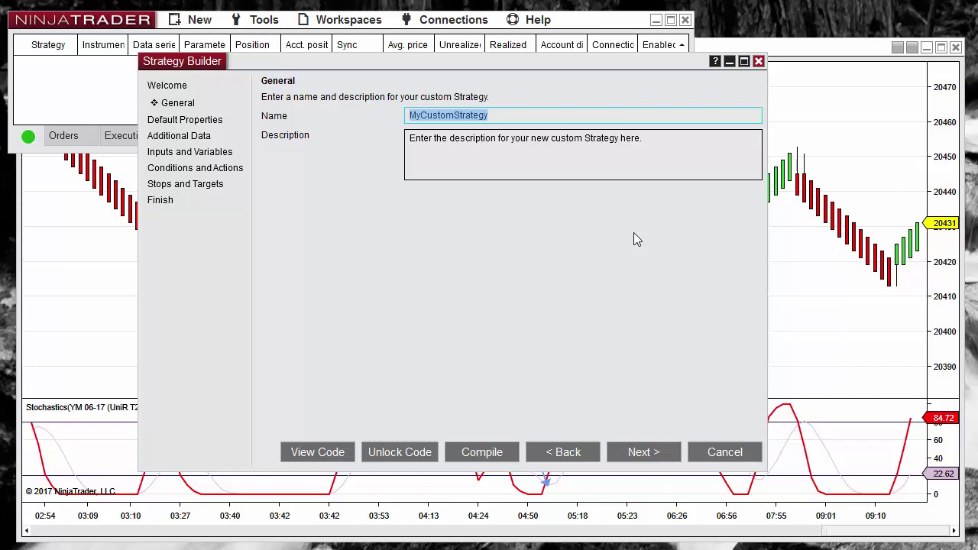
type("Stoc")
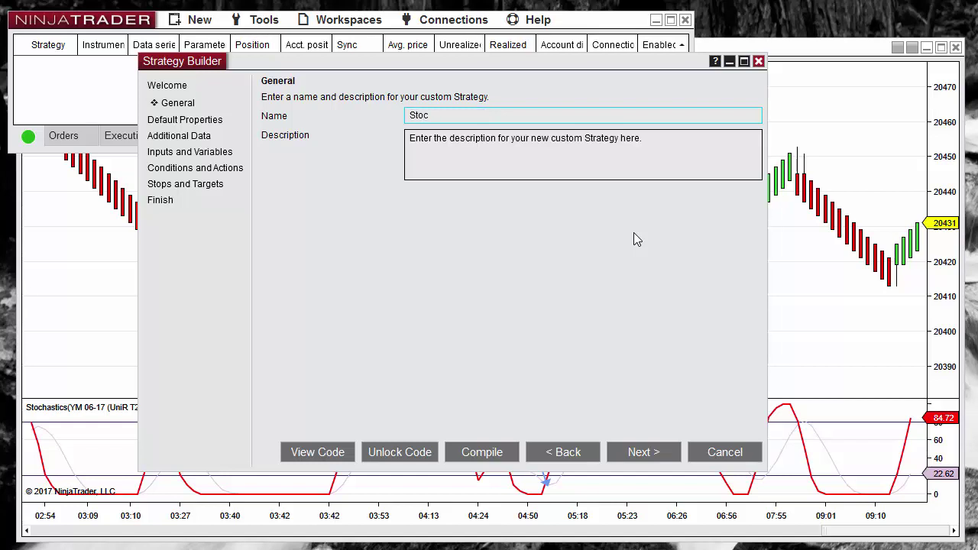
type("hCrossover")
left_click(644, 449)
- Skip the default properties and additional data, and add an int input named Period with default 7
left_click(645, 452)
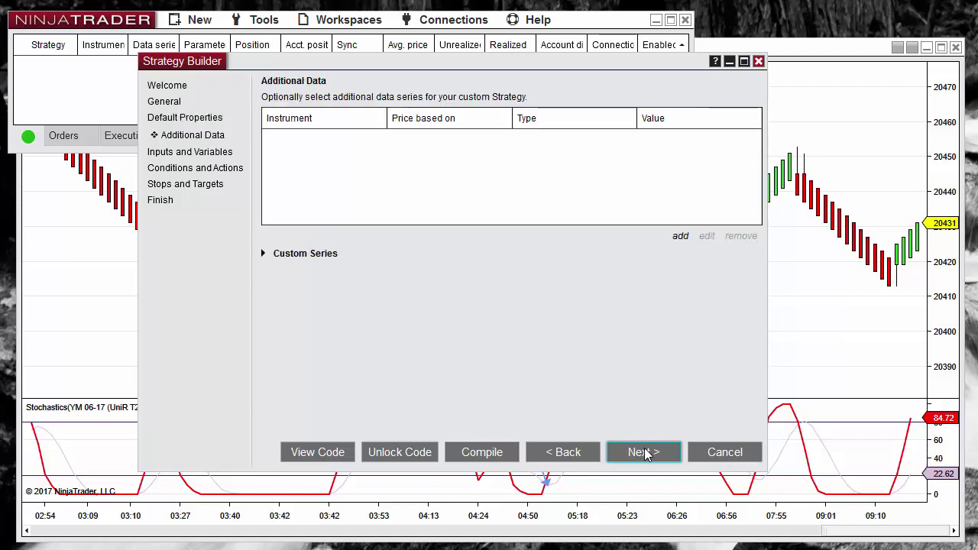
left_click(646, 453)
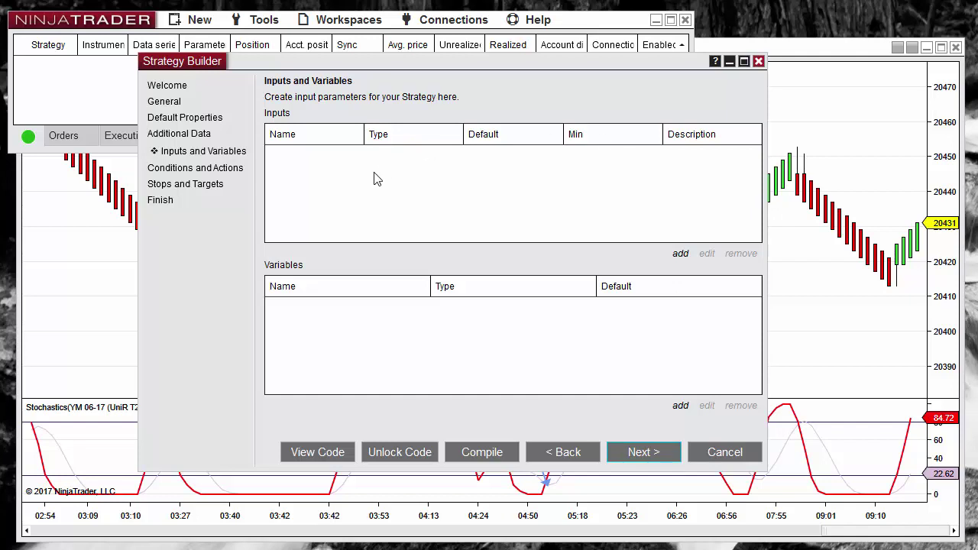
left_click(680, 254)
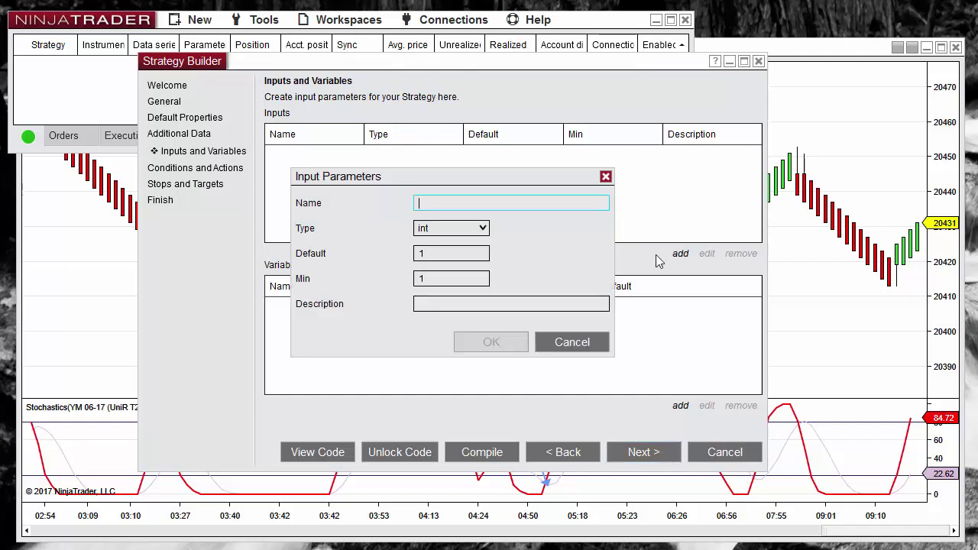
type("Period")
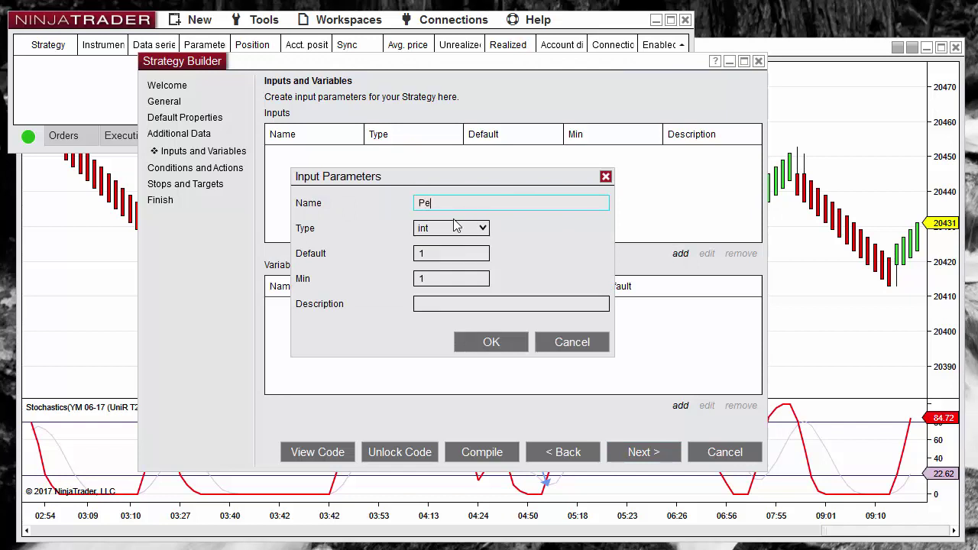
left_click(430, 253)
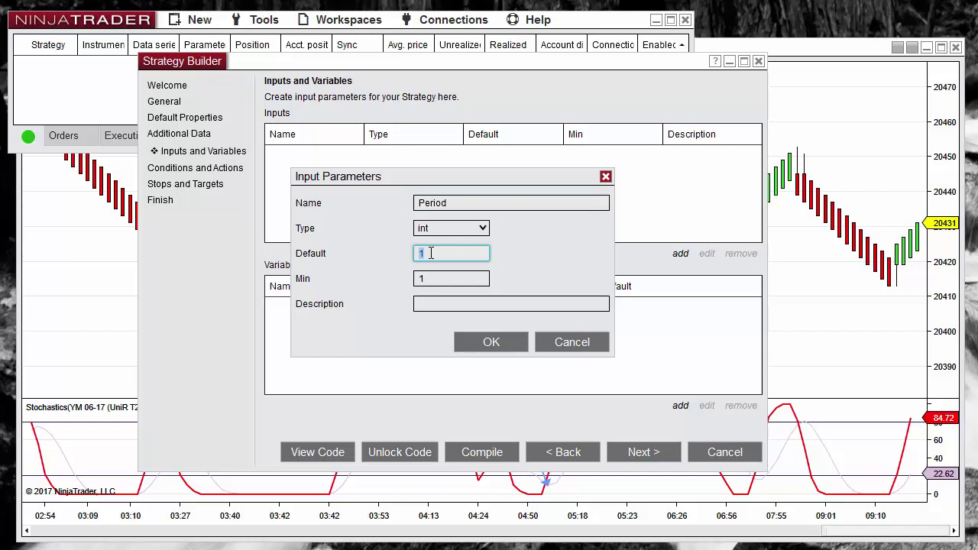
type("7")
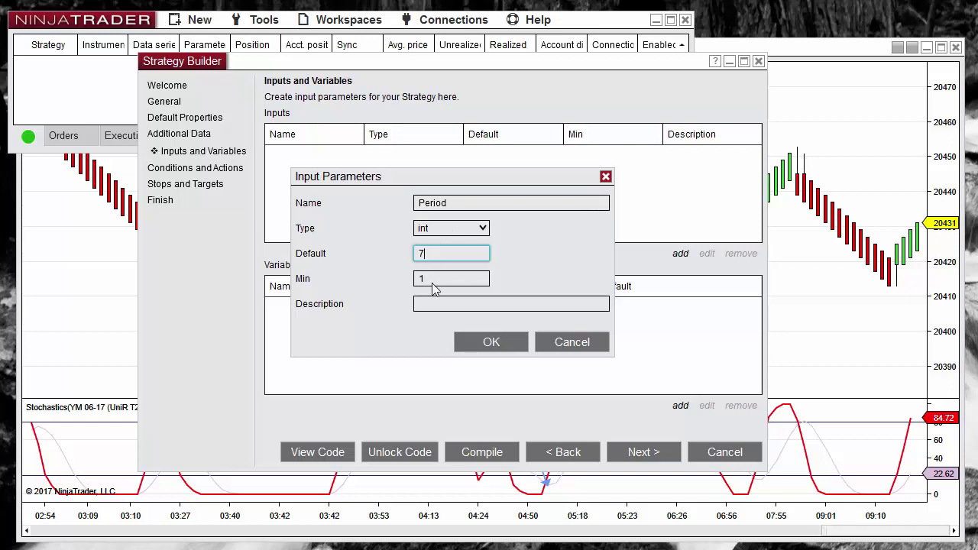
left_click(493, 342)
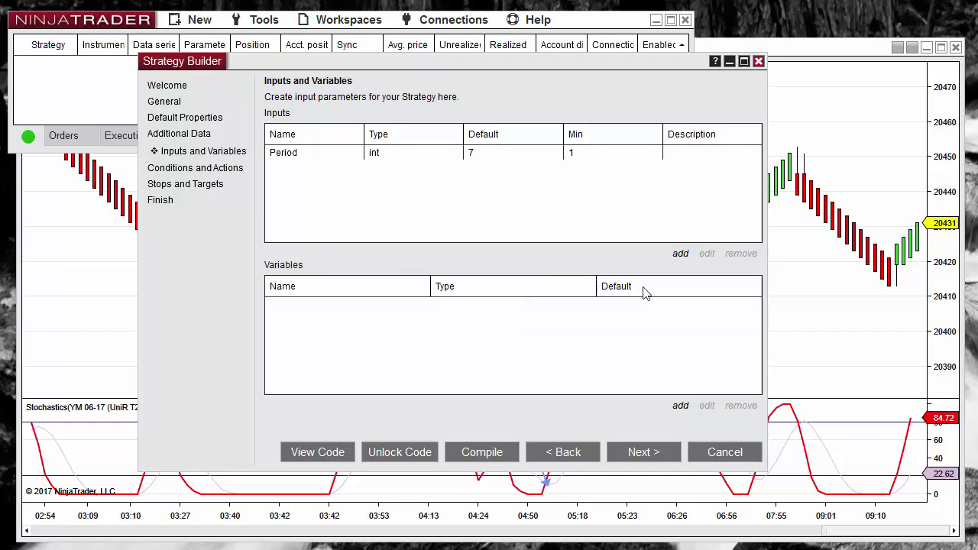
- Add an int input parameter named Smooth with a default of 3
left_click(681, 255)
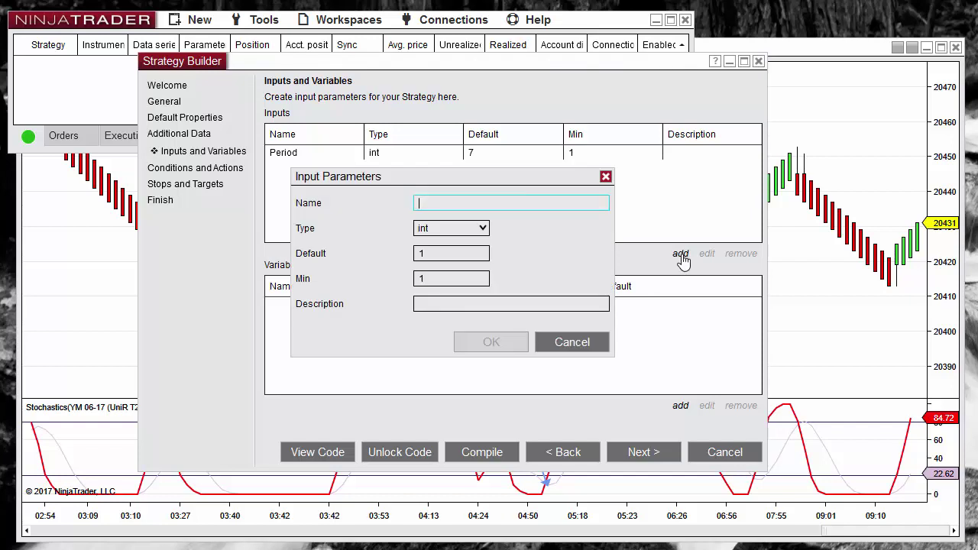
type("Smooth")
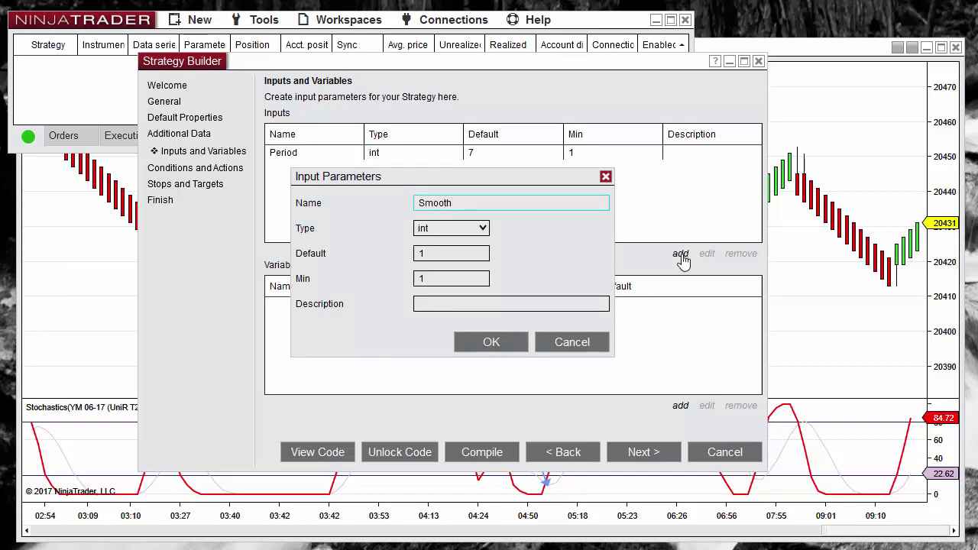
left_click(438, 251)
type("3")
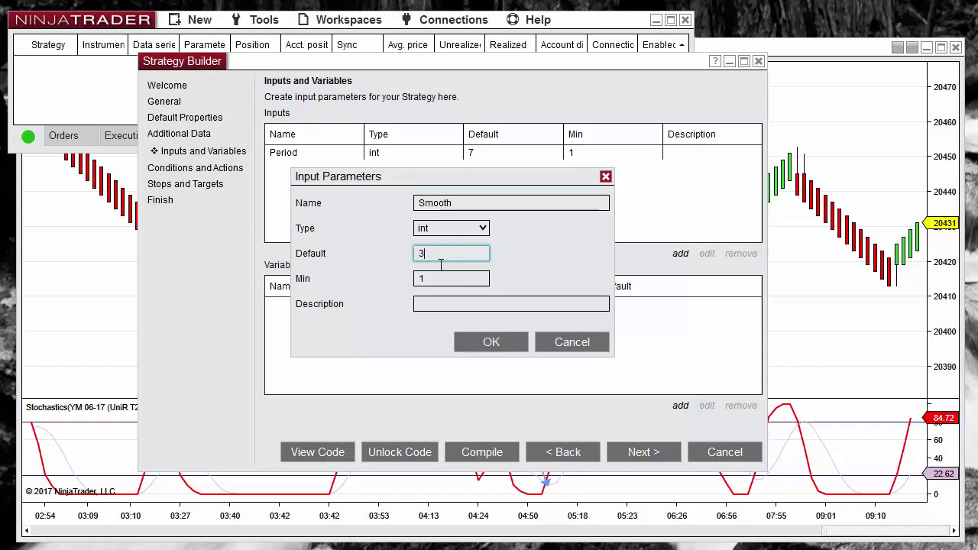
left_click(491, 343)
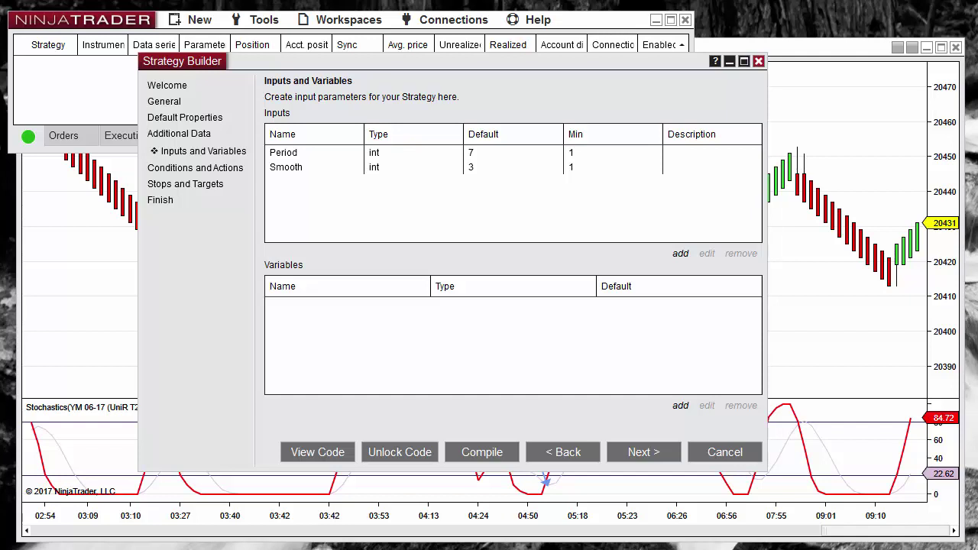
- Add an int input parameter named Target with a default of 12
left_click(680, 252)
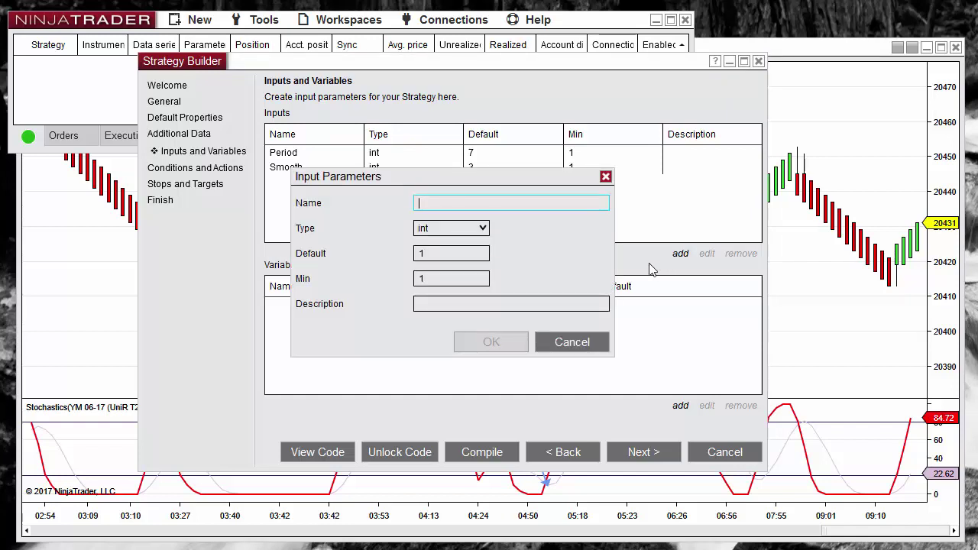
type("Ta")
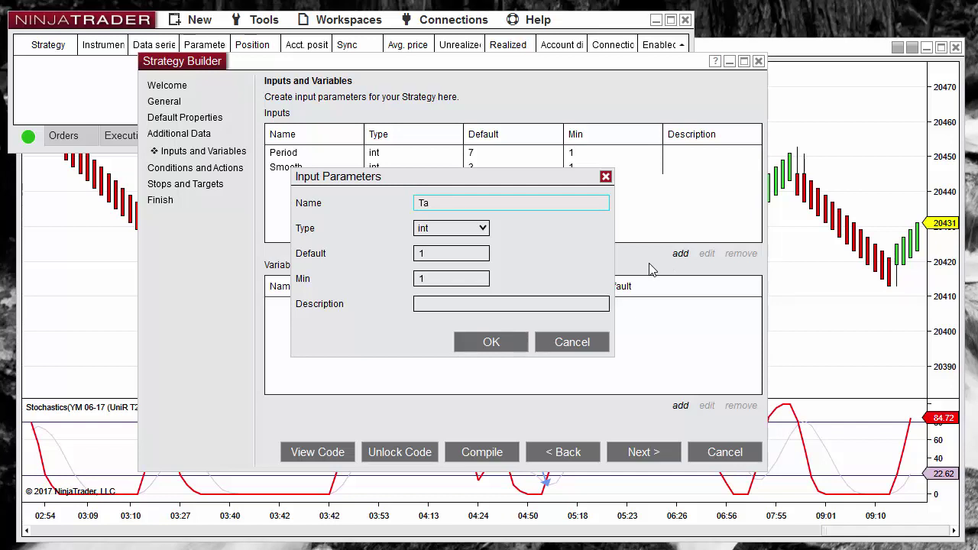
type("eget")
left_click(441, 253)
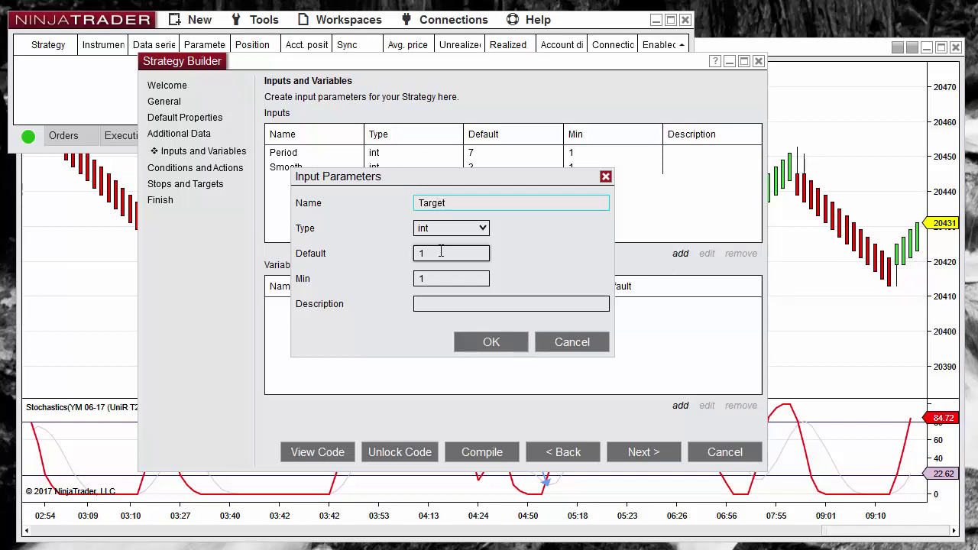
left_click(441, 253)
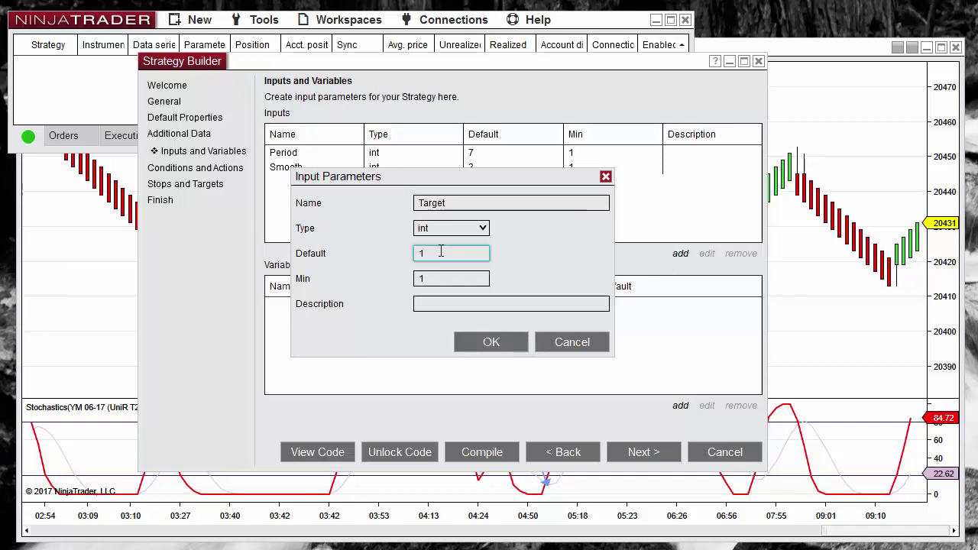
type("2")
left_click(491, 342)
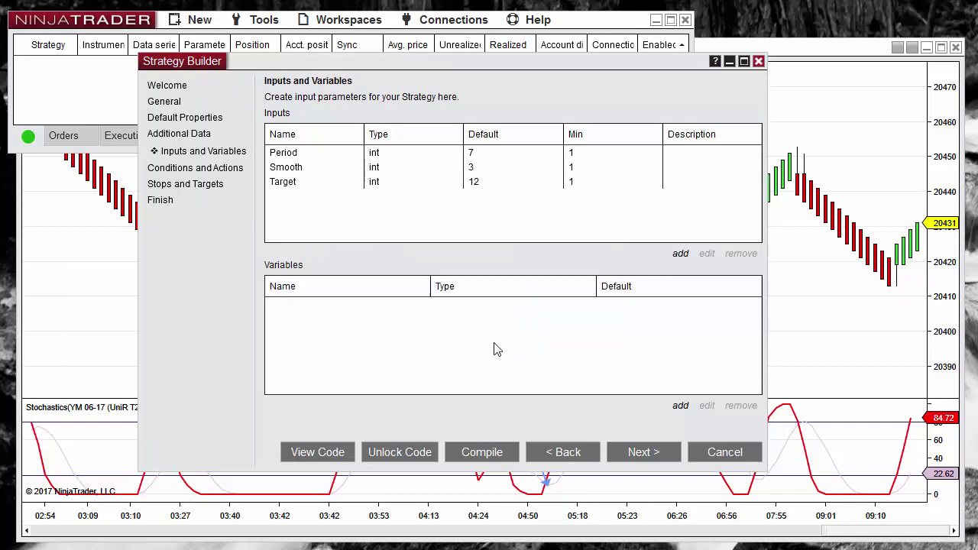
- Add an int input parameter named Stop with a default of 15
left_click(680, 254)
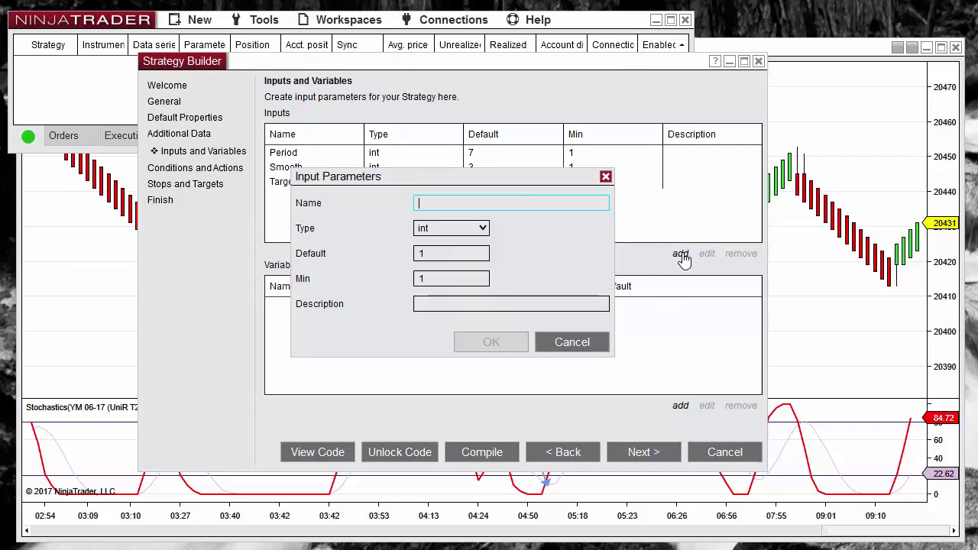
type("Stop")
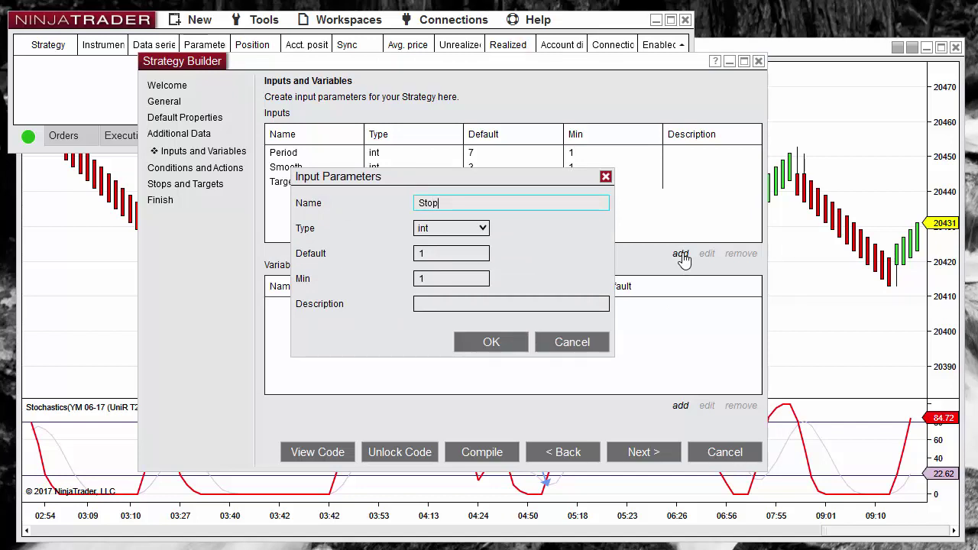
left_click(453, 253)
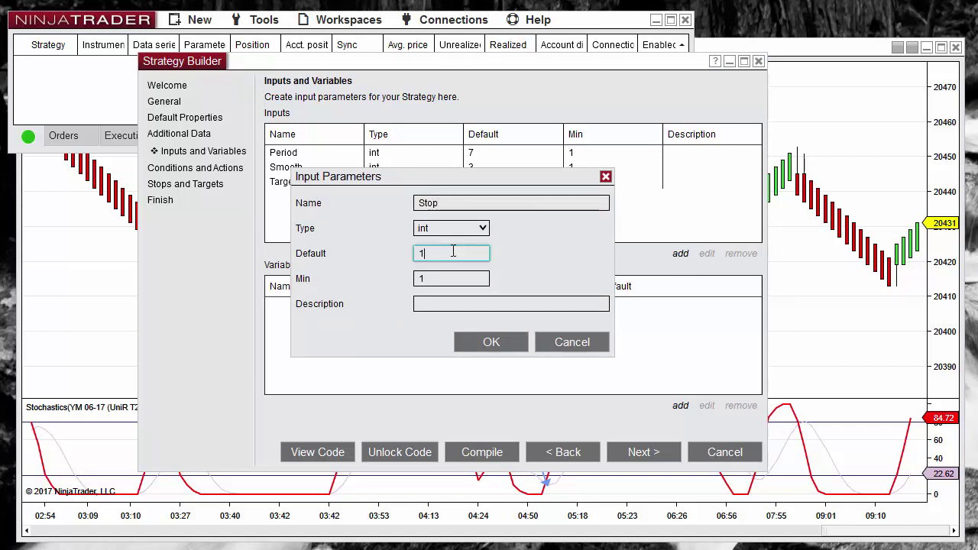
left_click(480, 343)
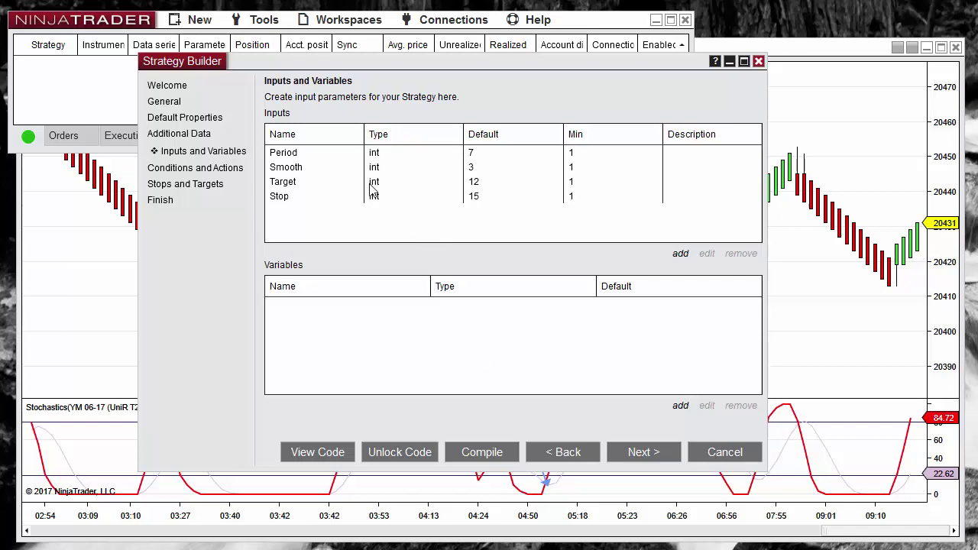
- Move on to Conditions and Actions and start a new action that draws an Arrow up
left_click(645, 458)
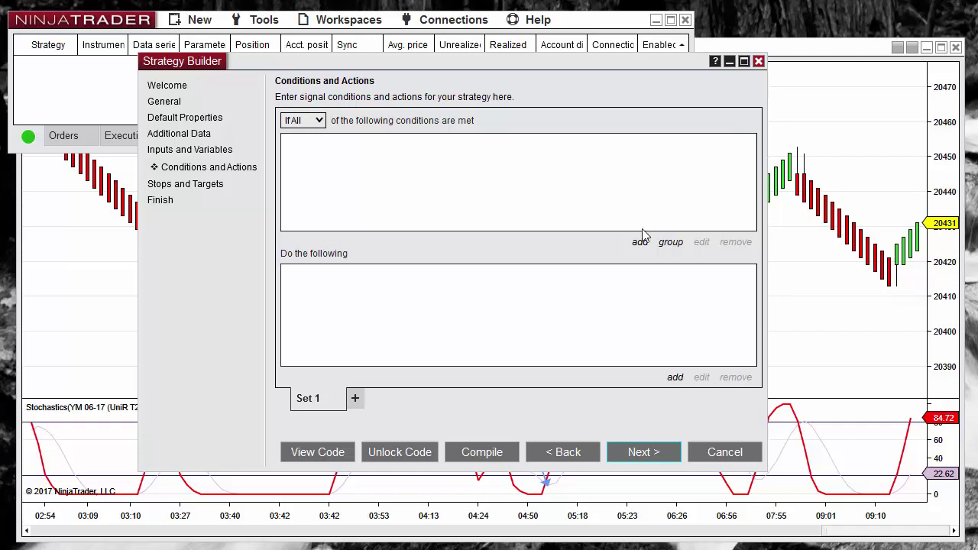
left_click(674, 382)
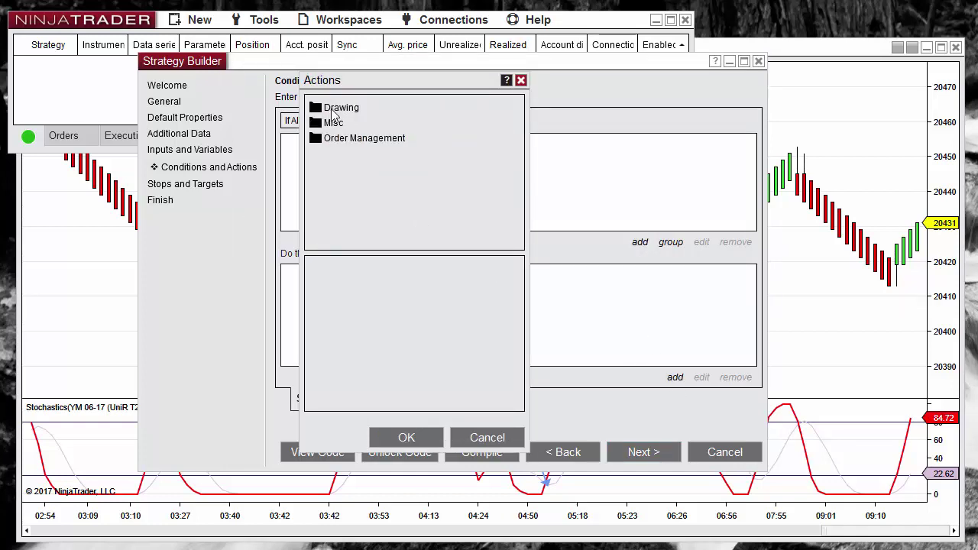
double_click(337, 111)
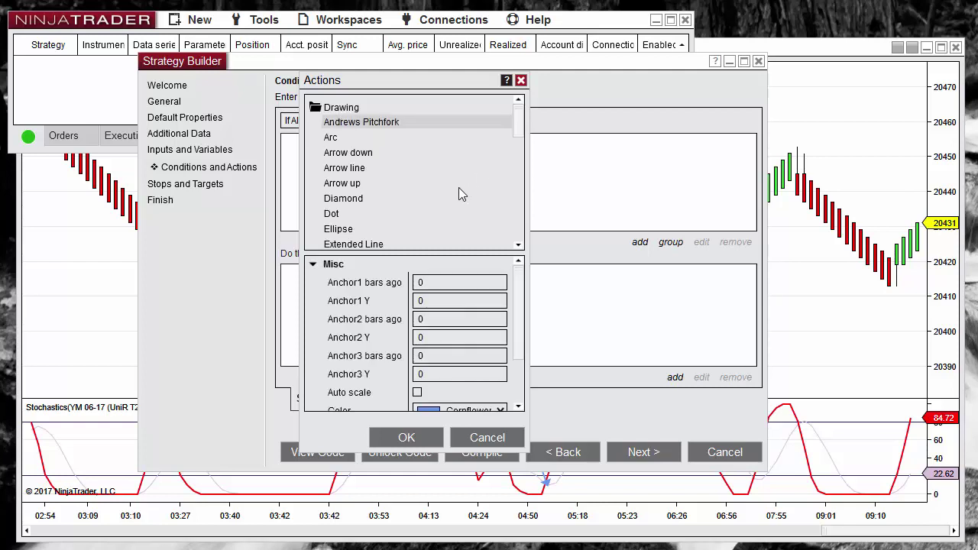
left_click(351, 186)
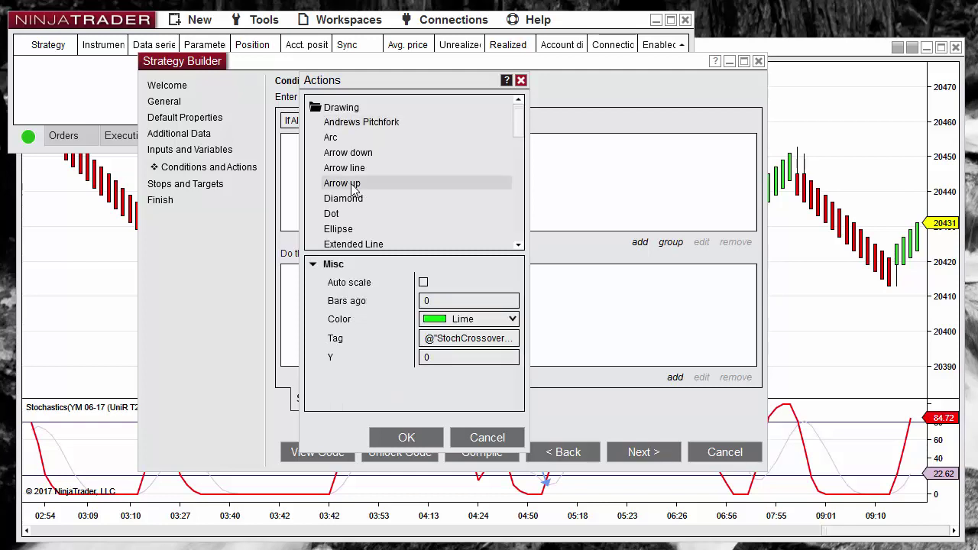
- Set the up arrow's Y value to the High price with an offset of 4 ticks
left_click(475, 357)
left_click(507, 357)
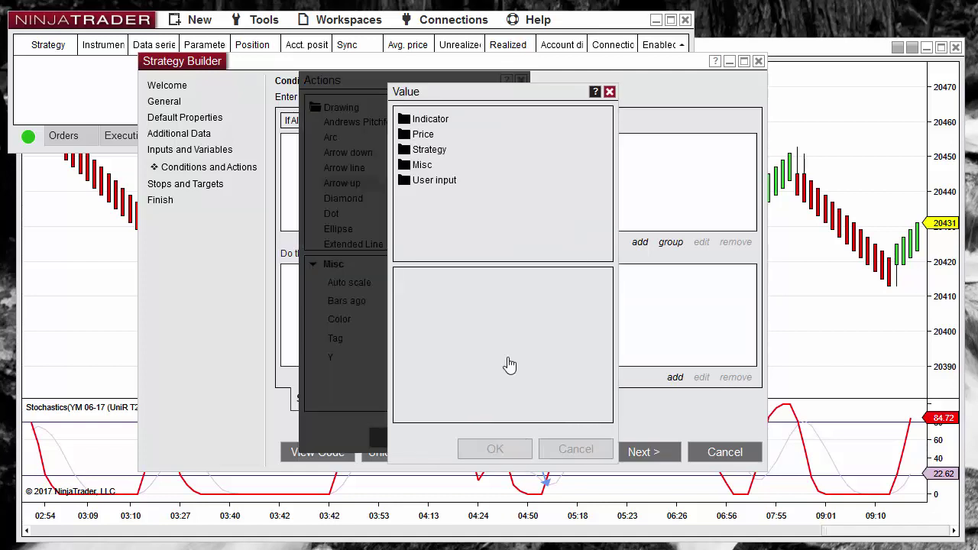
double_click(420, 137)
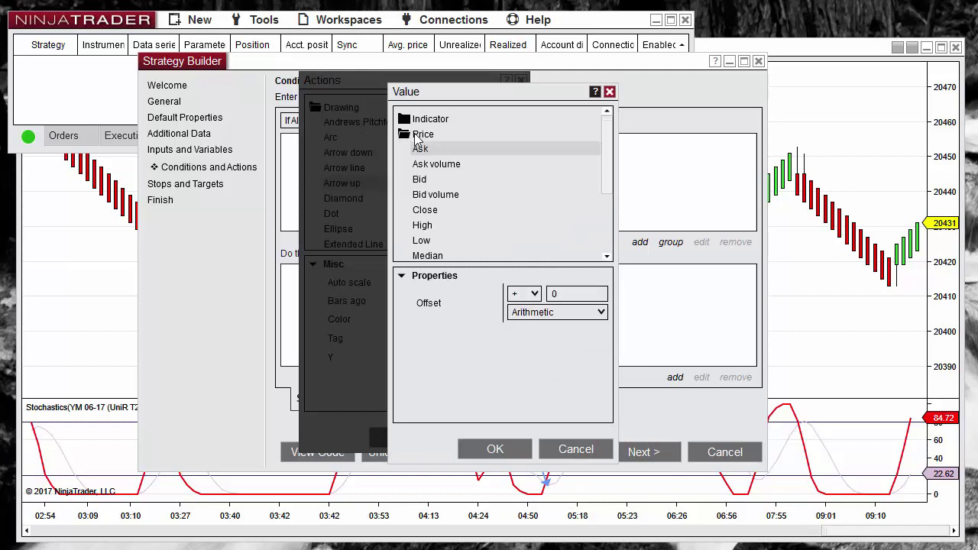
left_click(426, 227)
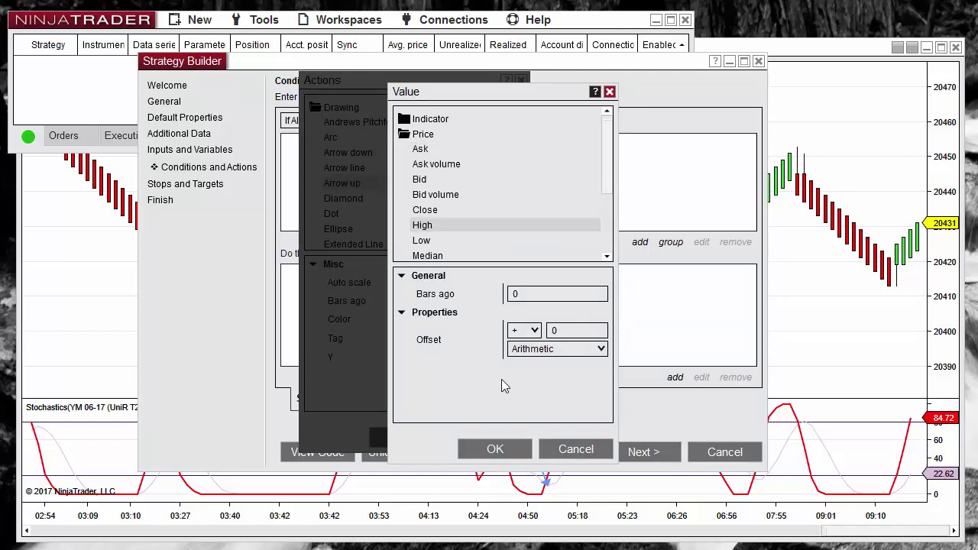
left_click(539, 349)
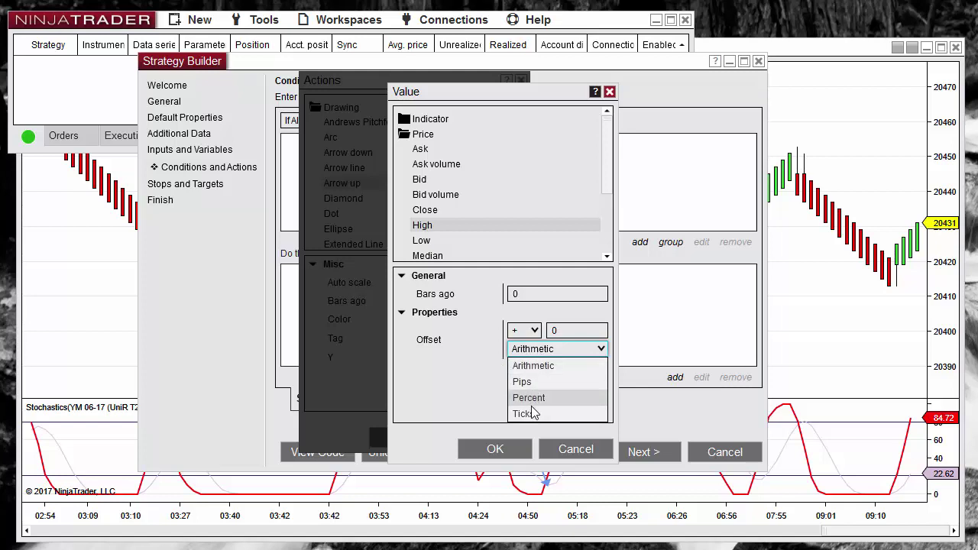
left_click(533, 413)
left_click(560, 330)
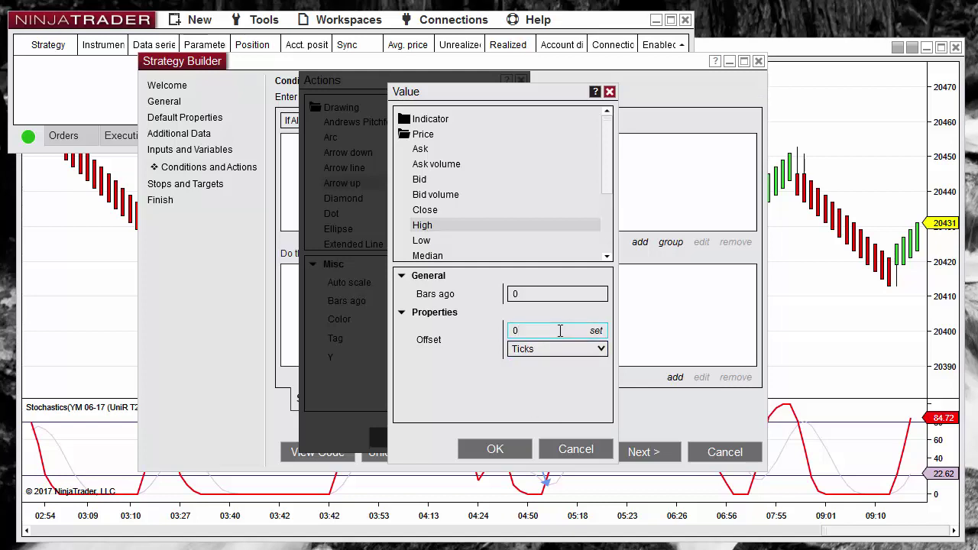
double_click(560, 330)
type("4")
left_click(494, 449)
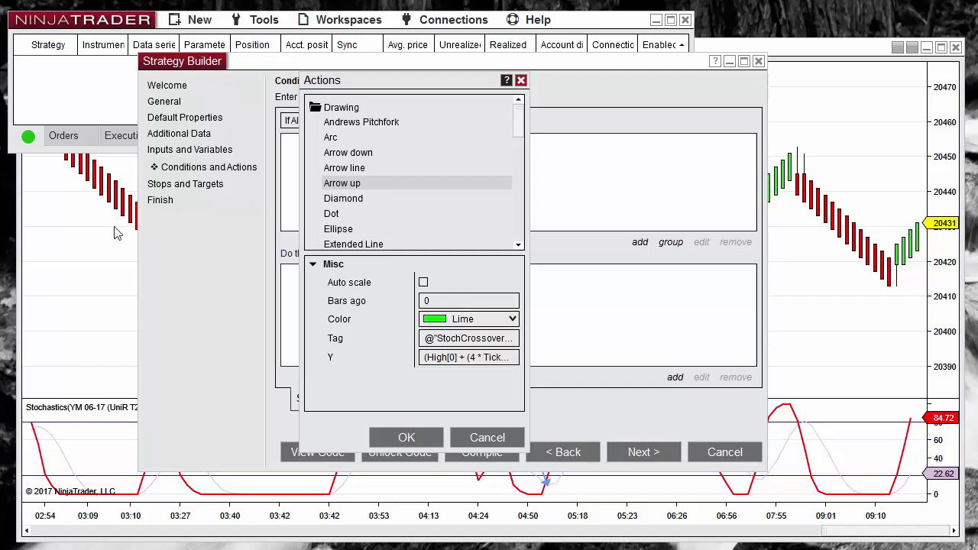
- Set the up arrow's Y value to the Low price with an offset of -4 ticks and accept the action
left_click(508, 357)
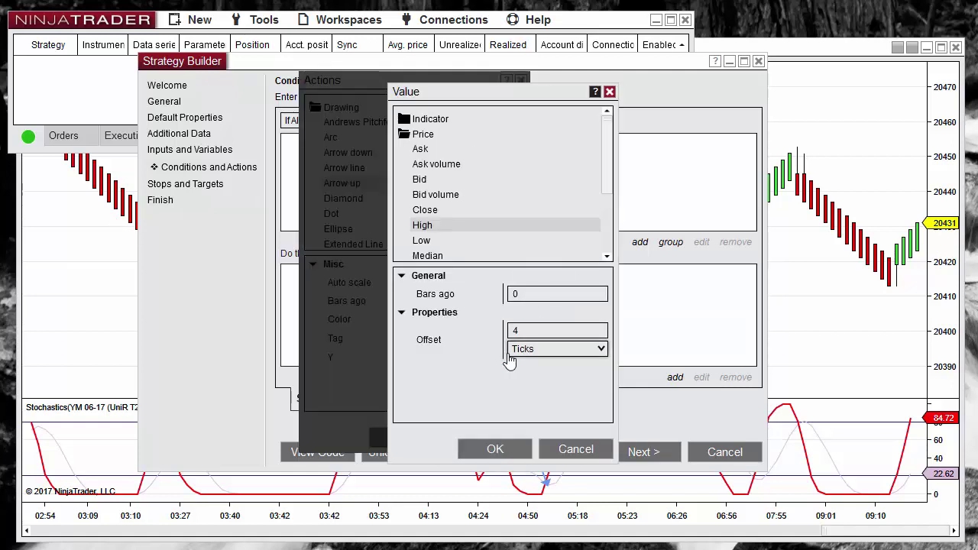
left_click(420, 243)
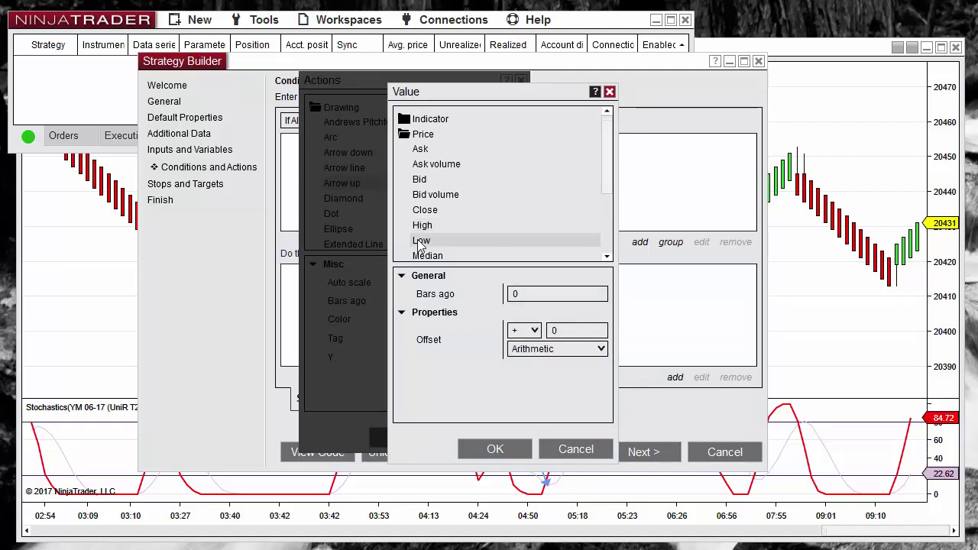
left_click(547, 351)
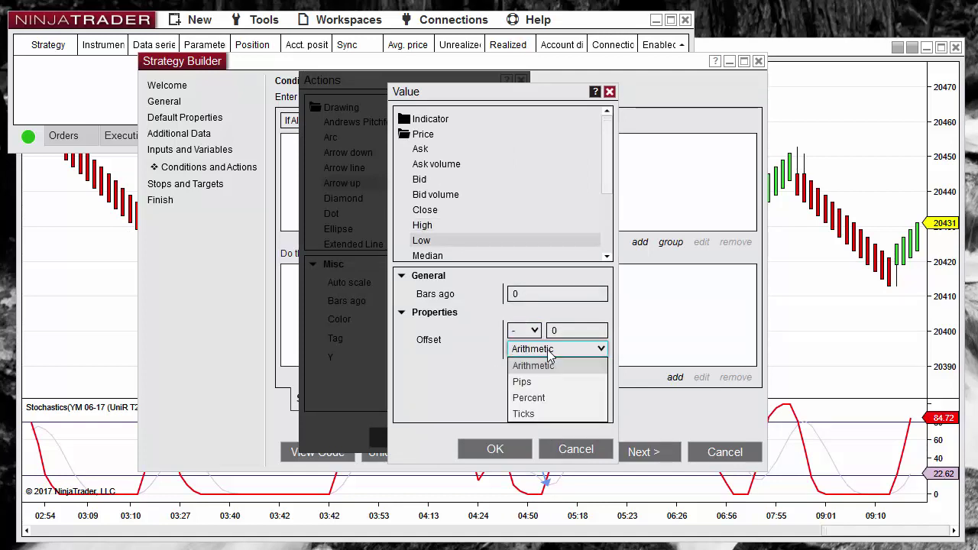
left_click(546, 412)
left_click(545, 330)
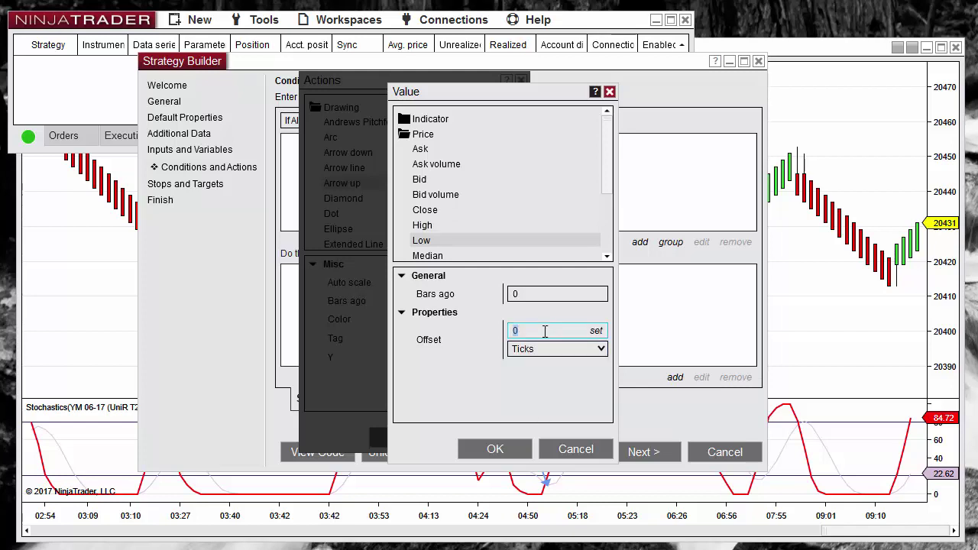
left_click(496, 450)
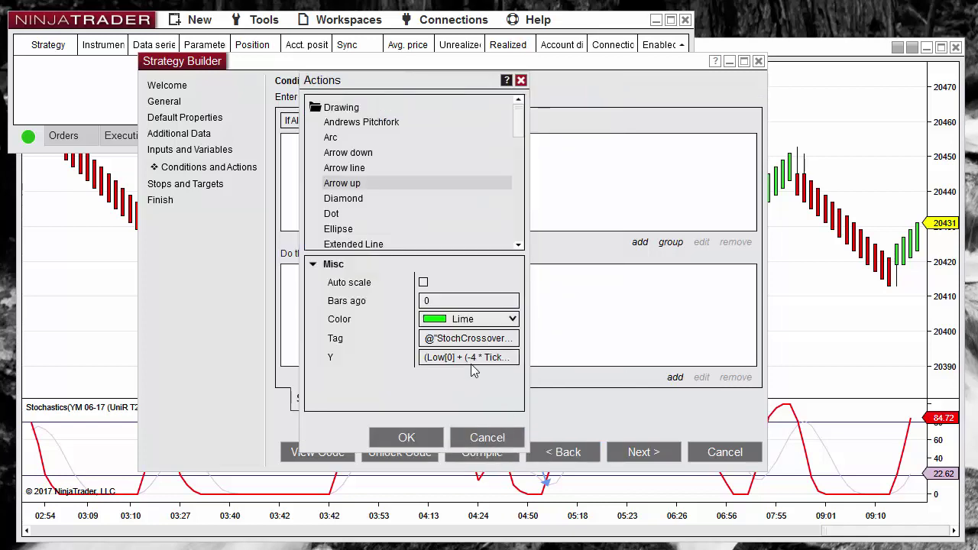
left_click_drag(463, 359, 434, 474)
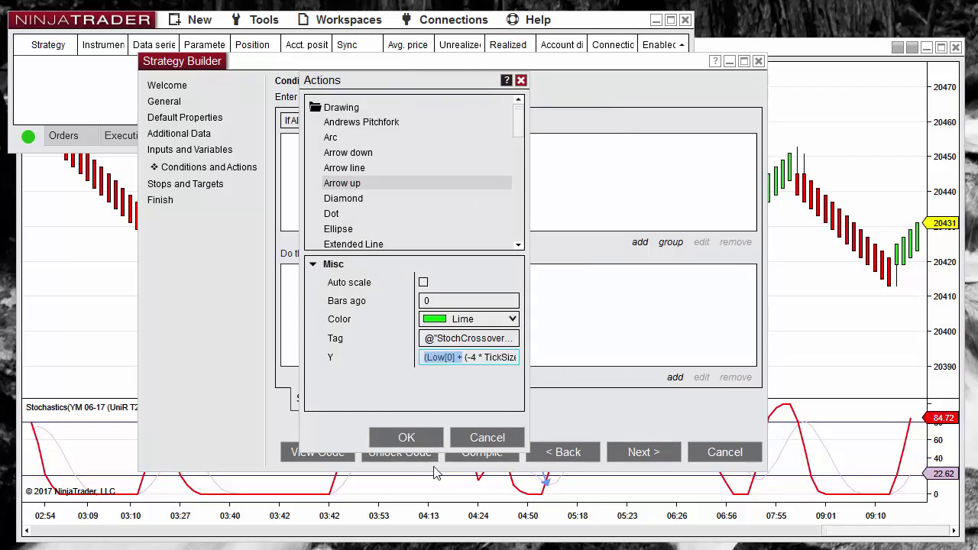
left_click(406, 437)
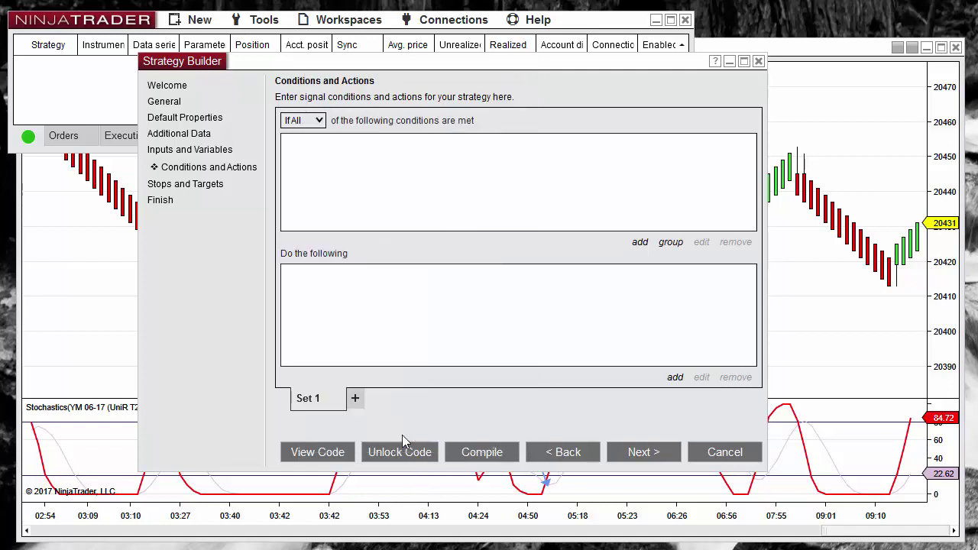
- Add an Enter long position order action to Set 1 with the default quantity
left_click(675, 377)
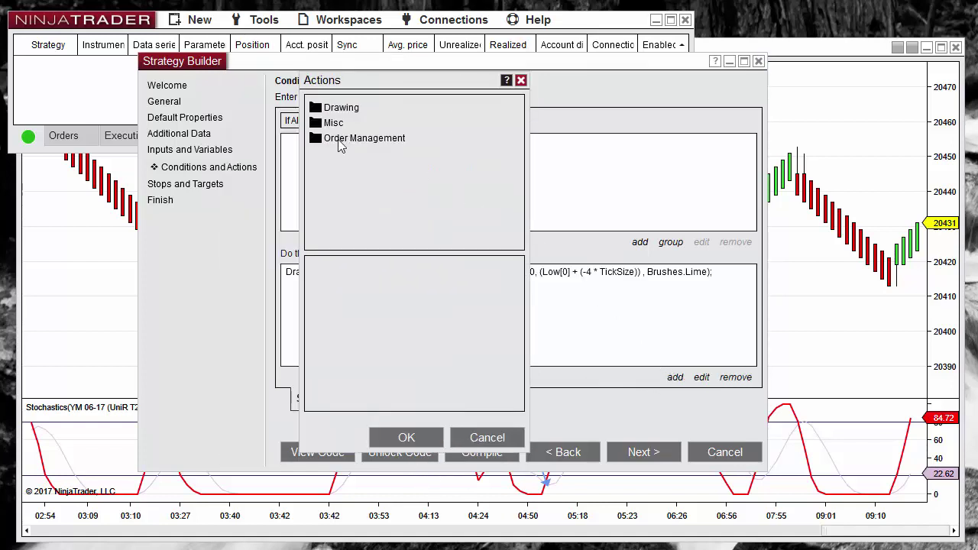
double_click(339, 140)
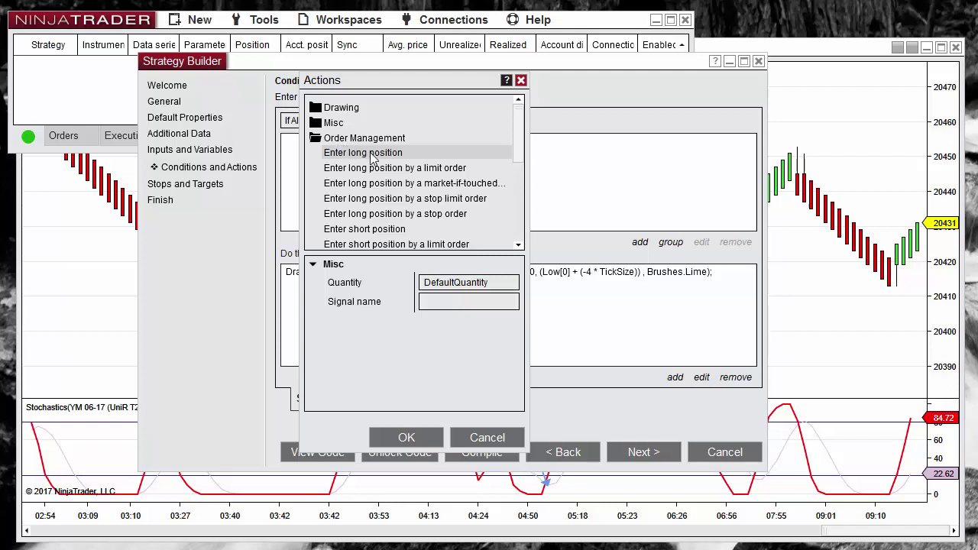
left_click(410, 438)
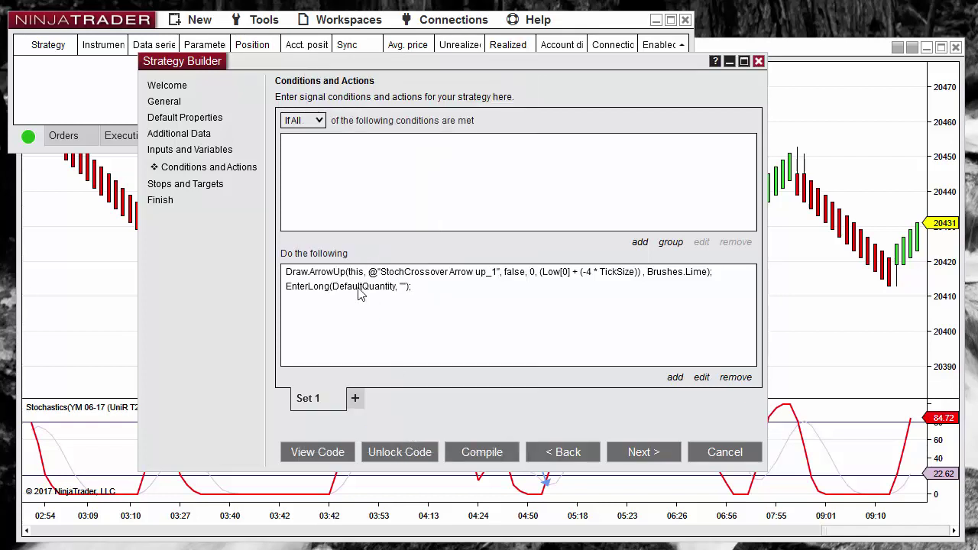
- Start a new condition for Set 1 with the Stochastics indicator as its first operand
left_click(639, 242)
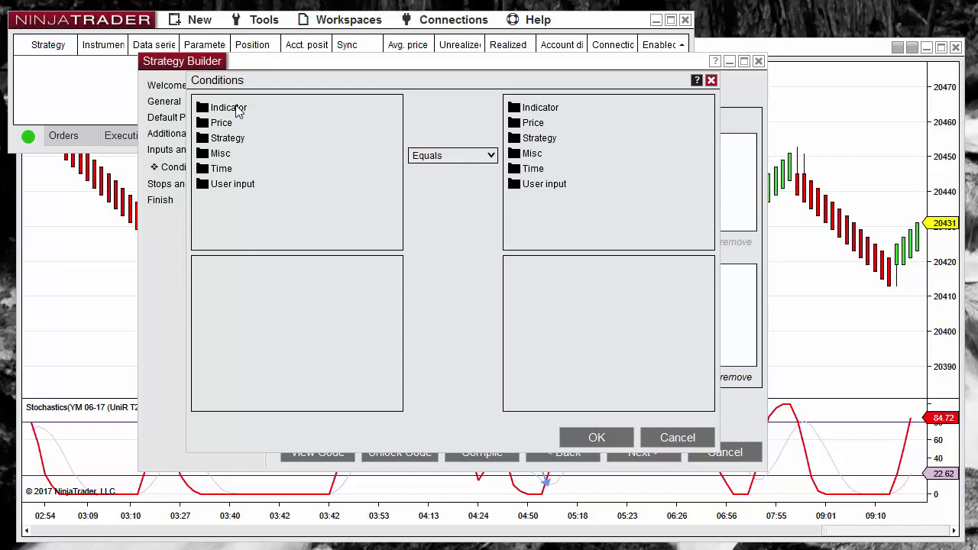
left_click(237, 110)
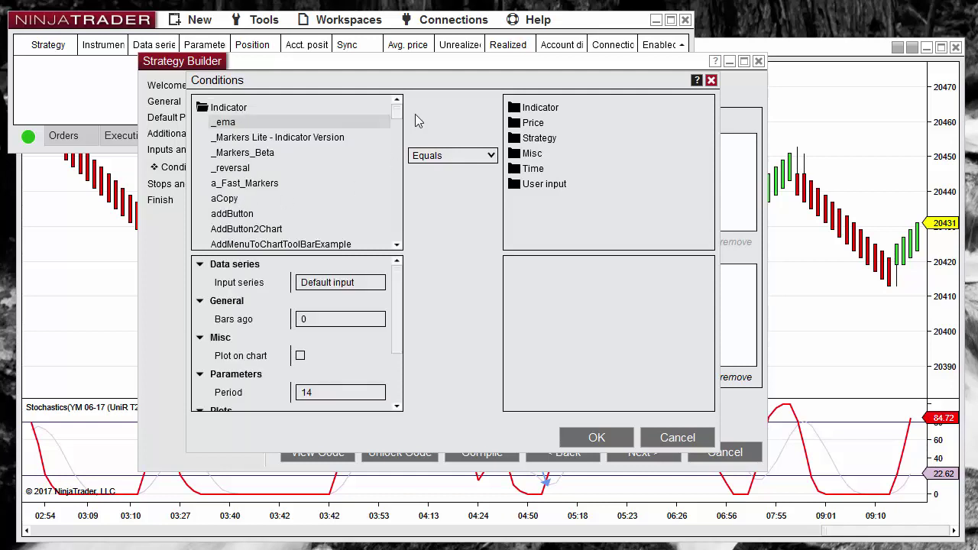
left_click_drag(396, 112, 396, 201)
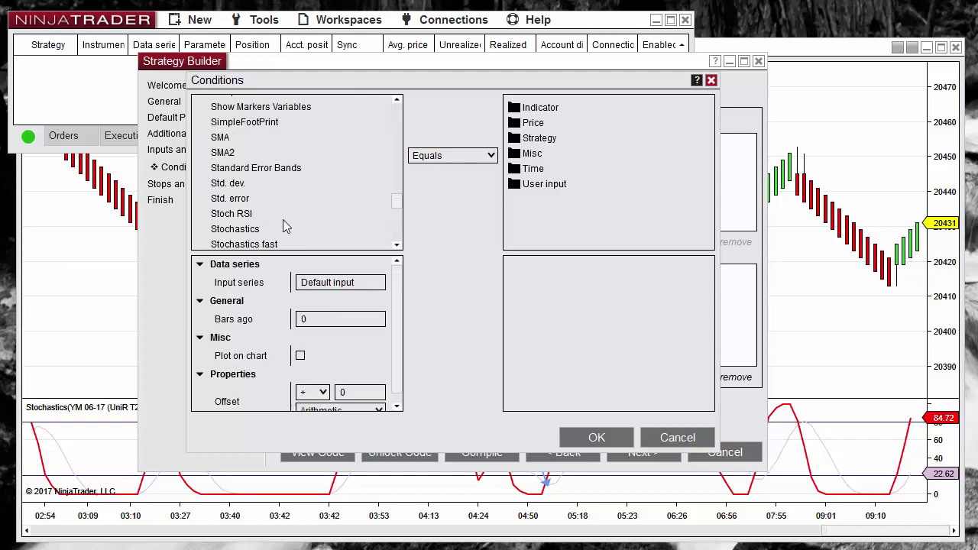
scroll(282, 226, "down", 2)
left_click(243, 157)
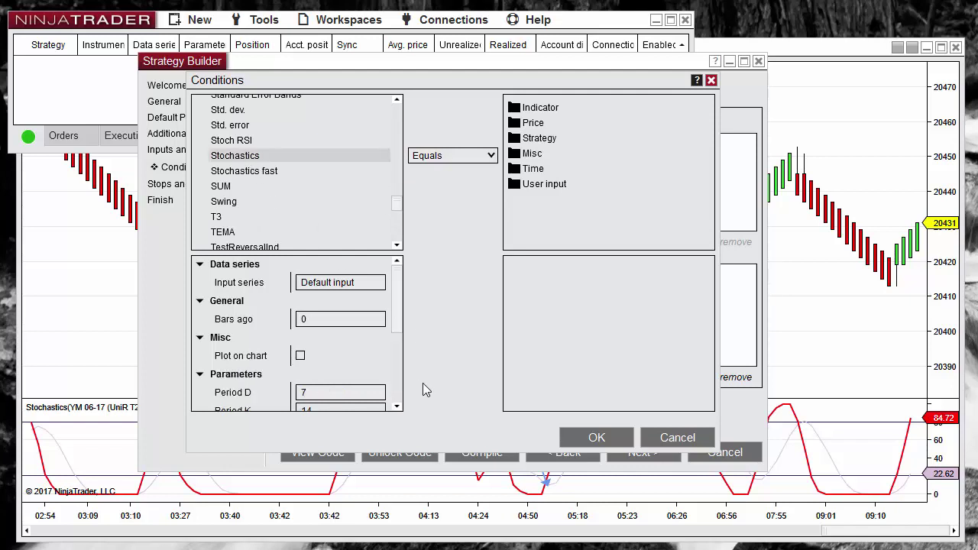
- Link the Stochastics Period K parameter to the Period user input
left_click_drag(400, 329, 397, 356)
left_click(334, 337)
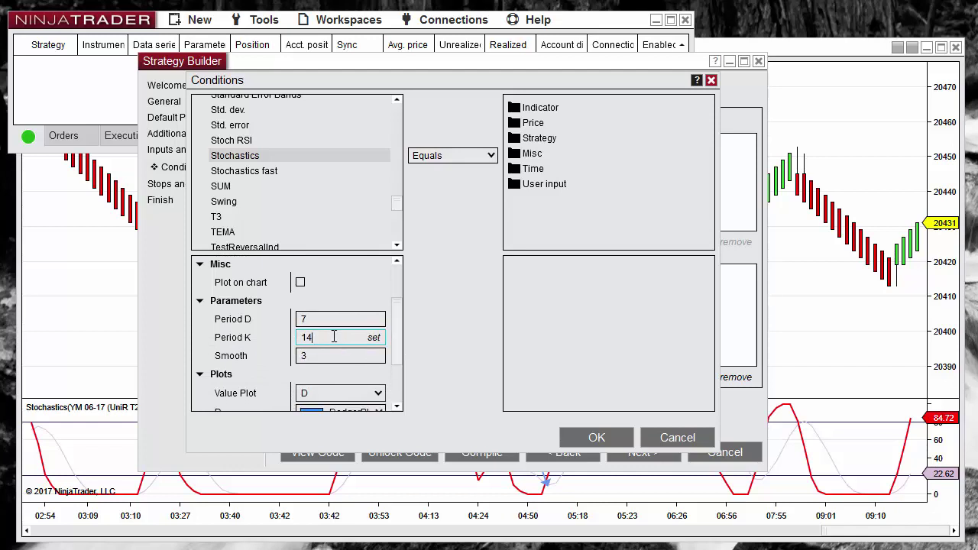
left_click(374, 337)
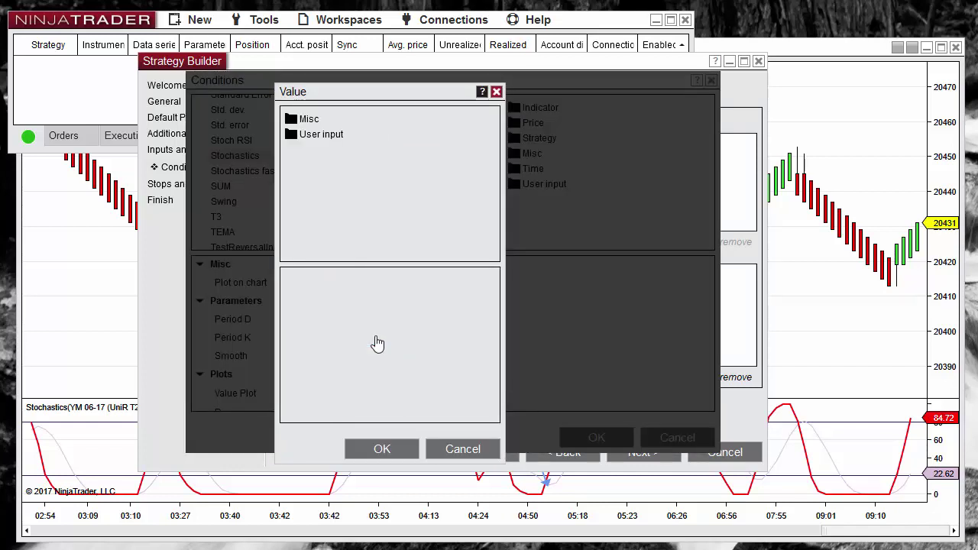
left_click(321, 134)
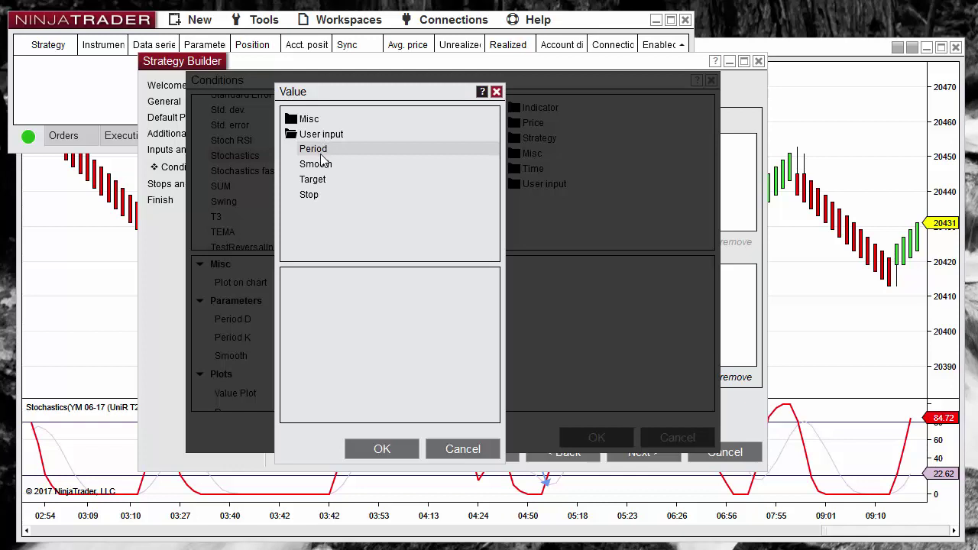
left_click(376, 451)
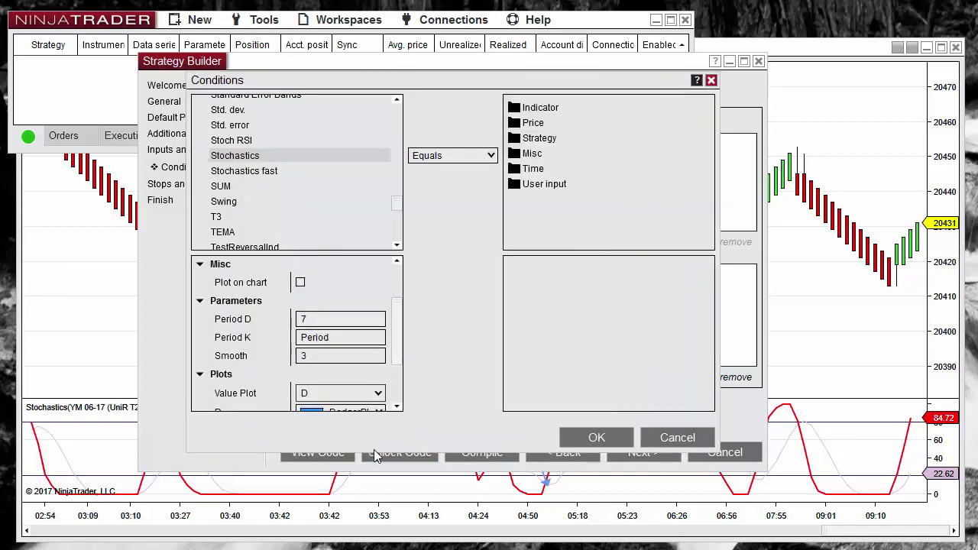
- Link the Stochastics Smooth parameter to the Smooth user input
left_click(338, 357)
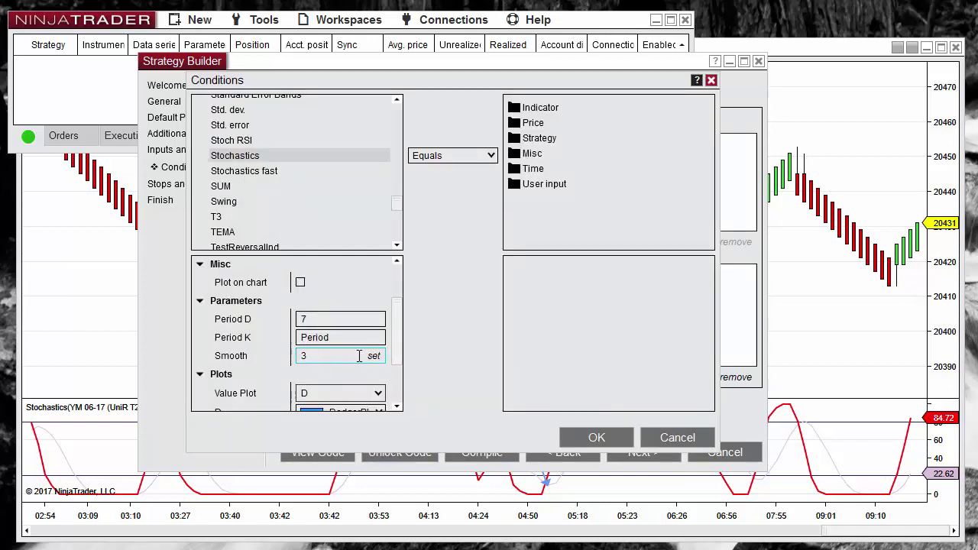
left_click(373, 356)
left_click(318, 137)
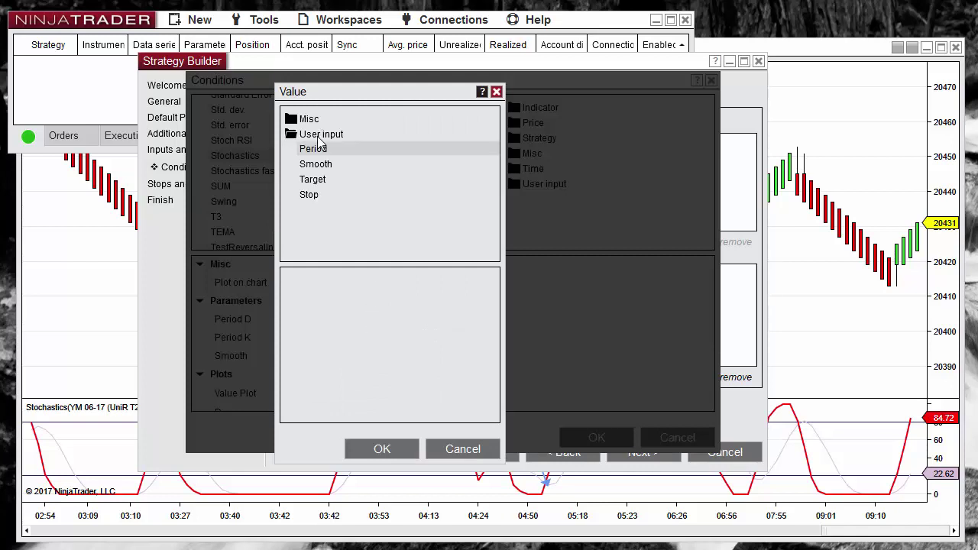
left_click(317, 162)
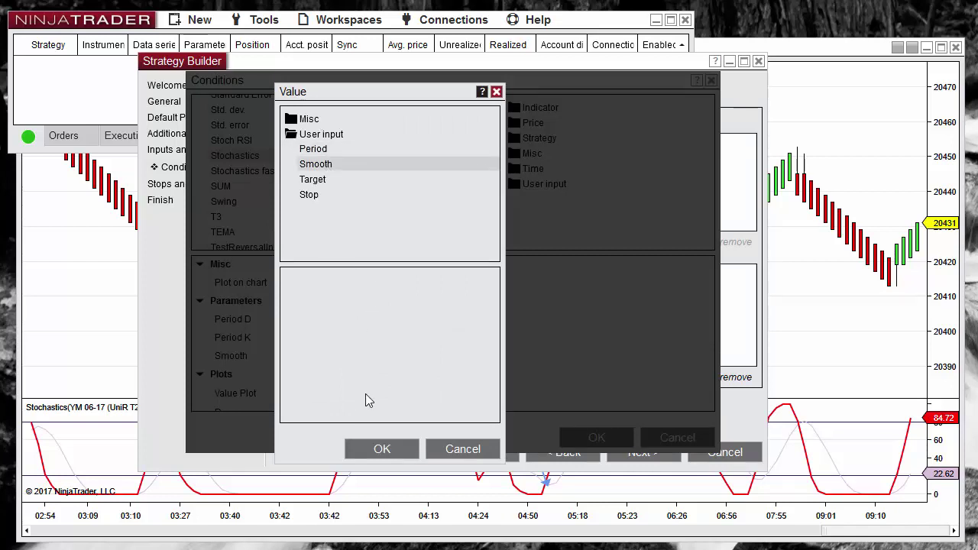
left_click(378, 450)
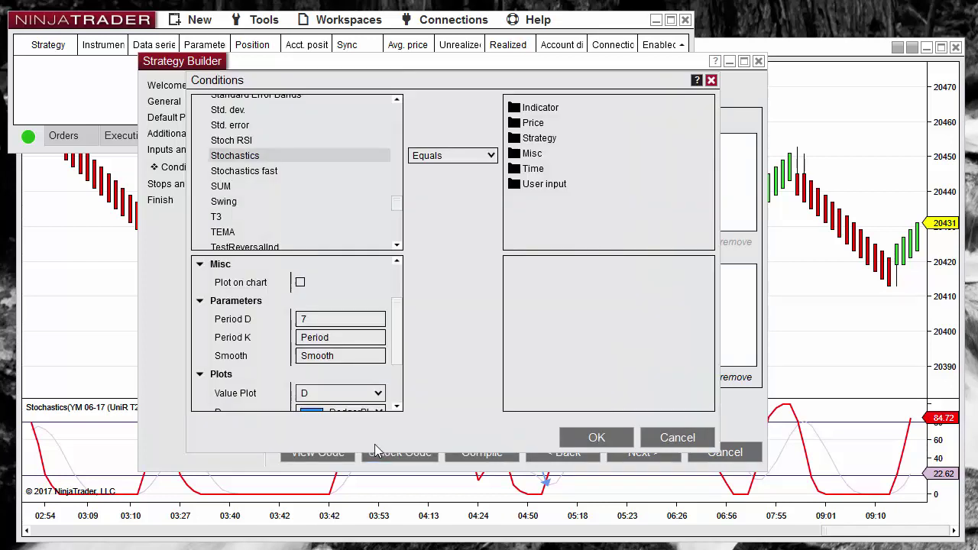
- Set the Stochastics value plot to K
left_click(375, 394)
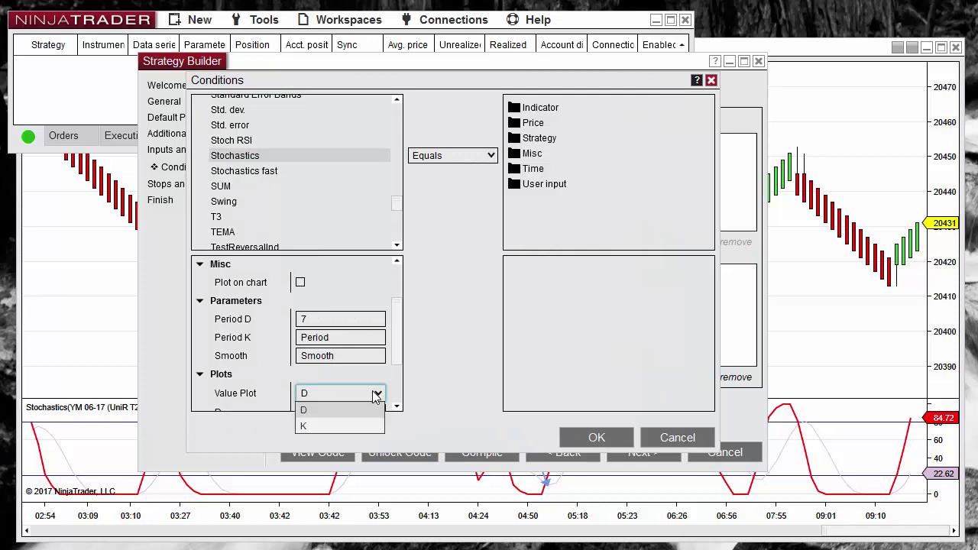
left_click(340, 426)
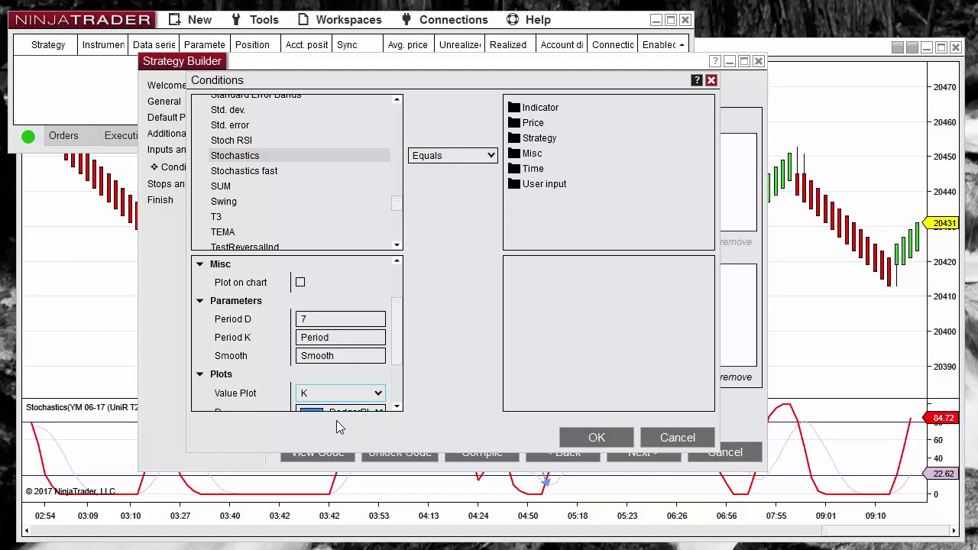
scroll(394, 382, "down", 1)
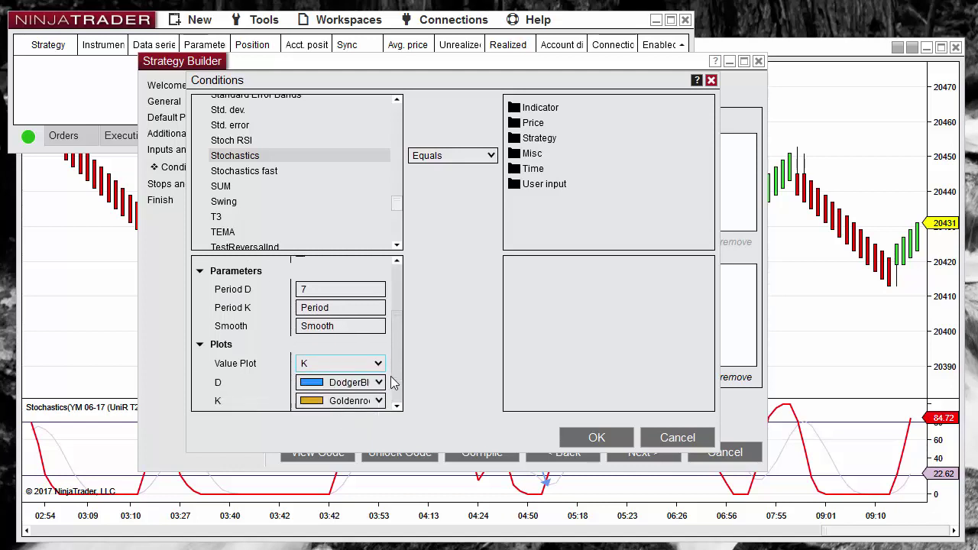
- Set the comparison between the condition's two operands to Cross above
scroll(393, 385, "down", 1)
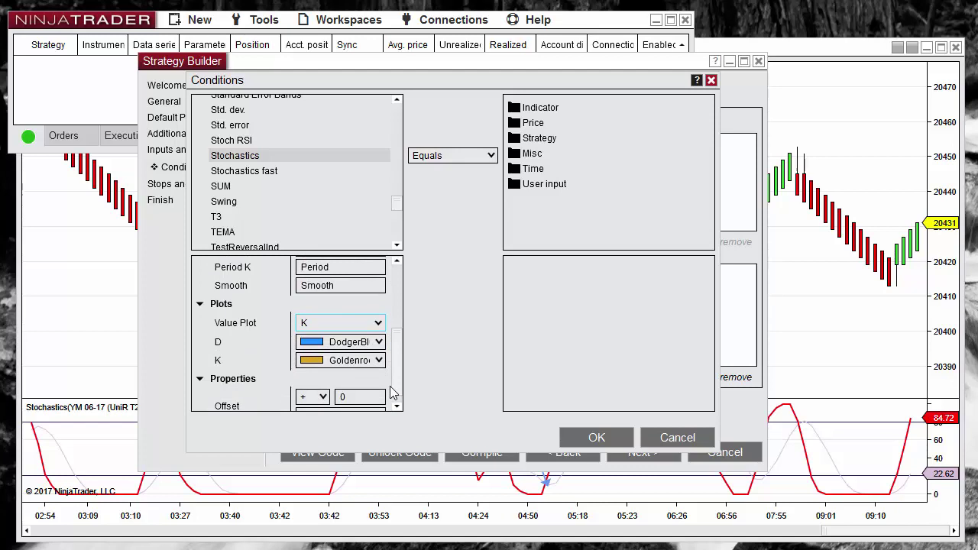
left_click(463, 155)
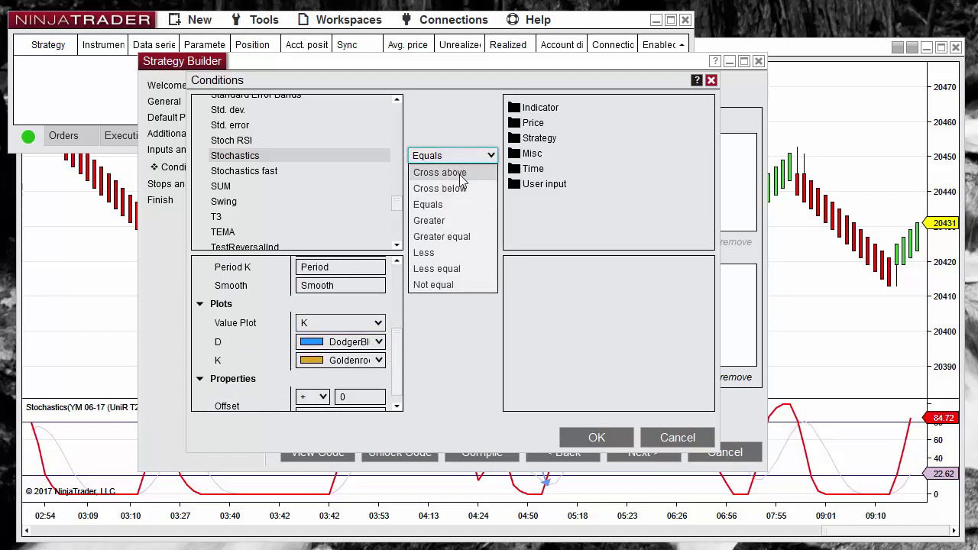
left_click(435, 172)
- Choose the Stochastics indicator as the second operand of the condition
left_click(539, 112)
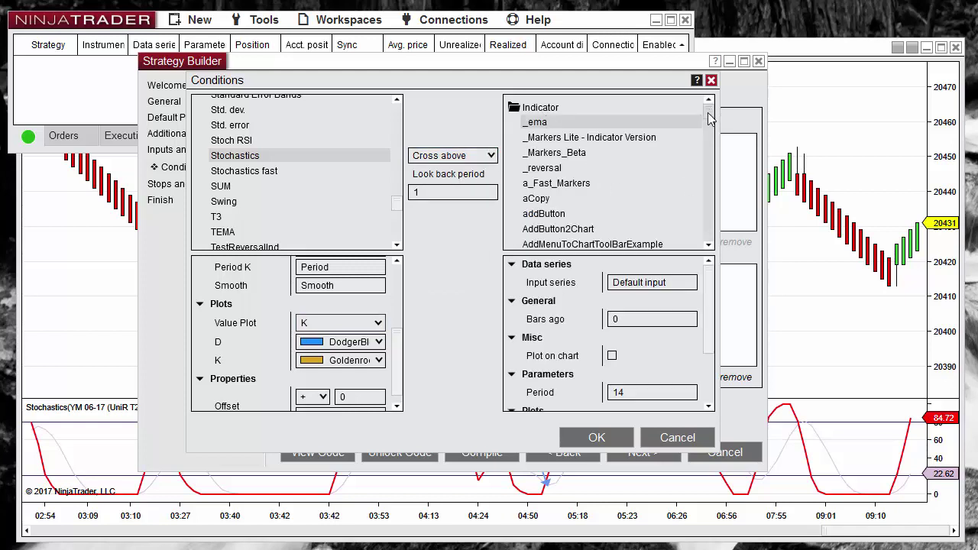
left_click_drag(709, 113, 698, 199)
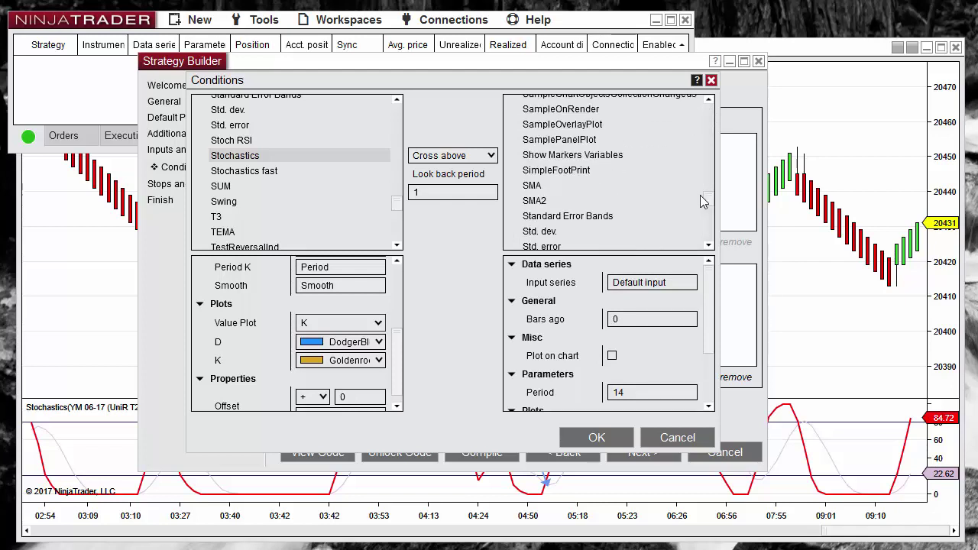
scroll(598, 235, "down", 2)
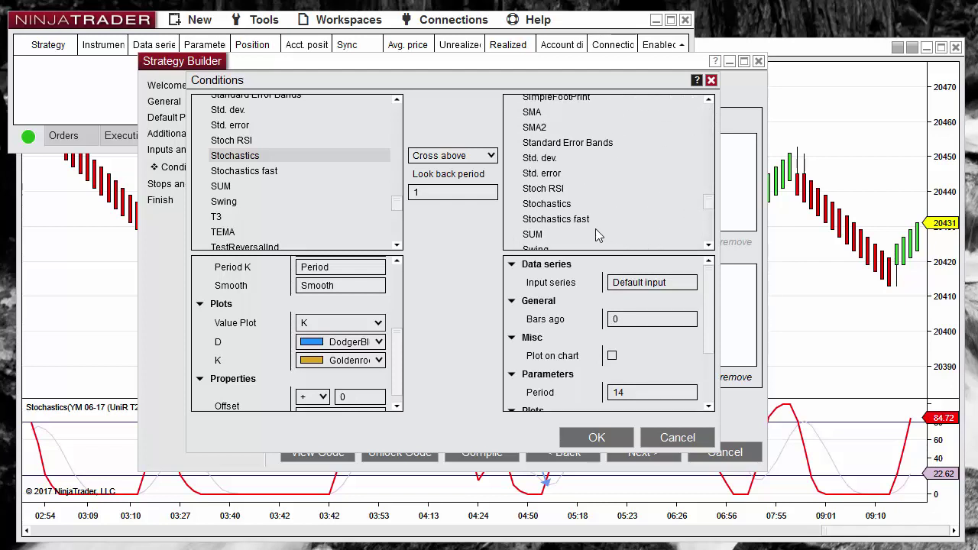
left_click(547, 208)
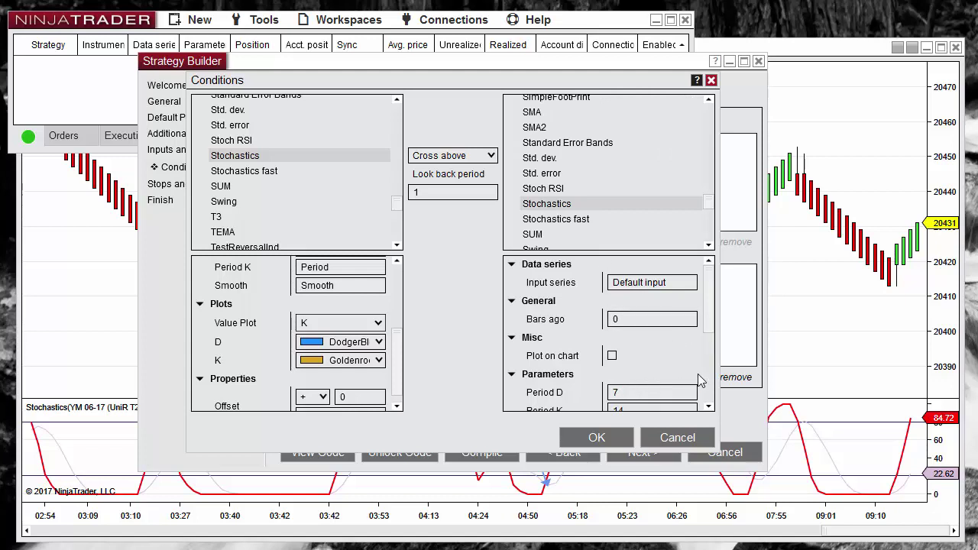
- Link the second Stochastics operand's Period K parameter to the Period user input
scroll(705, 340, "down", 1)
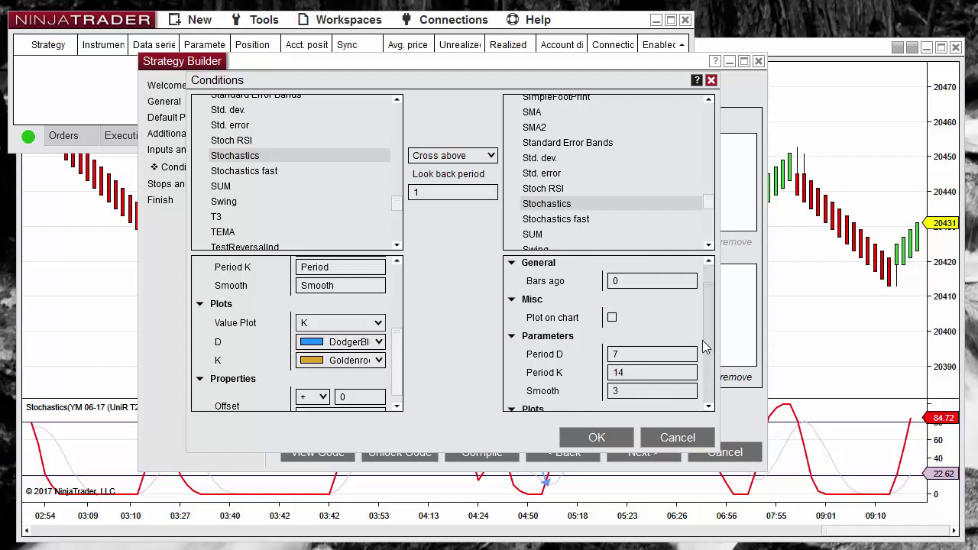
scroll(705, 346, "down", 1)
left_click(642, 360)
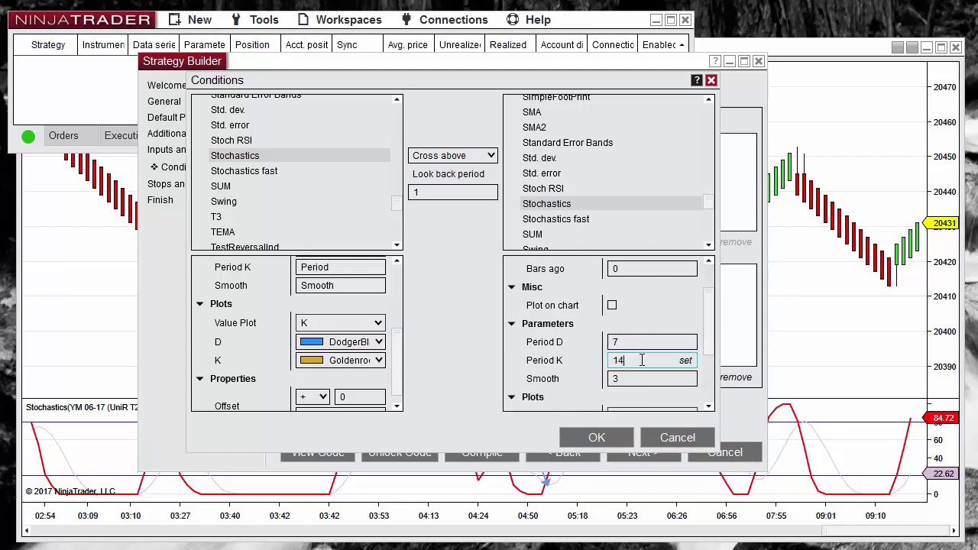
left_click(684, 360)
left_click(323, 136)
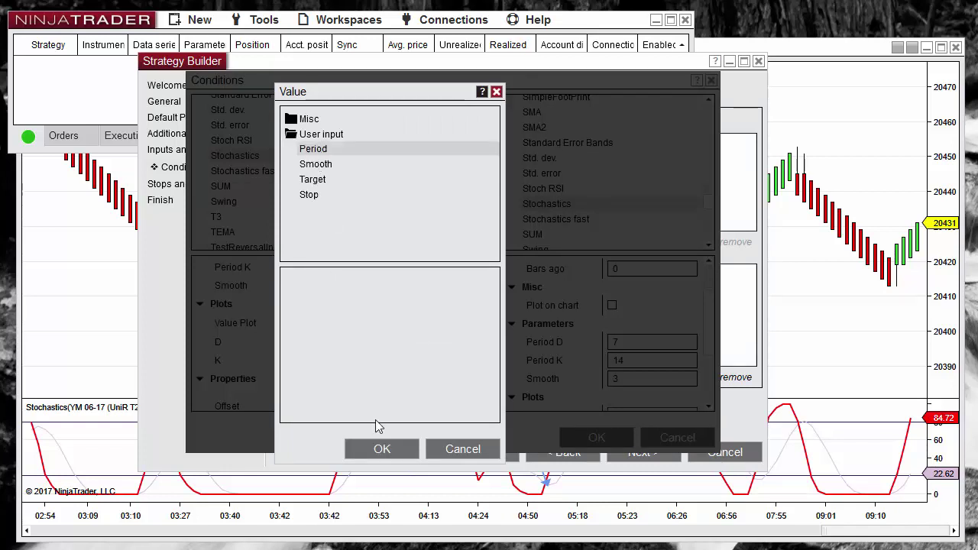
left_click(382, 448)
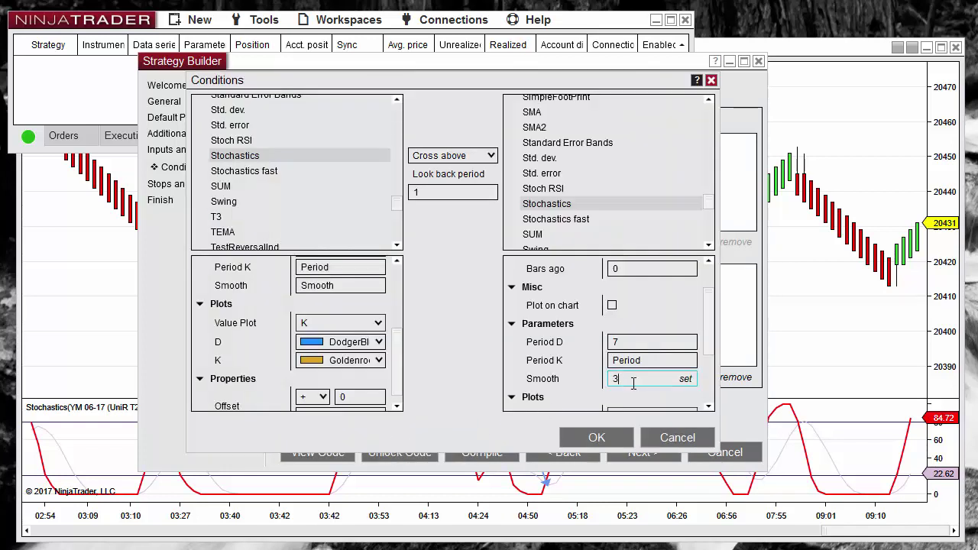
- Link the second Stochastics operand's Smooth parameter to the Smooth user input
left_click(684, 379)
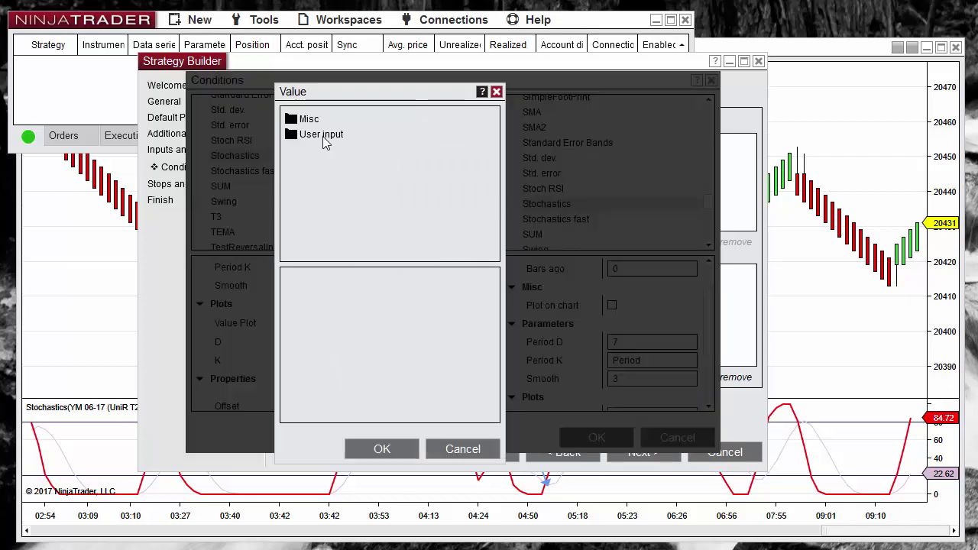
left_click(323, 136)
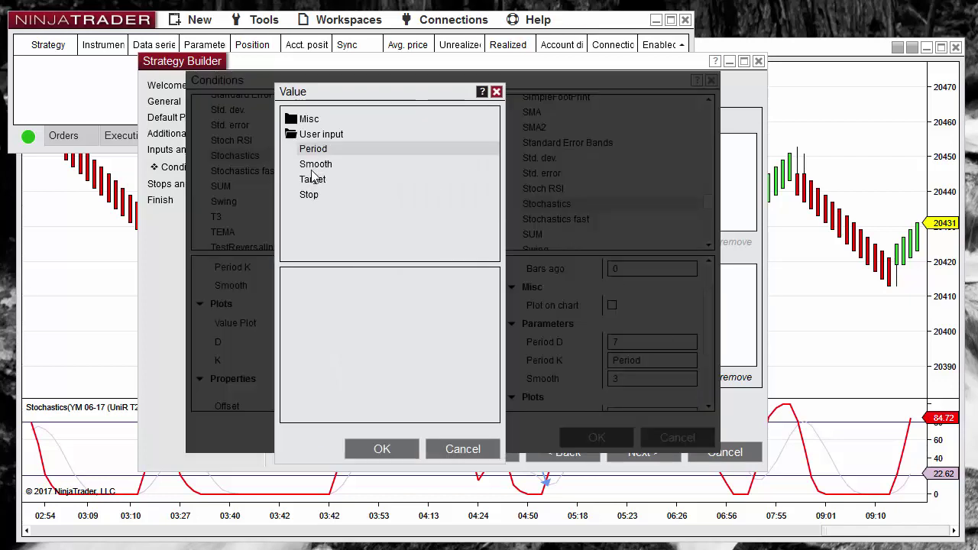
left_click(314, 163)
left_click(374, 448)
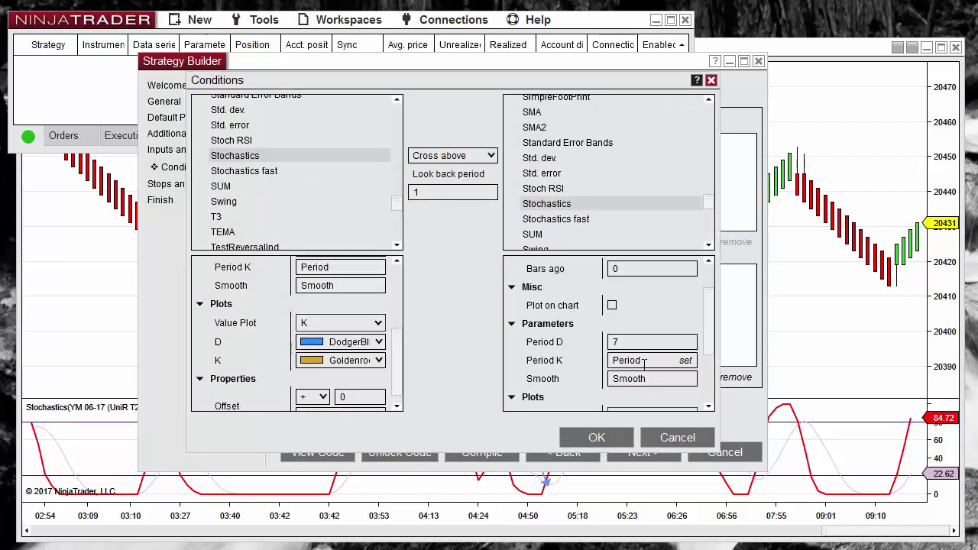
- Keep D as the second Stochastics operand's value plot and accept the crossover condition
scroll(711, 395, "down", 3)
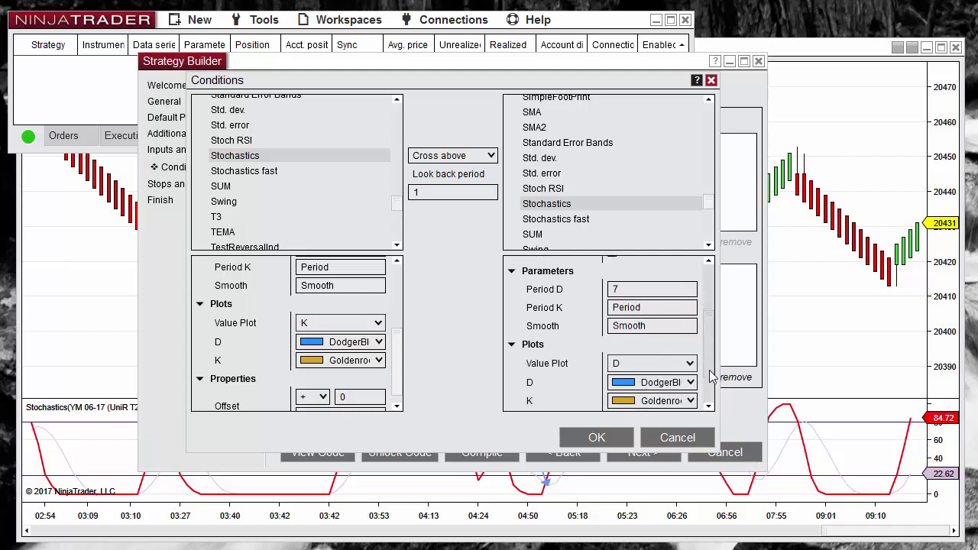
left_click(644, 306)
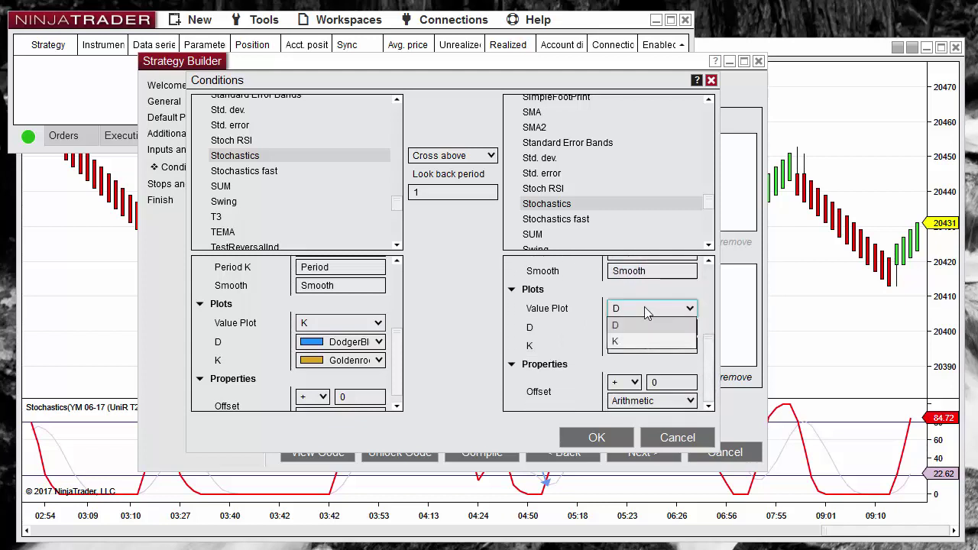
left_click(644, 306)
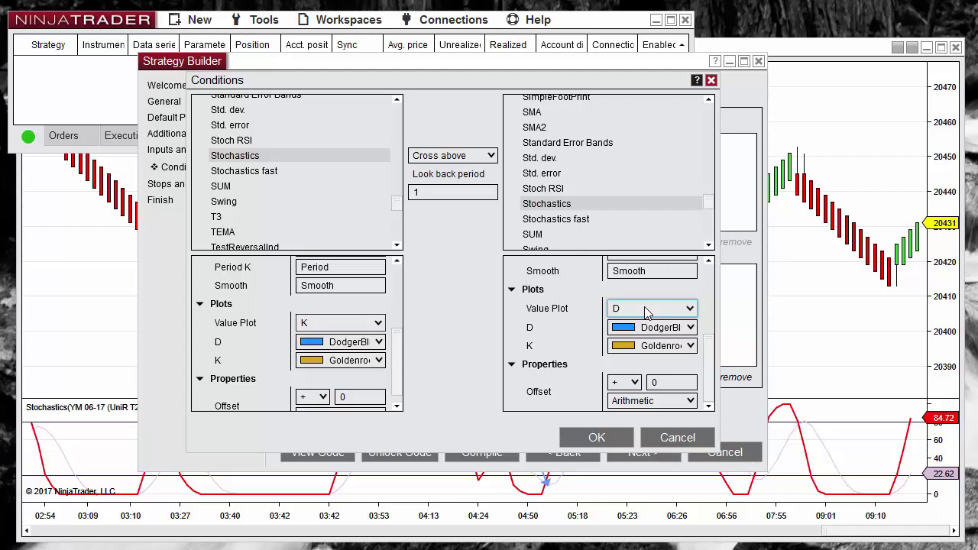
scroll(532, 330, "up", 2)
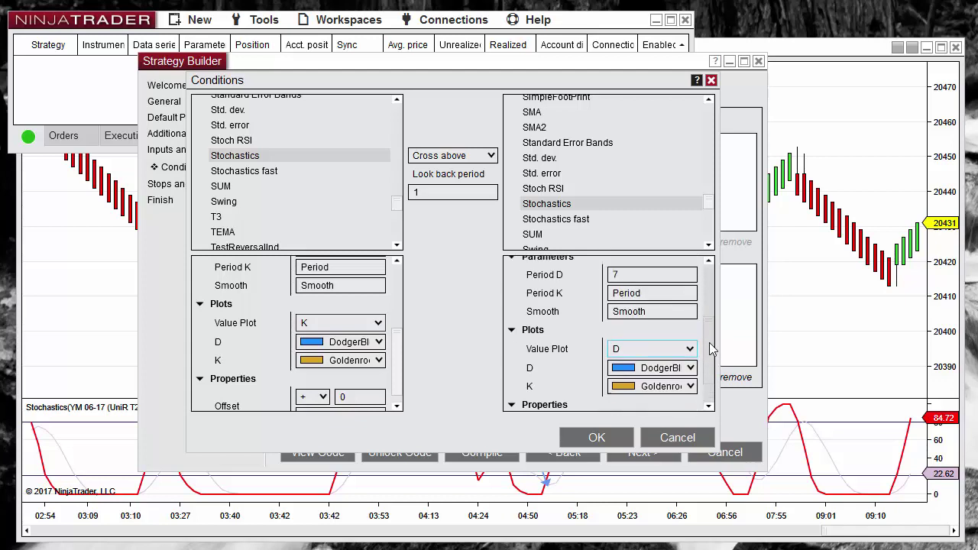
scroll(404, 354, "up", 2)
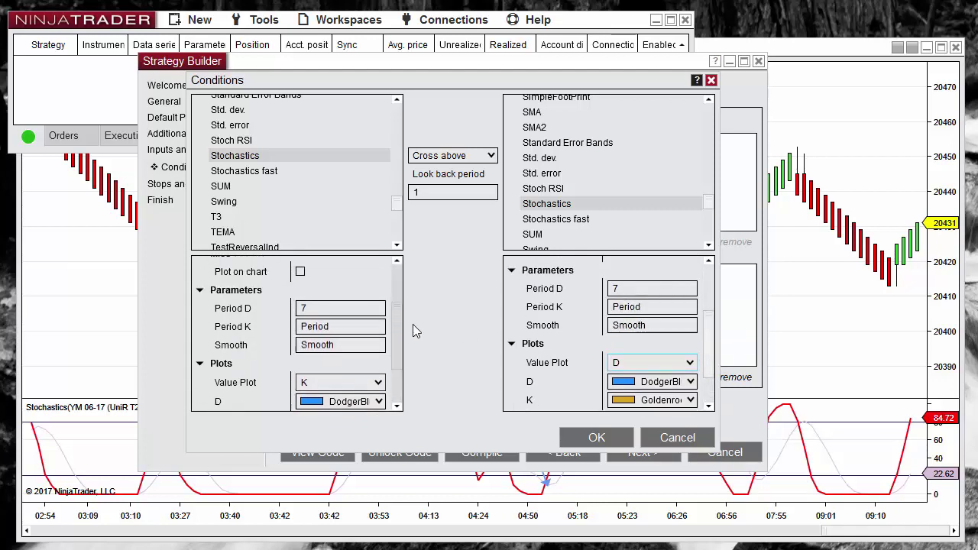
scroll(550, 382, "up", 1)
left_click(609, 437)
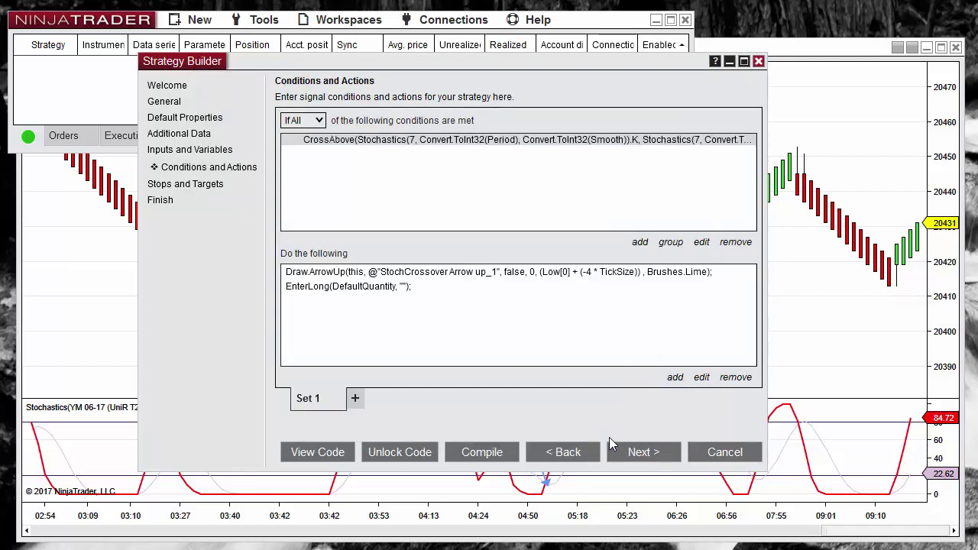
- Copy the Stochastics CrossAbove condition from Set 1 into a newly added Set 2
right_click(350, 143)
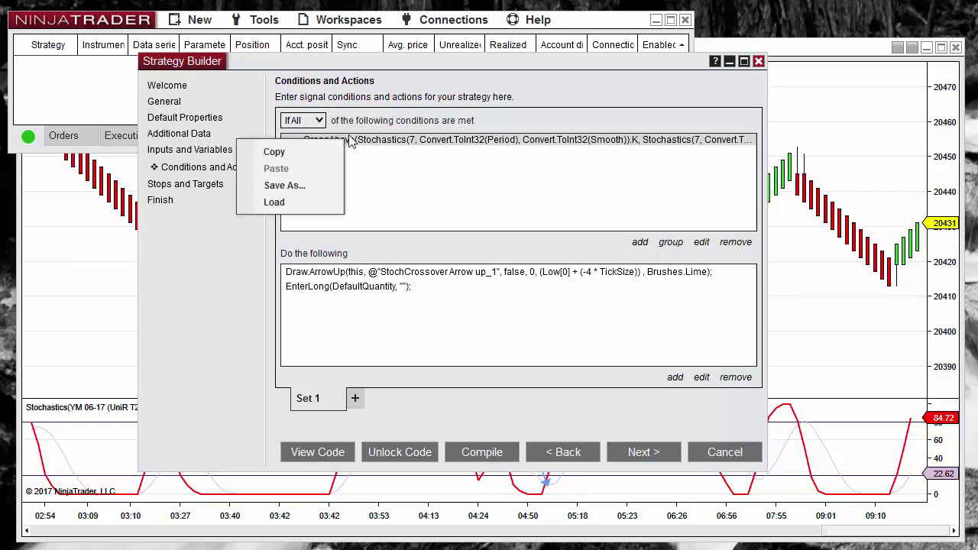
left_click(307, 151)
left_click(355, 400)
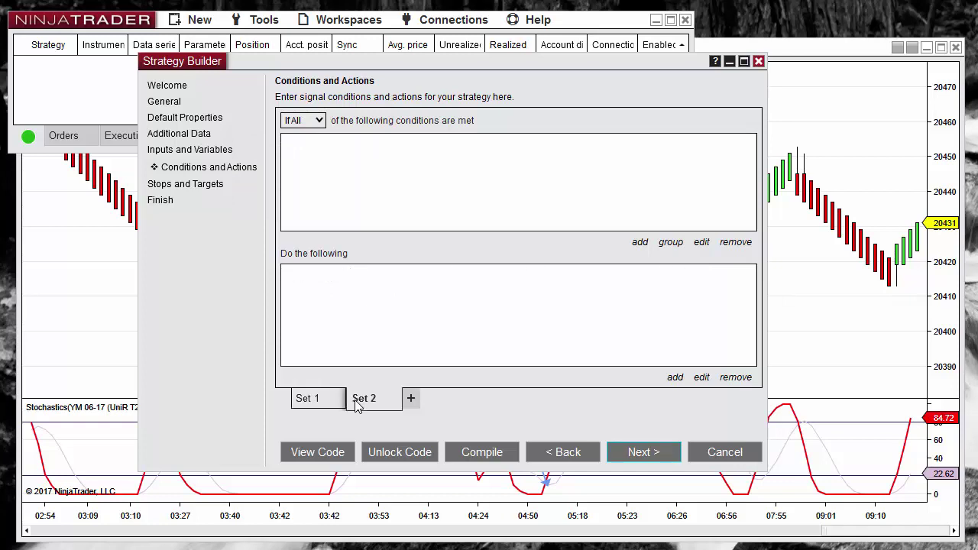
right_click(494, 179)
left_click(469, 208)
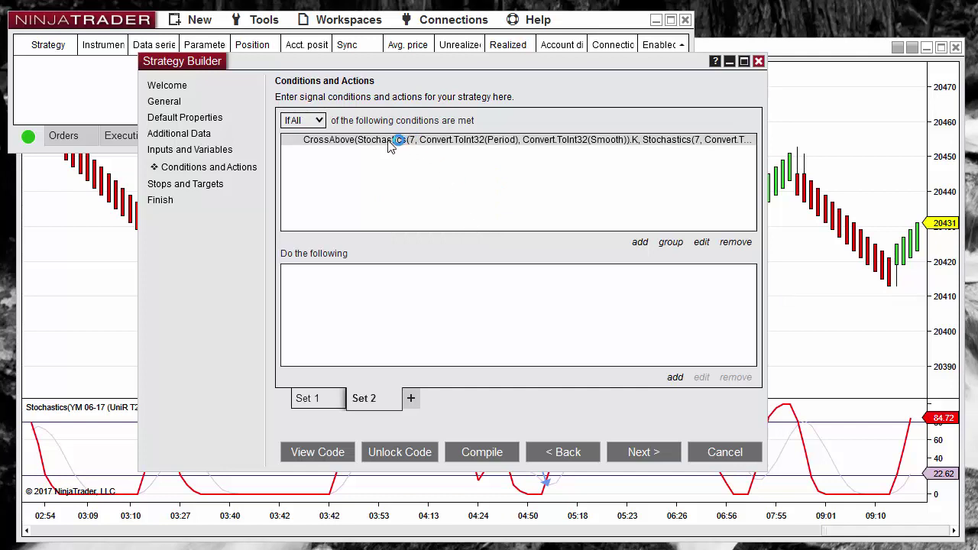
- Change the comparison of Set 2's Stochastics condition to Cross below
left_click(701, 243)
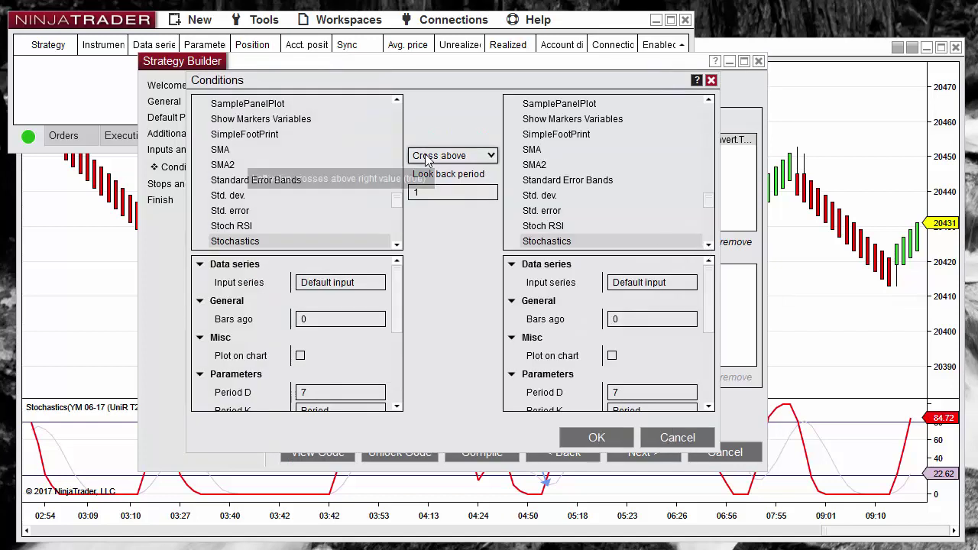
left_click(458, 155)
left_click(439, 172)
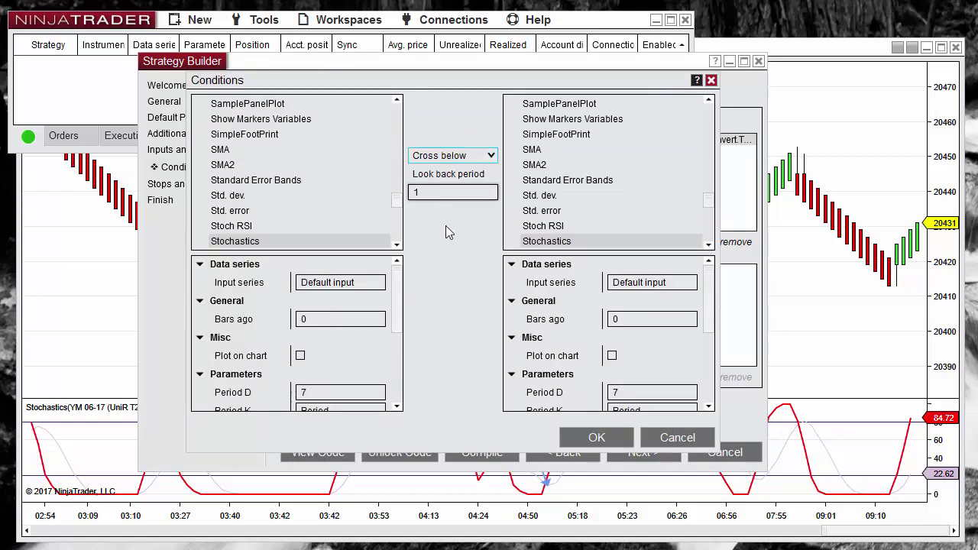
left_click(617, 437)
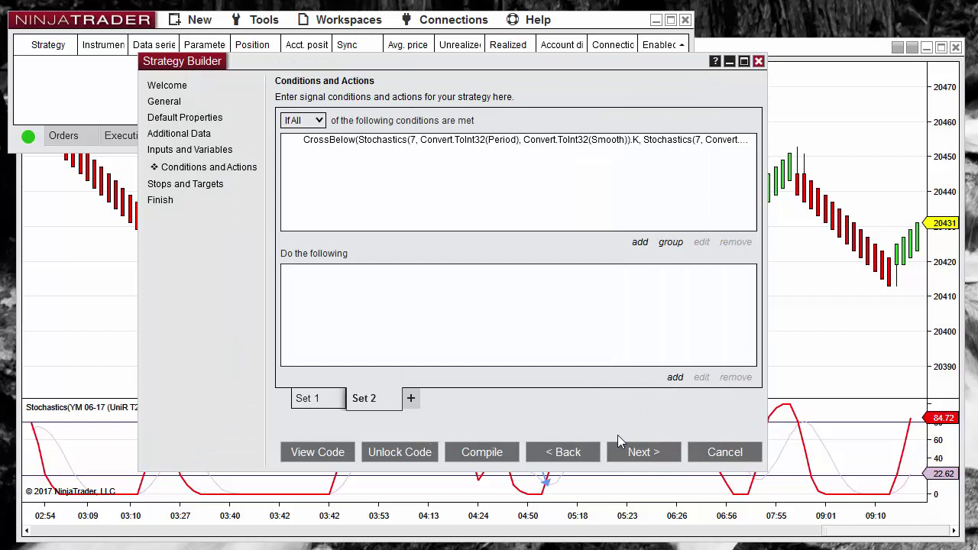
- Copy the Draw.ArrowUp action from Set 1 into the actions of Set 2
left_click(321, 400)
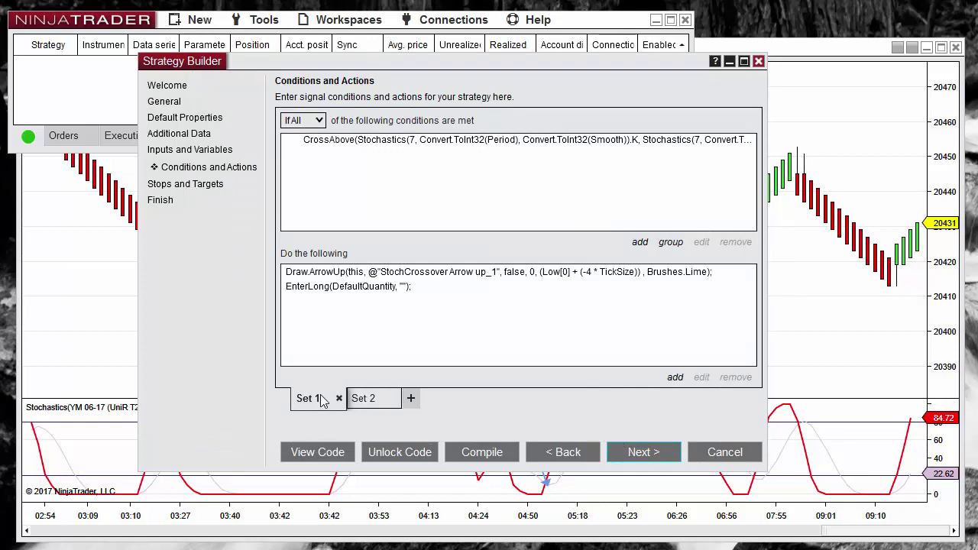
left_click(397, 273)
right_click(397, 273)
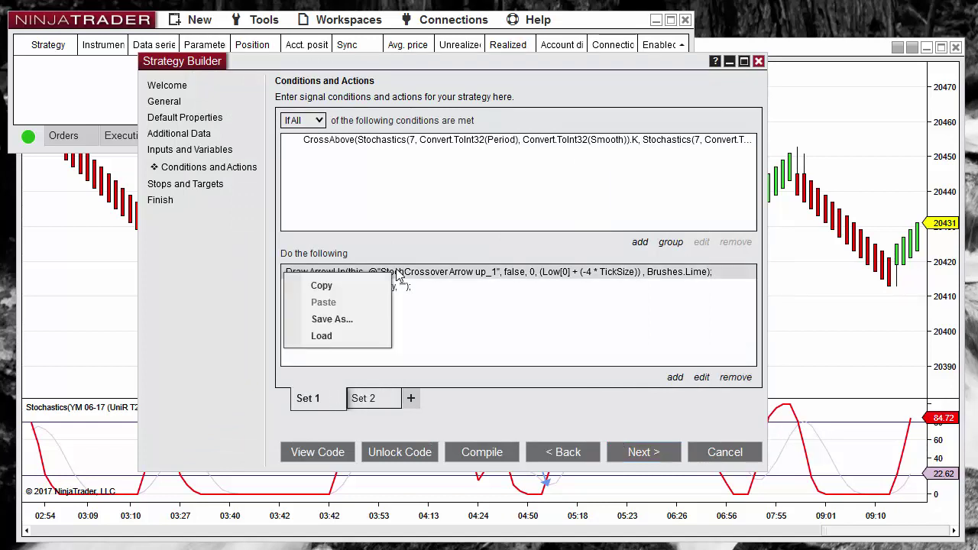
left_click(365, 287)
left_click(351, 399)
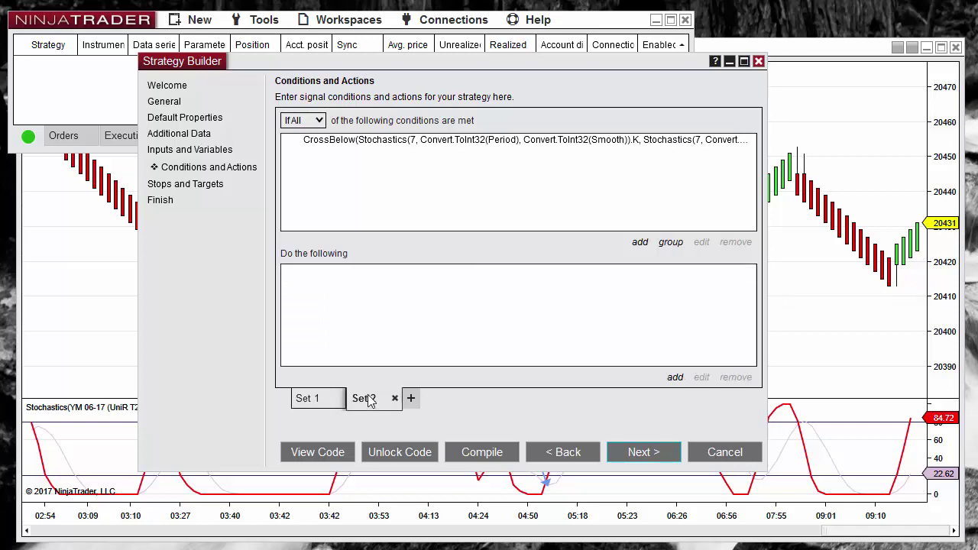
right_click(405, 320)
left_click(354, 346)
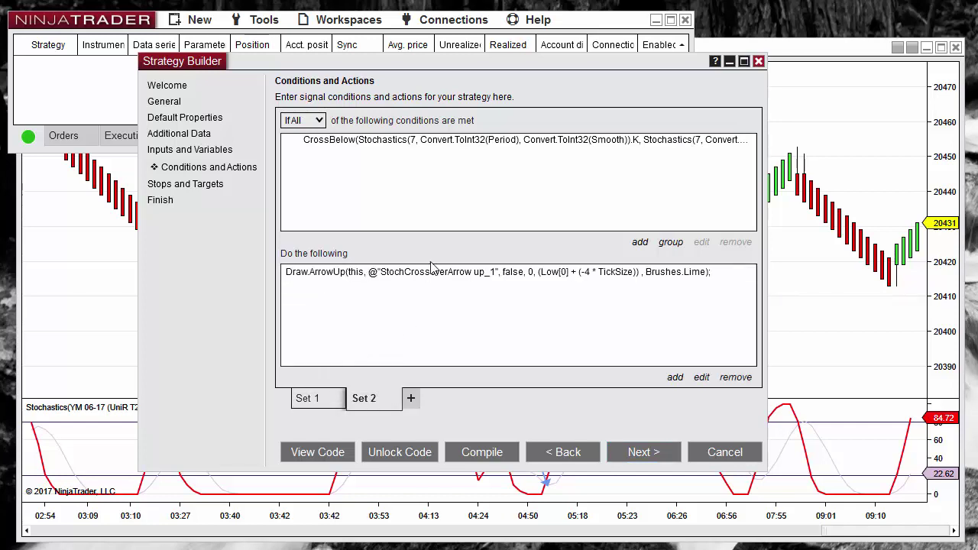
- Edit Set 2's copied drawing action to use Arrow down instead of Arrow up
left_click(423, 275)
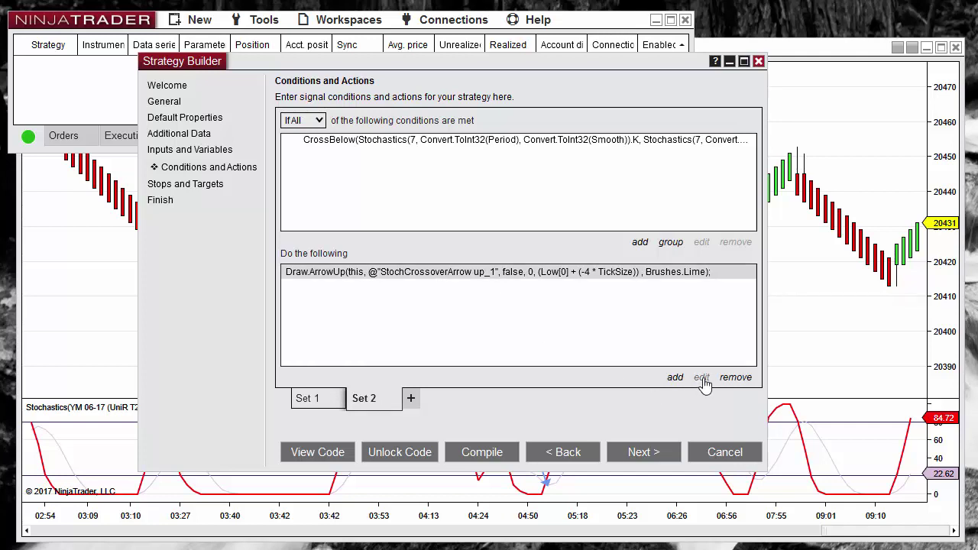
left_click(702, 378)
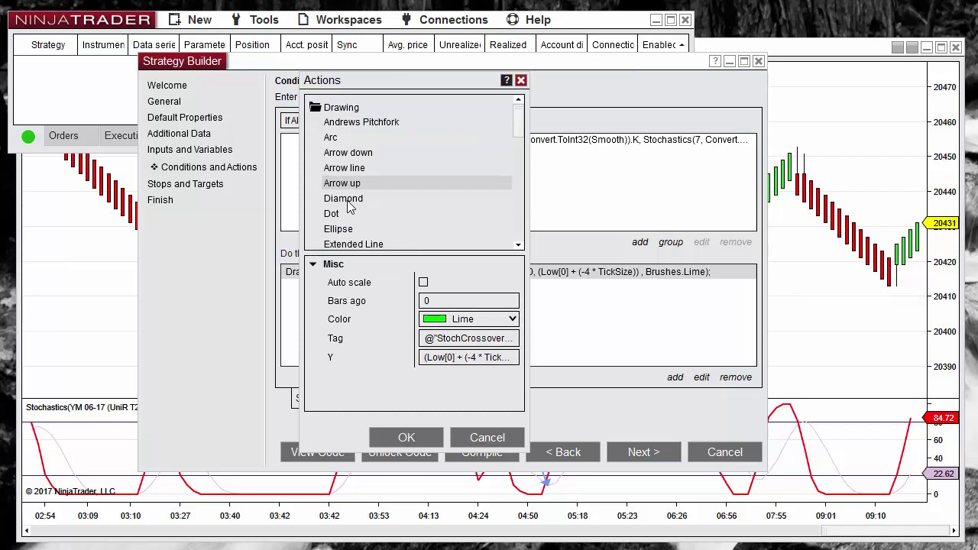
left_click(350, 154)
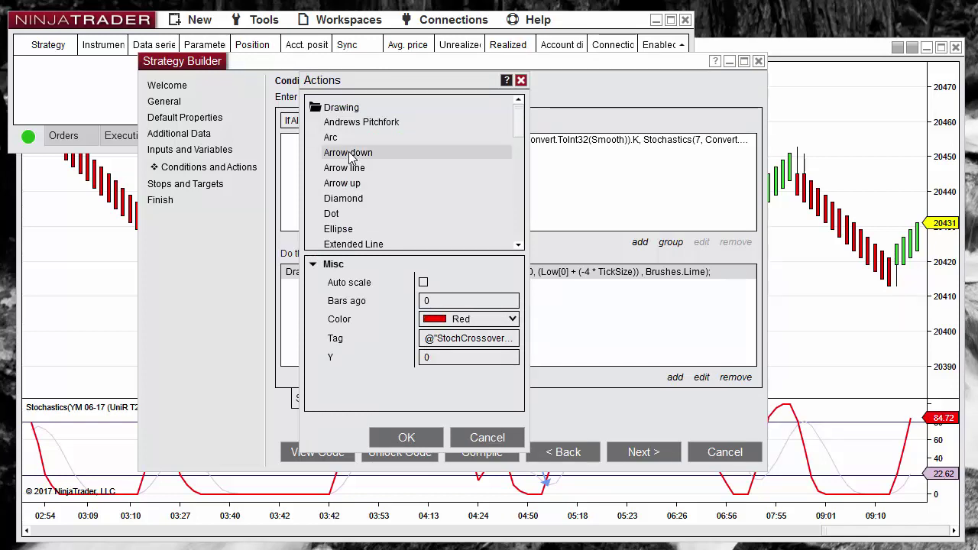
- Set the Y value of Set 2's down arrow to the High price with an offset of 4 ticks
left_click(447, 357)
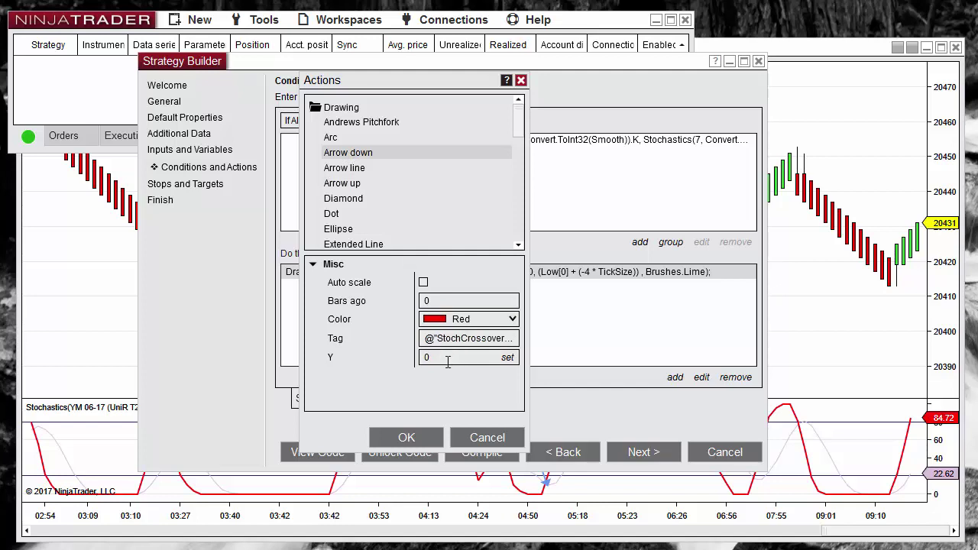
left_click(507, 357)
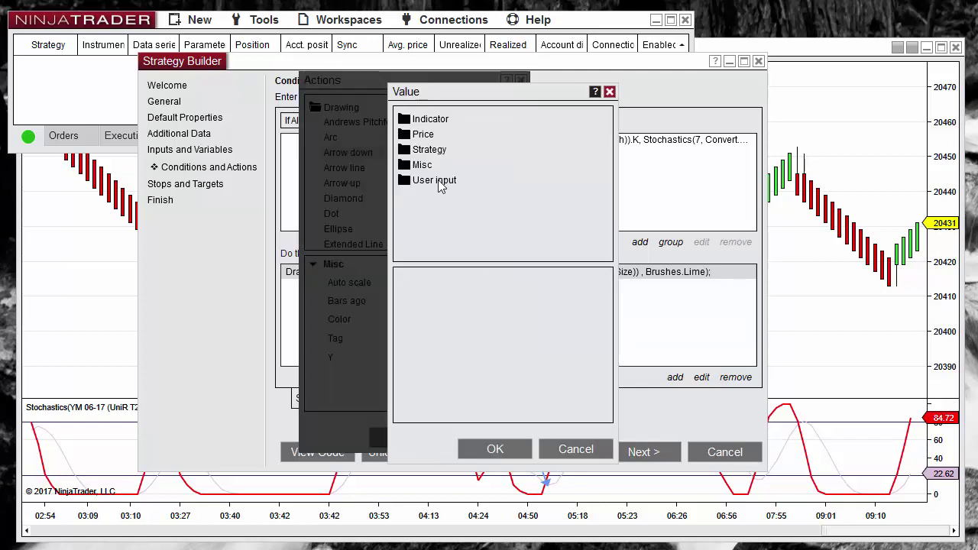
left_click(425, 135)
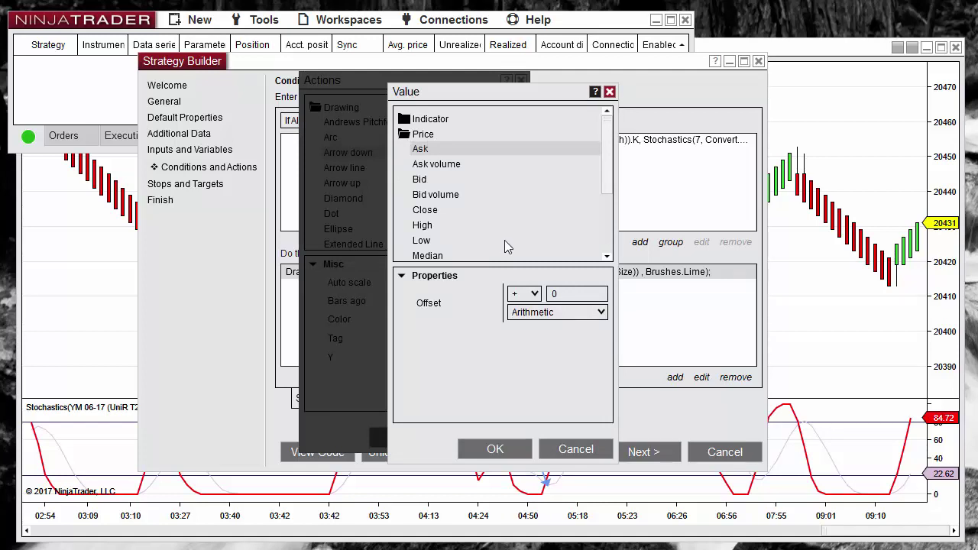
left_click(535, 312)
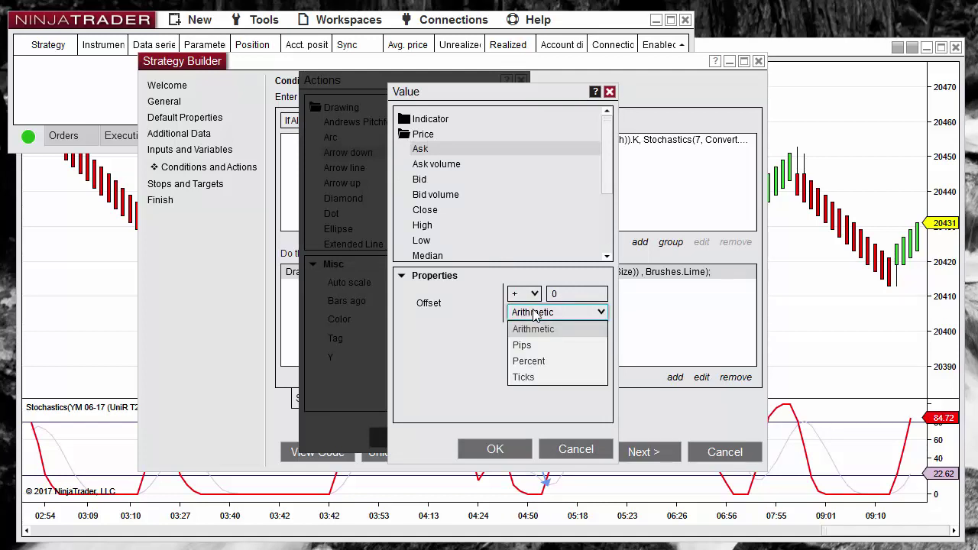
left_click(524, 377)
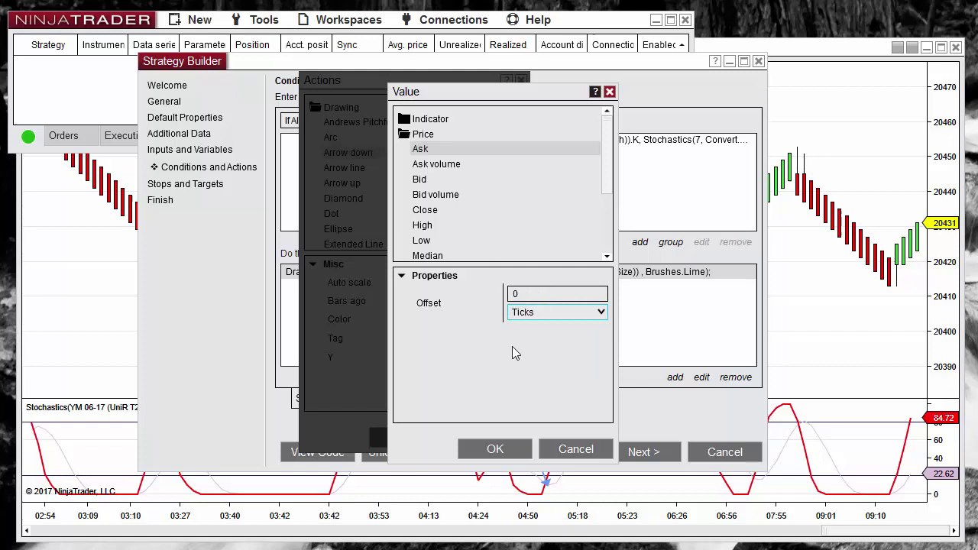
left_click(429, 225)
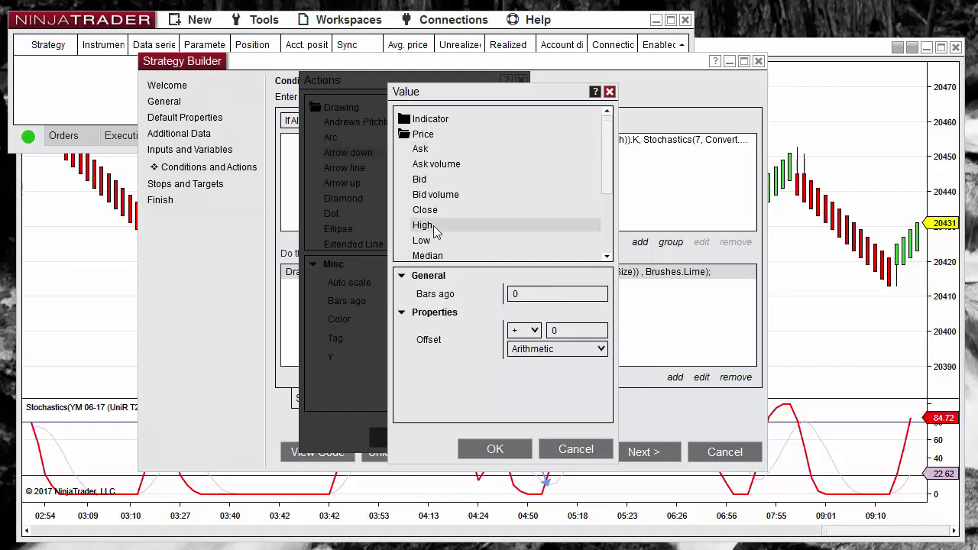
left_click(511, 448)
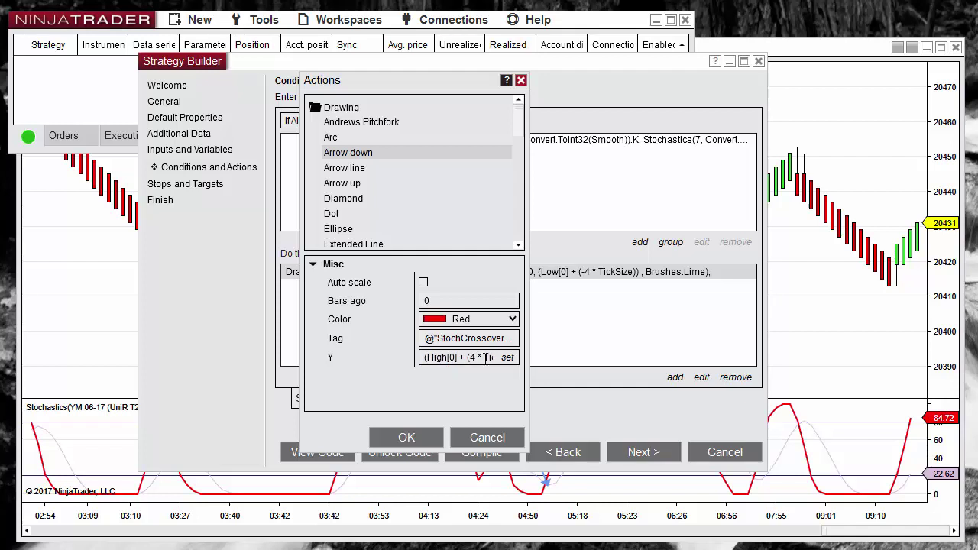
left_click_drag(485, 357, 506, 359)
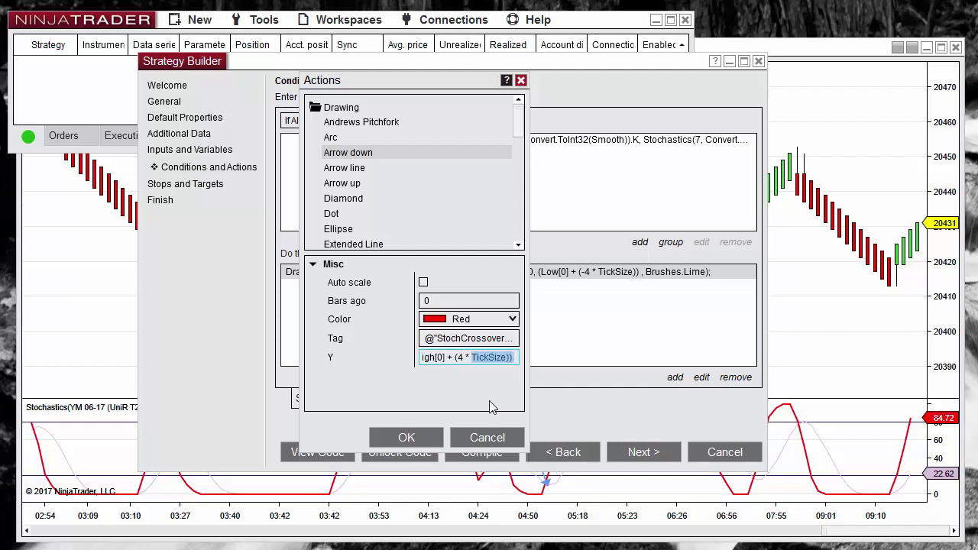
left_click(422, 442)
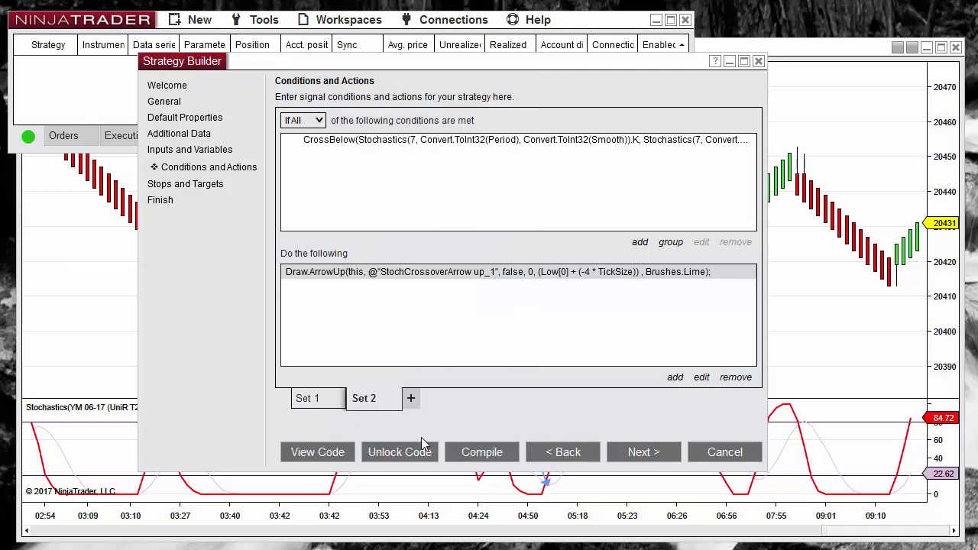
left_click(344, 276)
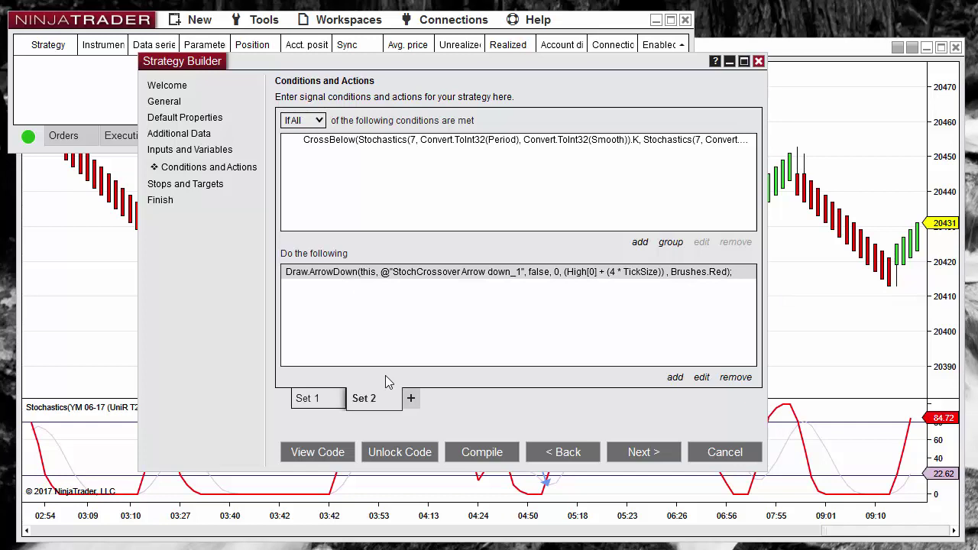
- Add an Enter short position action with the default quantity to Set 2
left_click(675, 377)
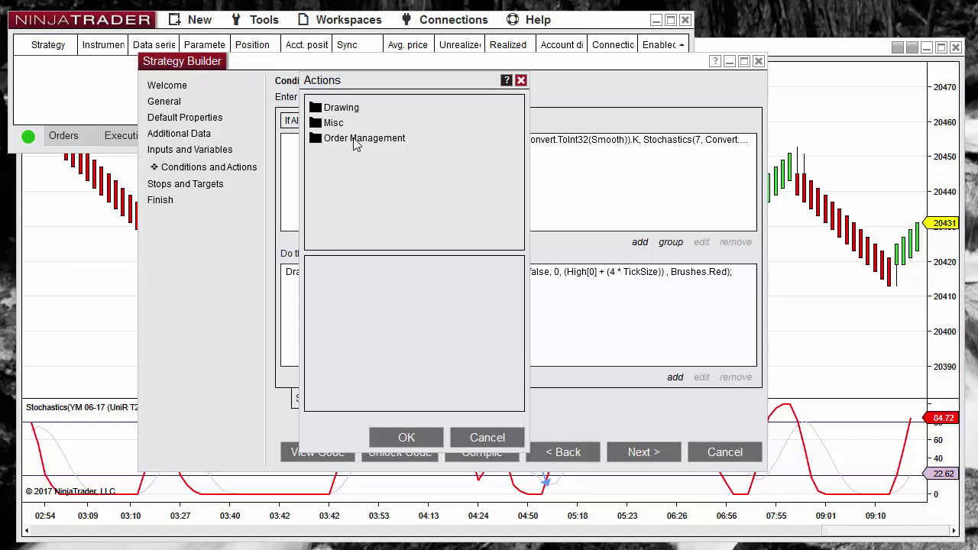
double_click(356, 141)
left_click(364, 229)
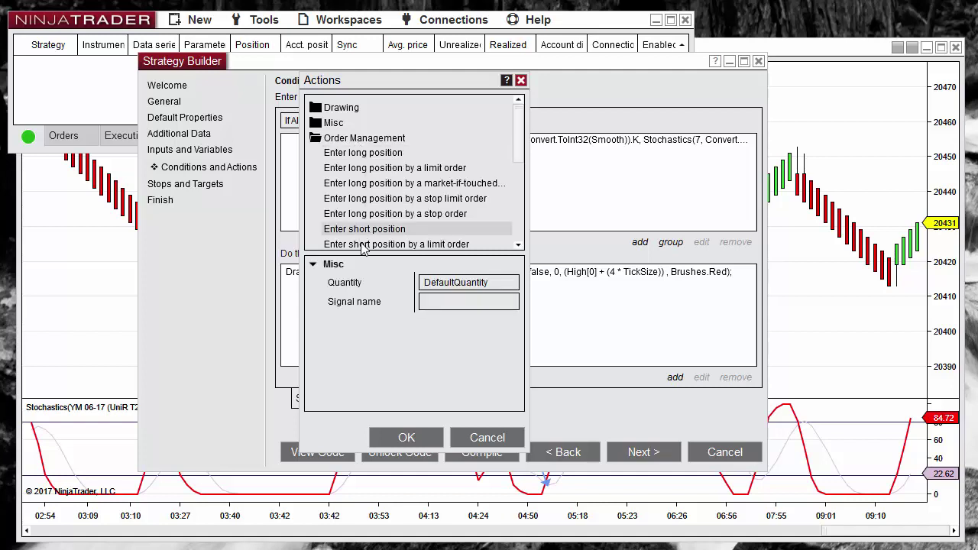
left_click(406, 438)
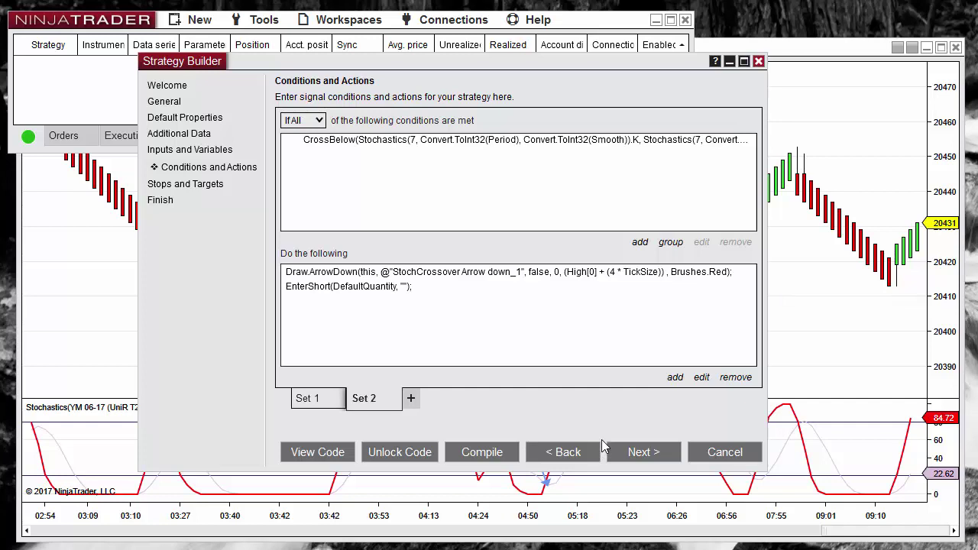
- Add a profit target to the strategy's stops and targets in Ticks mode, using the Target user input as its value
left_click(640, 453)
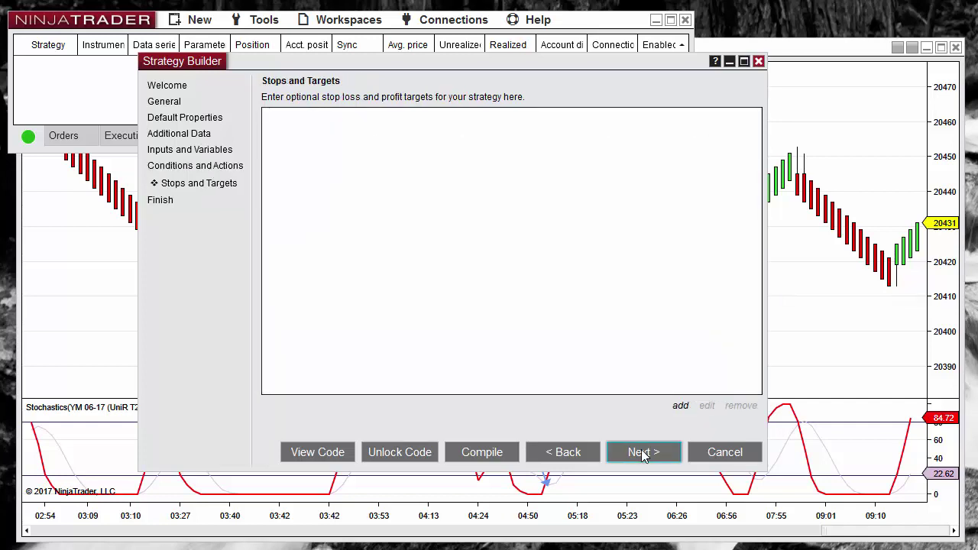
left_click(680, 406)
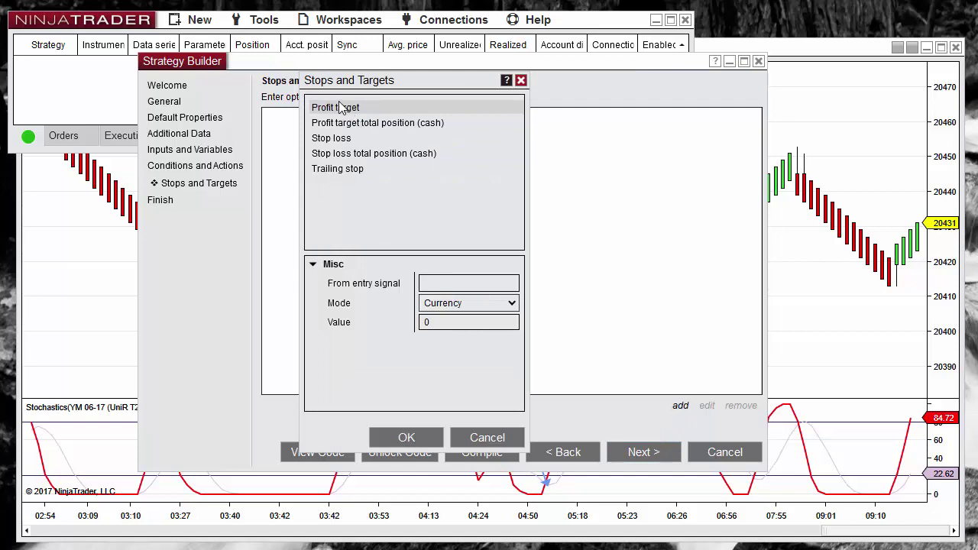
left_click(457, 306)
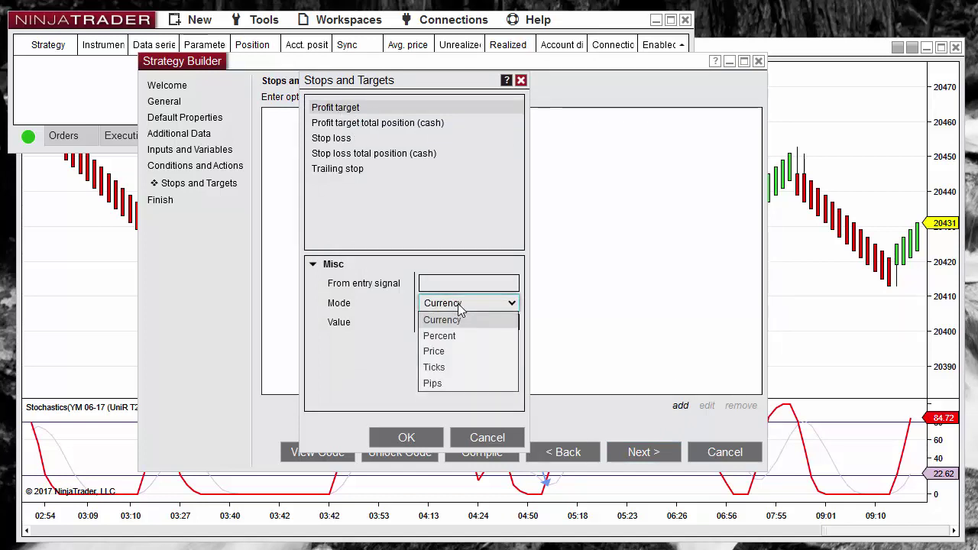
left_click(449, 367)
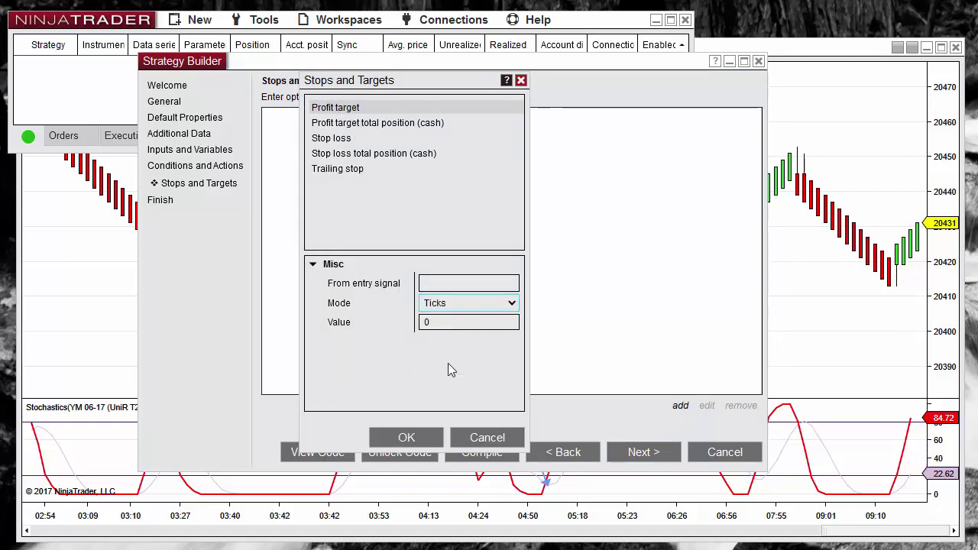
left_click(508, 321)
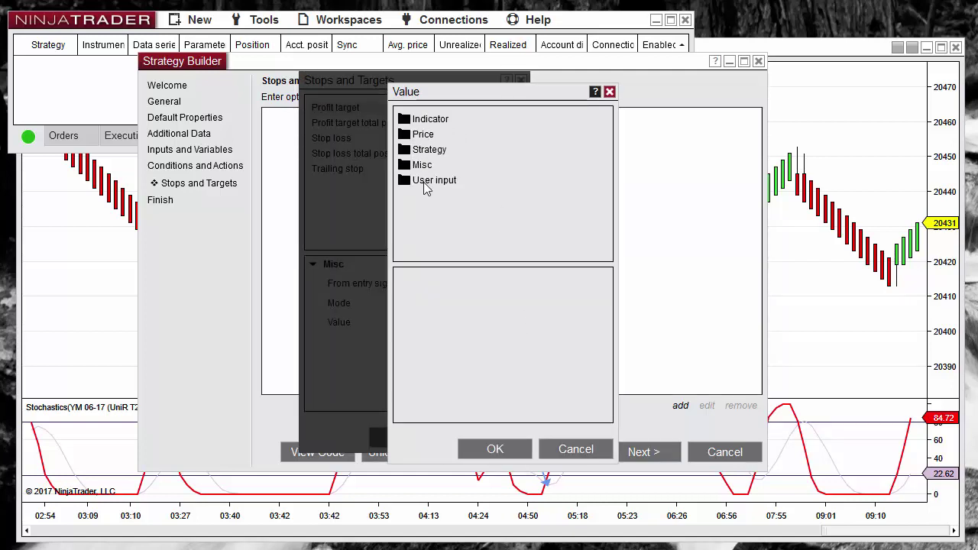
left_click(432, 180)
left_click(426, 225)
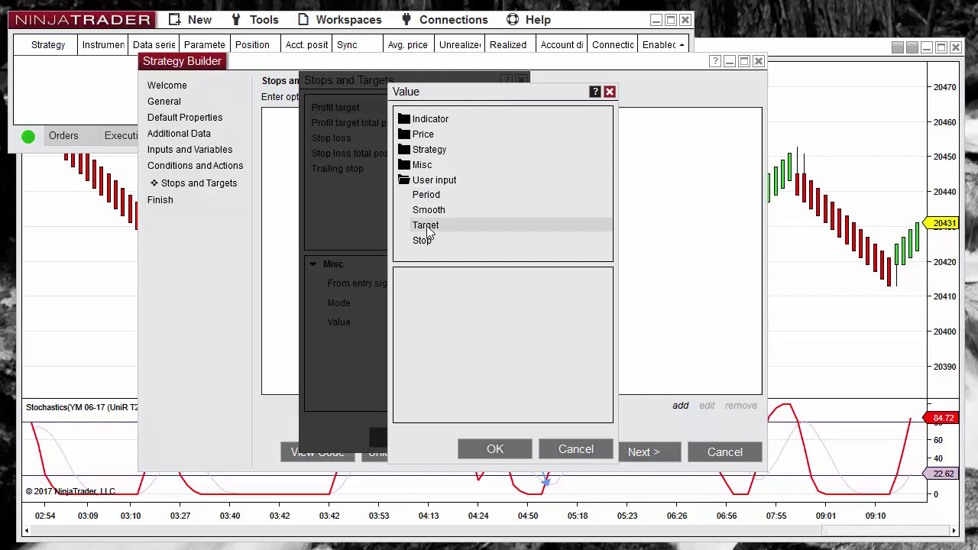
left_click(494, 450)
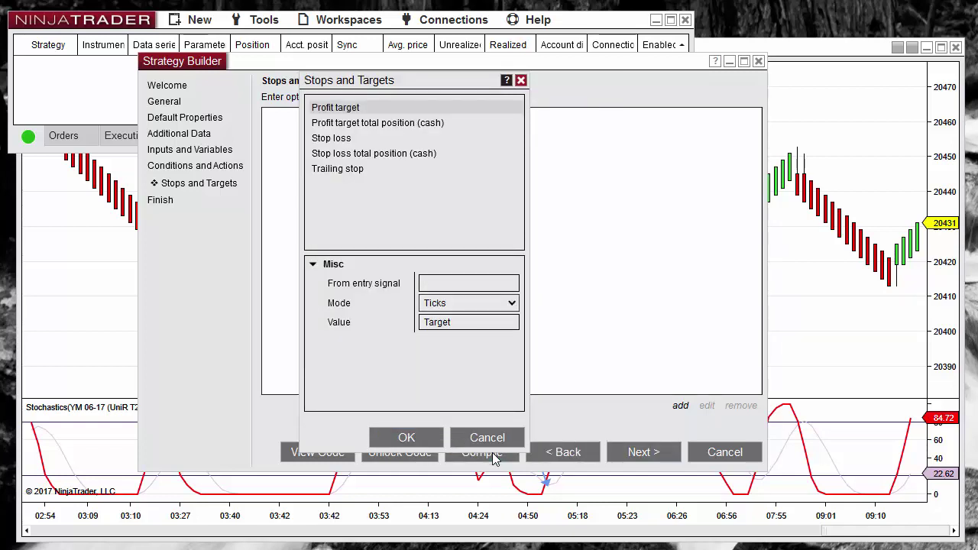
left_click(405, 437)
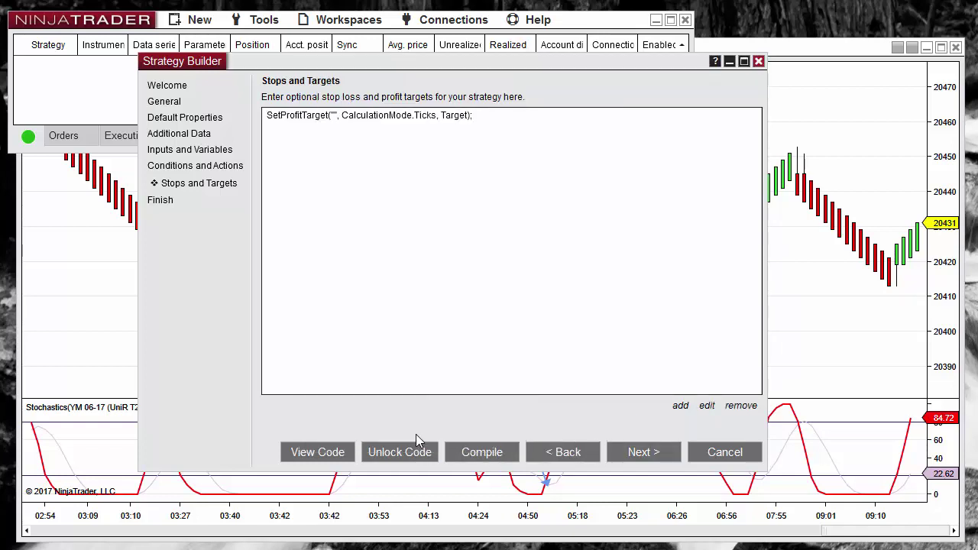
- Add a stop loss in Ticks mode with the Stop user input as its value, and finish the strategy setup
left_click(680, 406)
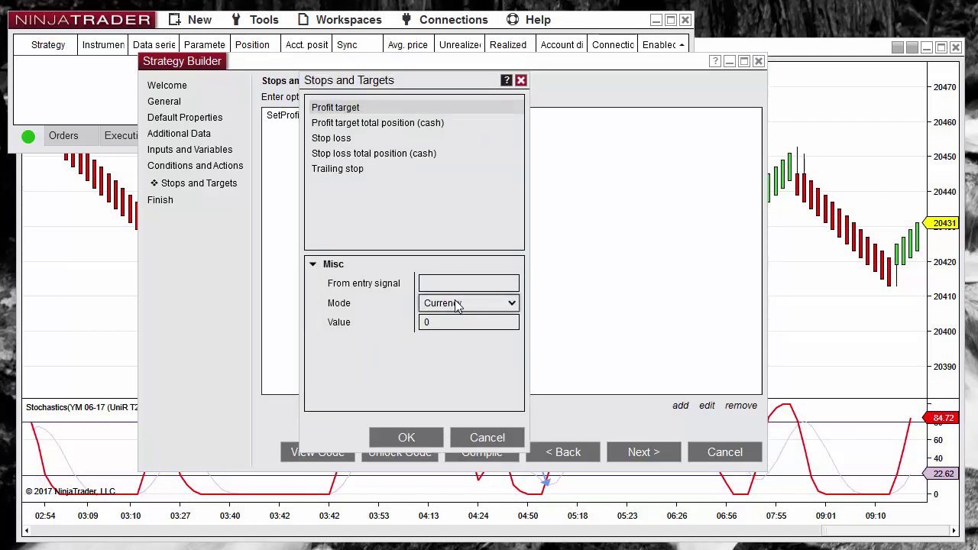
left_click(339, 141)
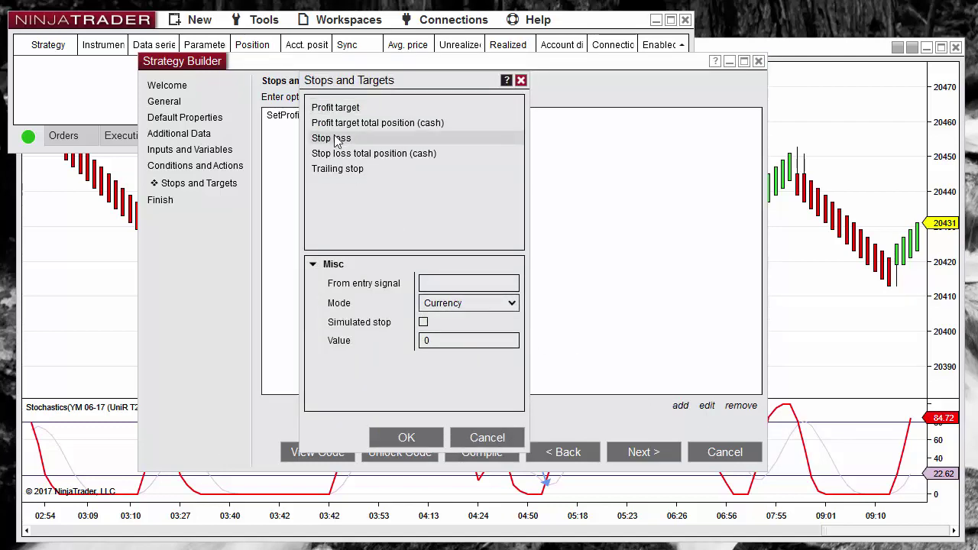
left_click(456, 315)
left_click(443, 368)
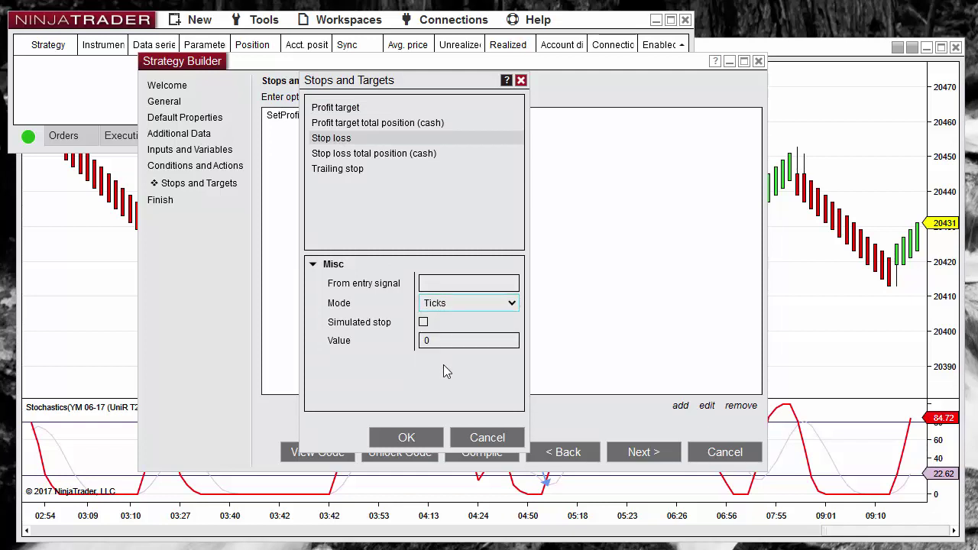
left_click(510, 342)
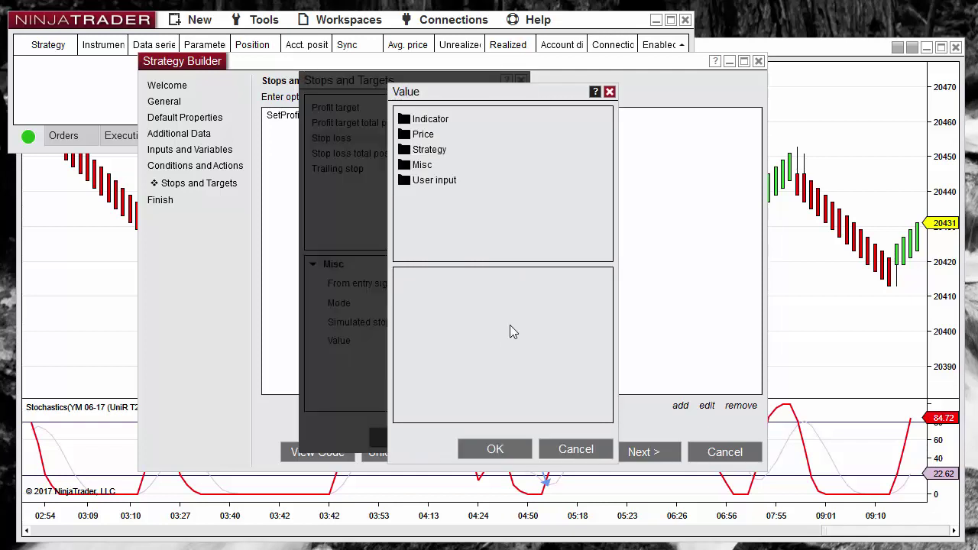
left_click(446, 182)
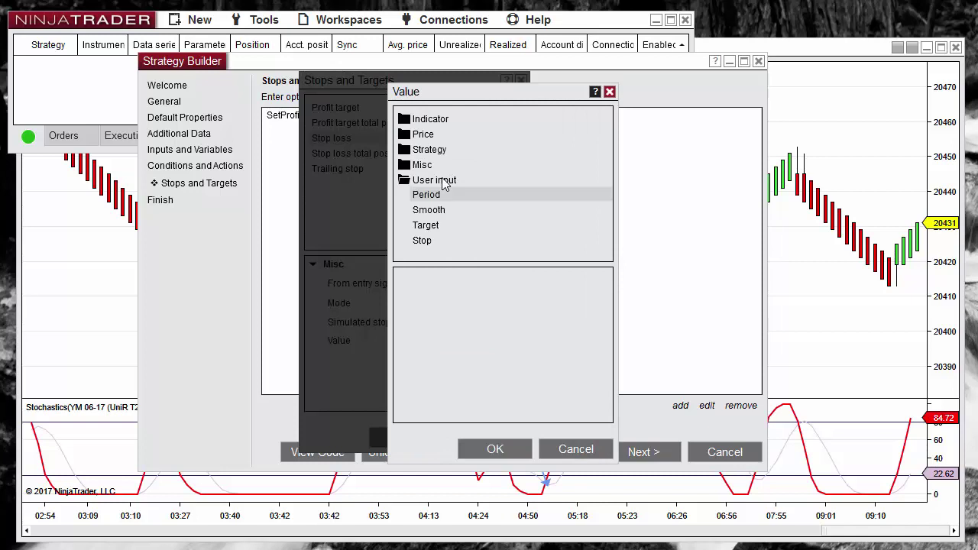
left_click(423, 242)
left_click(495, 448)
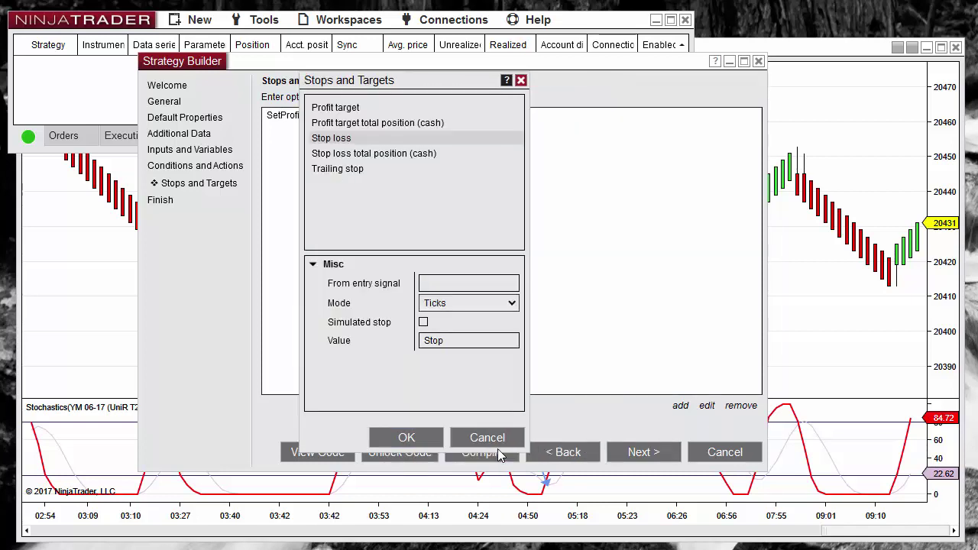
left_click(406, 437)
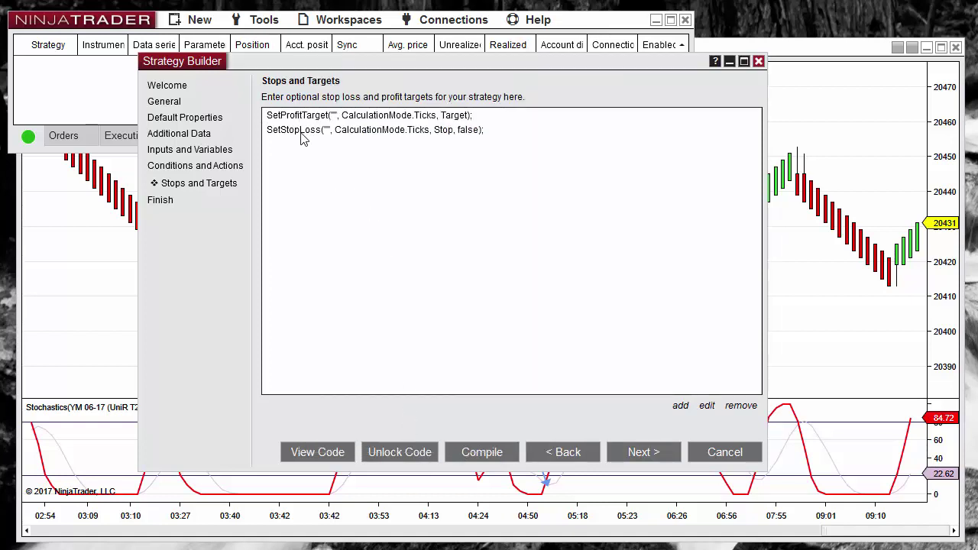
left_click(644, 452)
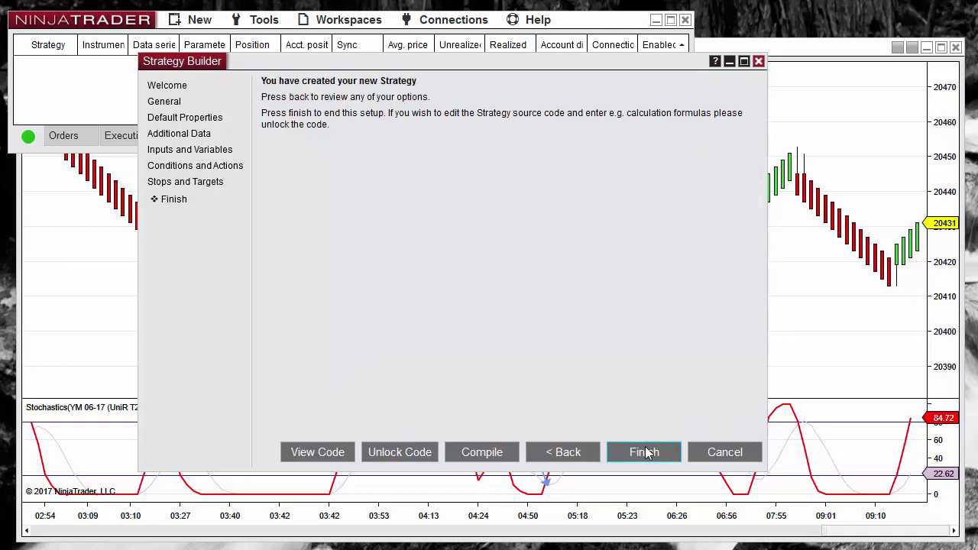
left_click(644, 452)
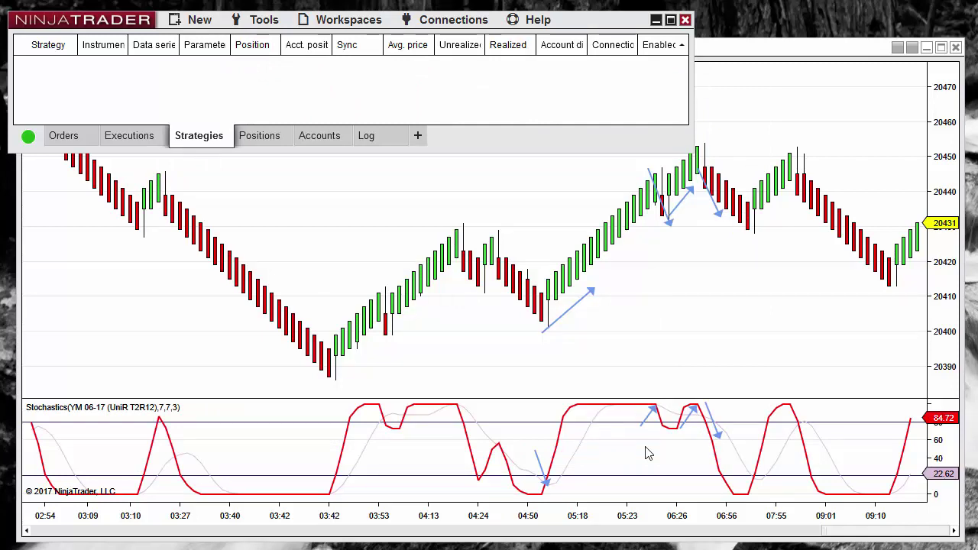
- Add the StochCrossover strategy to the YM 06-17 chart, keeping its default parameters
left_click(538, 208)
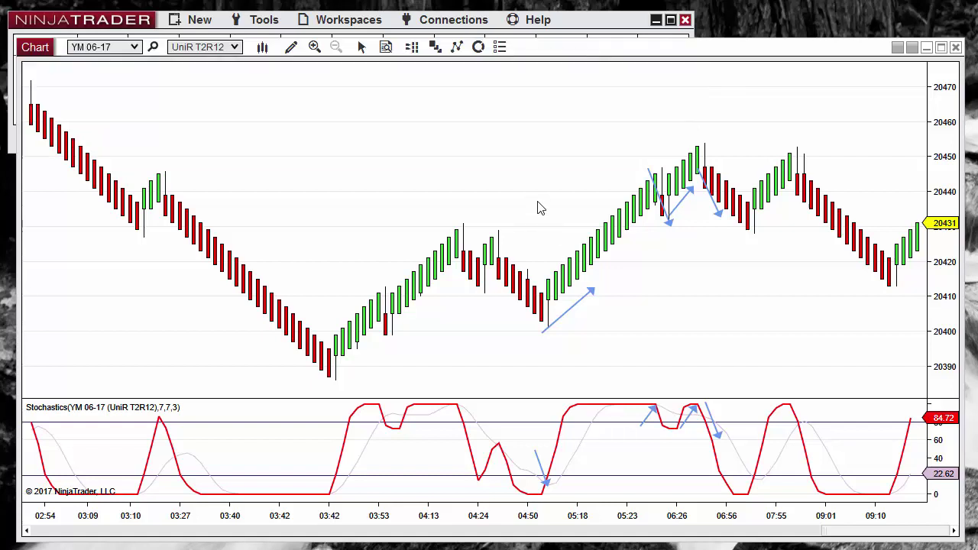
right_click(539, 207)
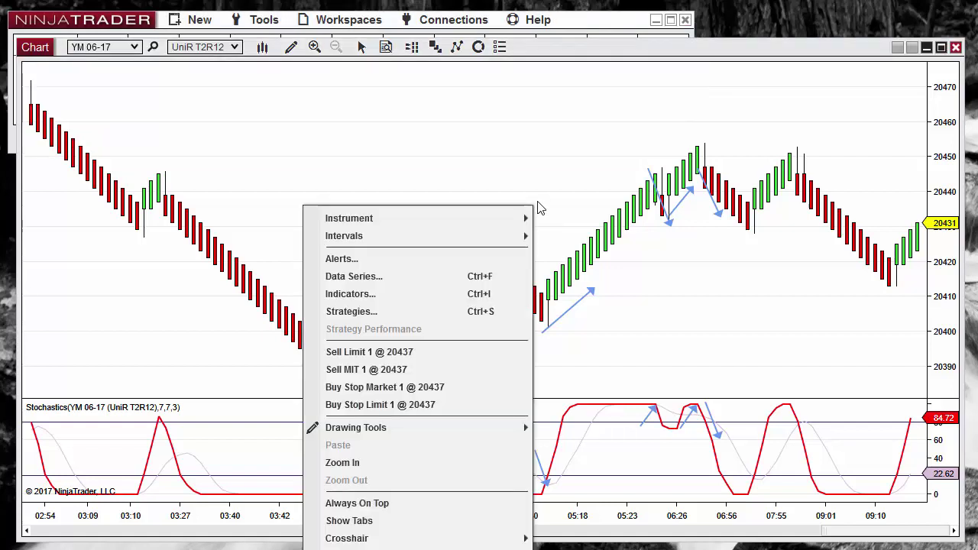
left_click(390, 313)
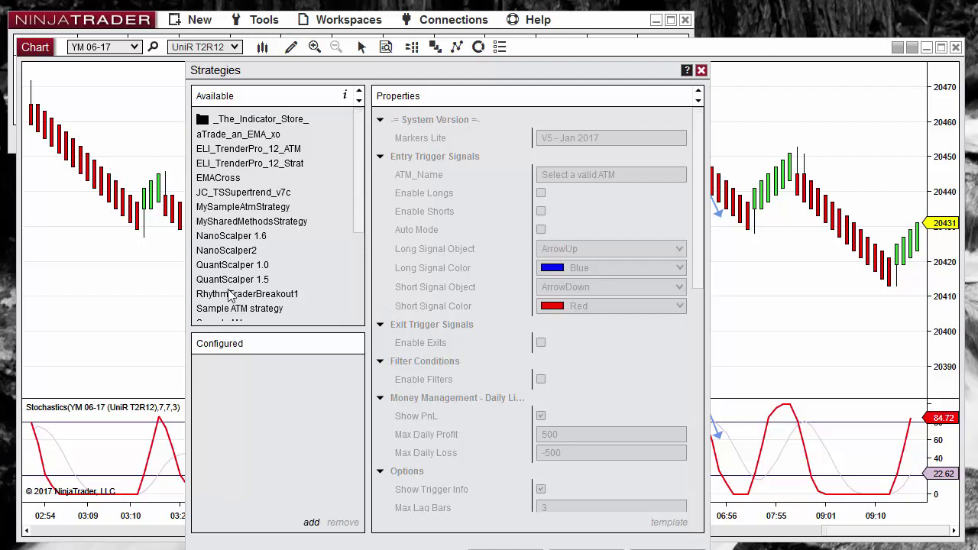
scroll(229, 295, "down", 3)
scroll(228, 295, "down", 3)
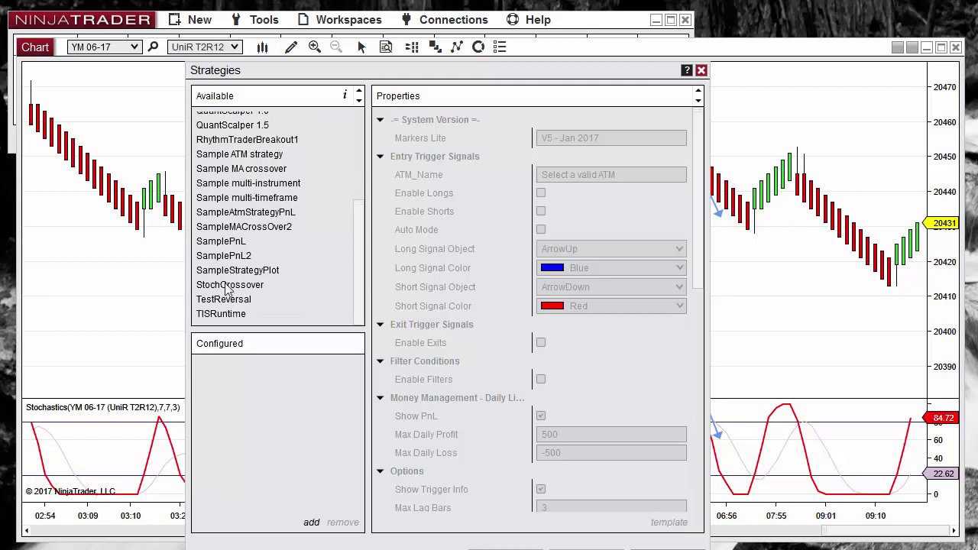
left_click(223, 289)
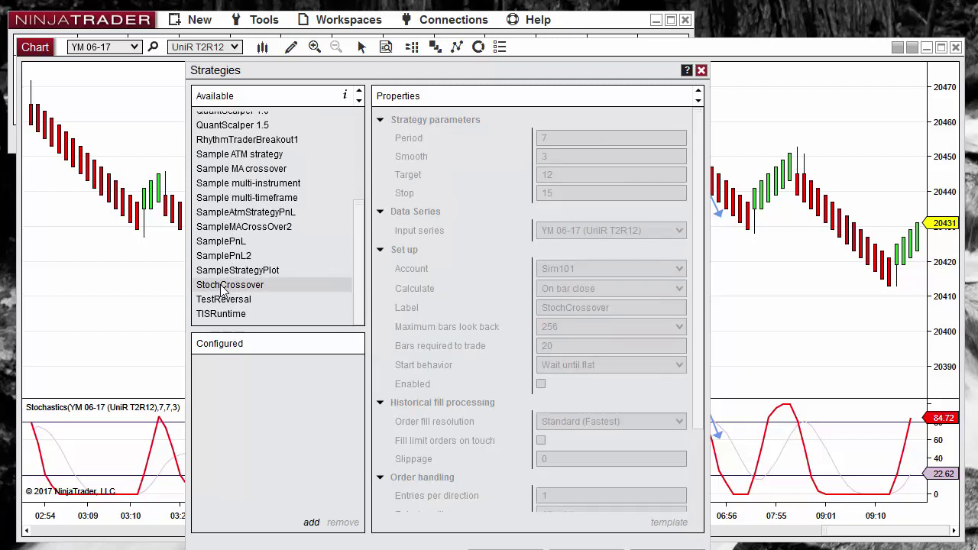
double_click(223, 287)
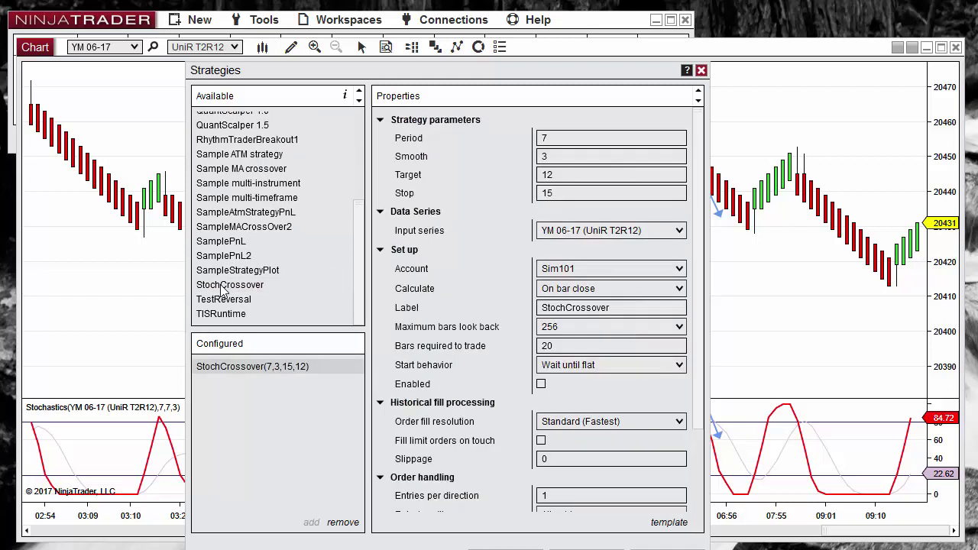
left_click(553, 194)
key("Return")
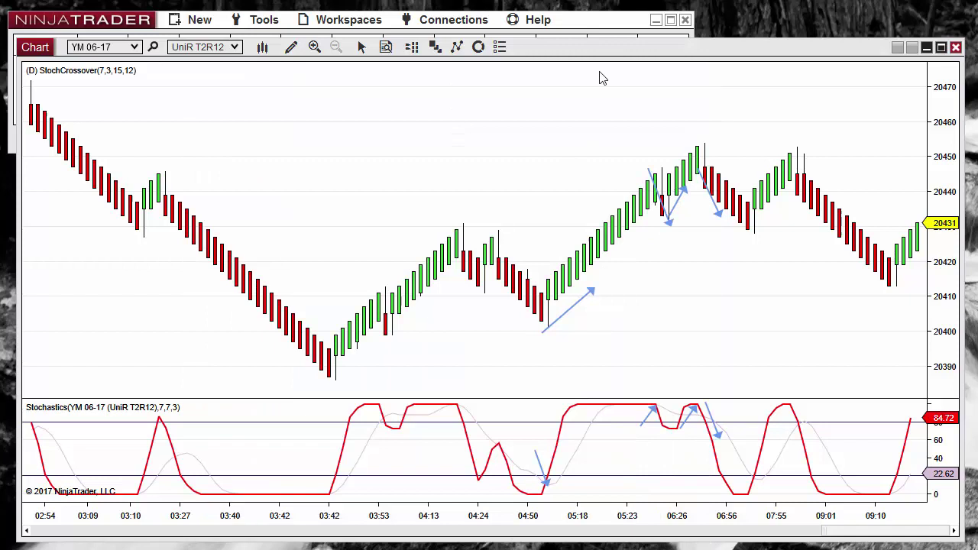
- Enable the StochCrossover strategy in the Control Center's strategy list and return to the chart
left_click(589, 21)
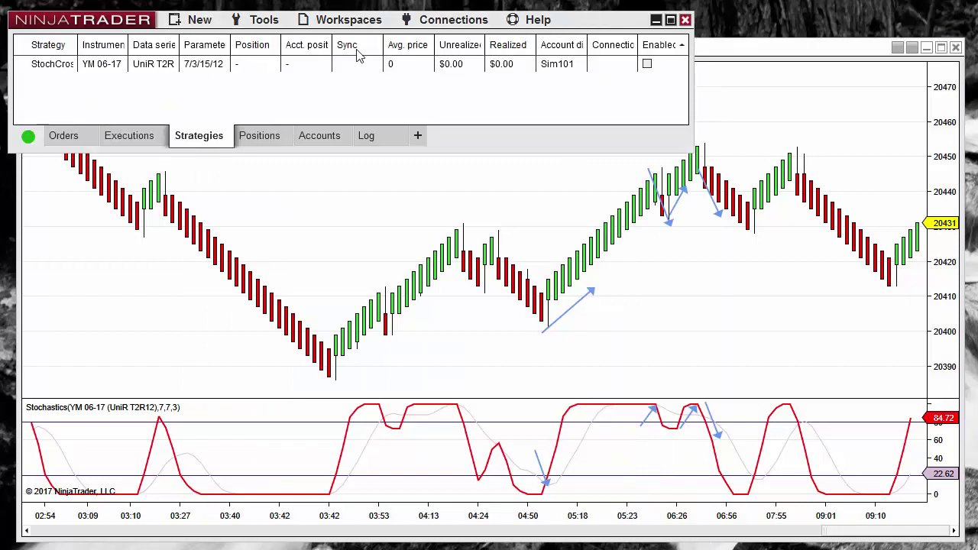
left_click(647, 65)
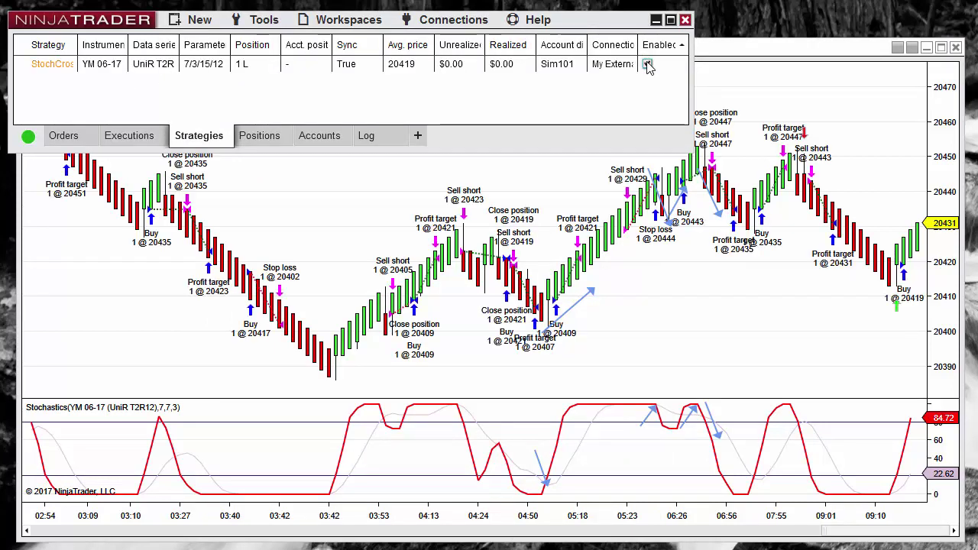
left_click(675, 320)
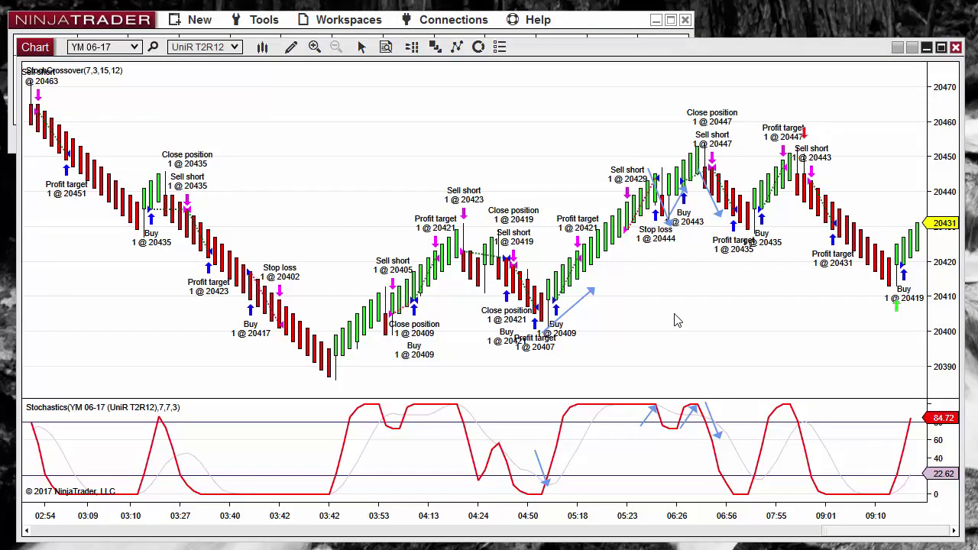
- Stretch the chart's time scale and shift the newest bars away from the price axis to examine the strategy's trades
left_click_drag(675, 520, 351, 515)
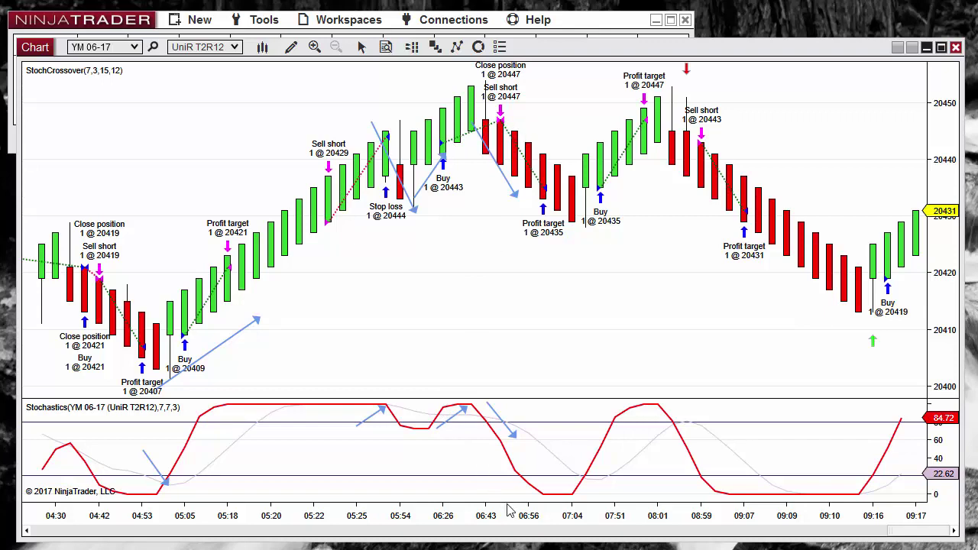
left_click_drag(516, 522, 581, 522)
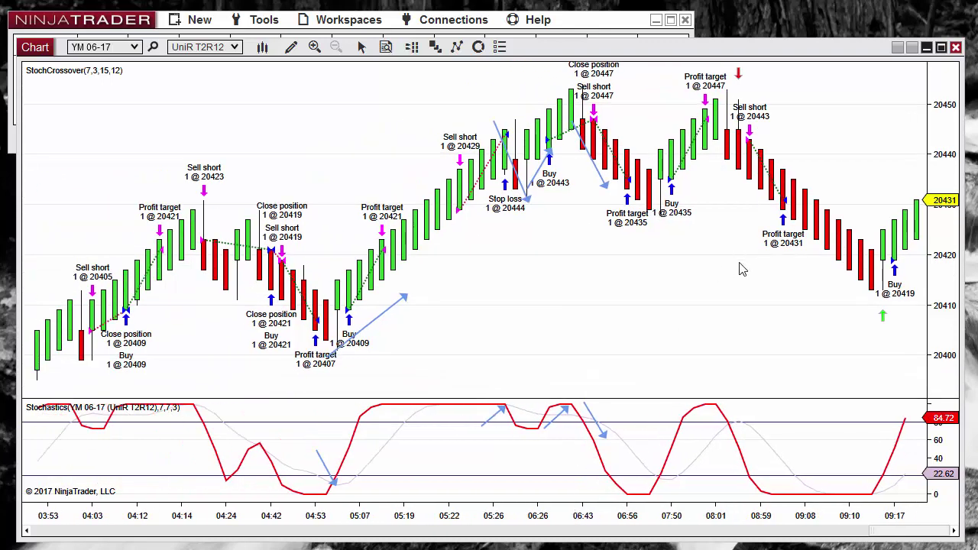
left_click_drag(742, 268, 587, 276)
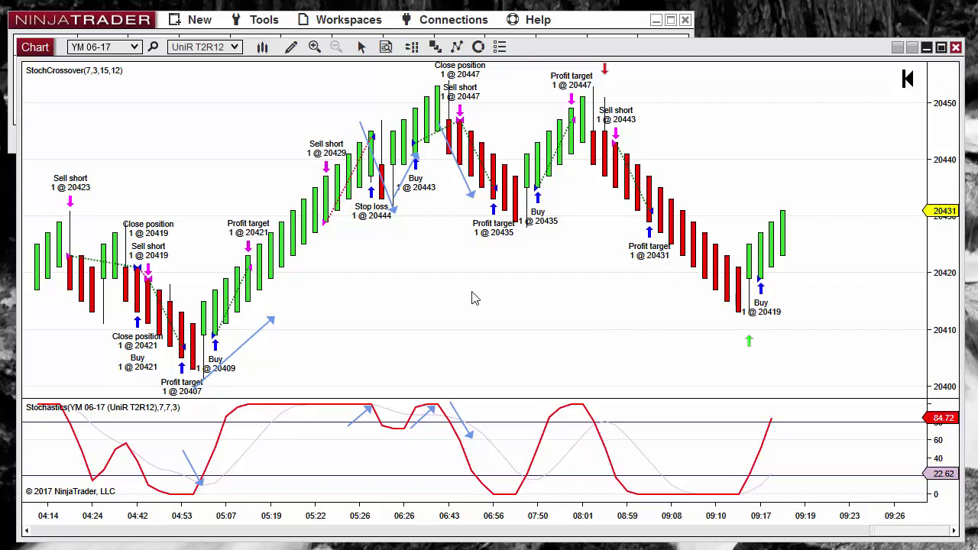
- View StochCrossover's historical strategy performance, including the Analysis ($) display, and close the report
right_click(288, 107)
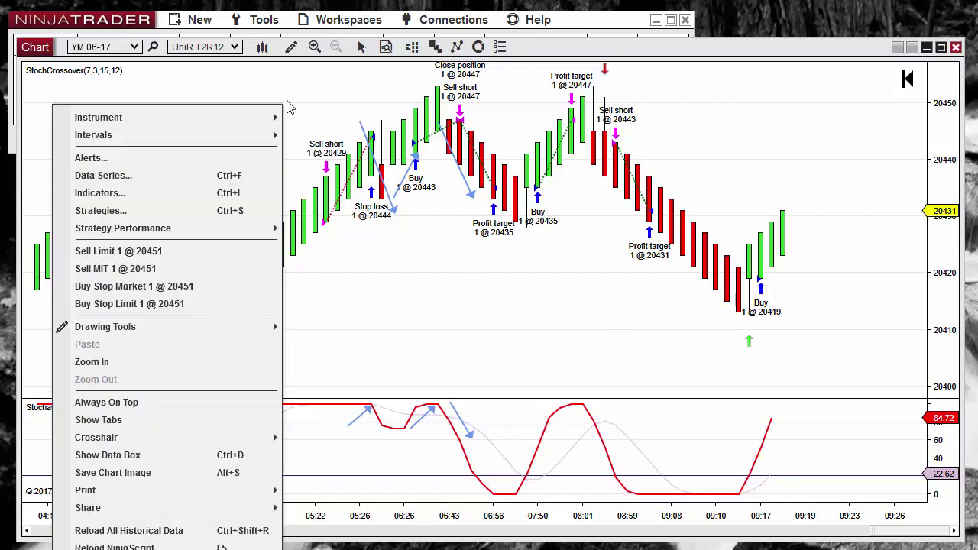
mouse_move(164, 228)
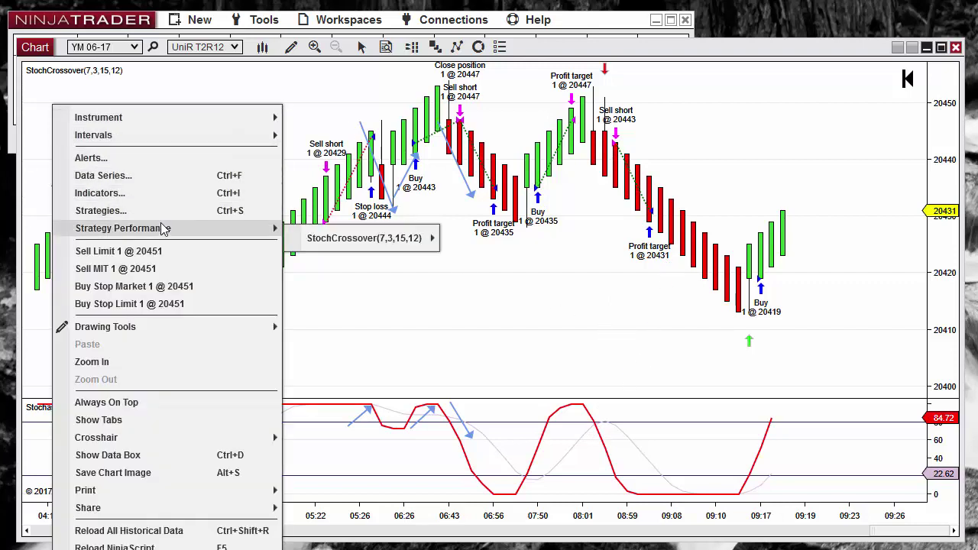
mouse_move(363, 240)
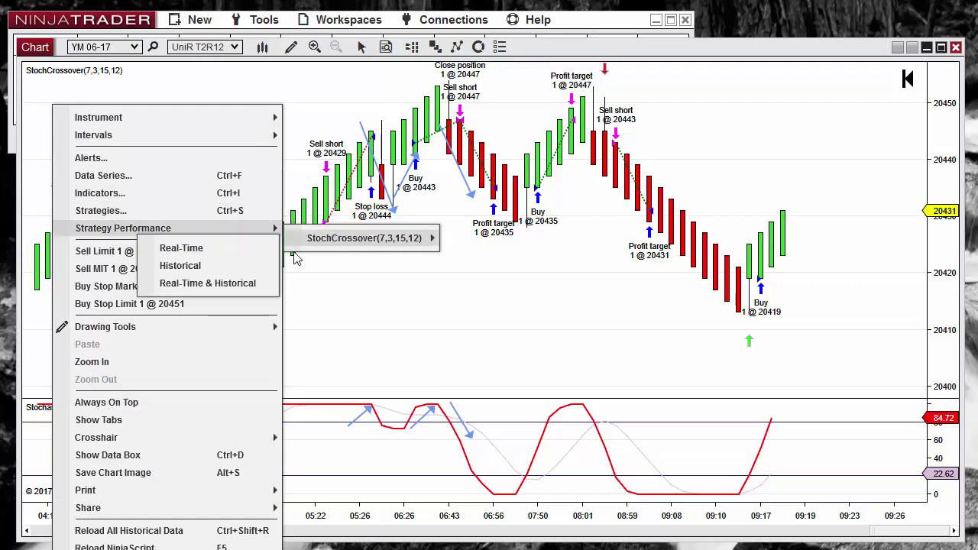
left_click(235, 265)
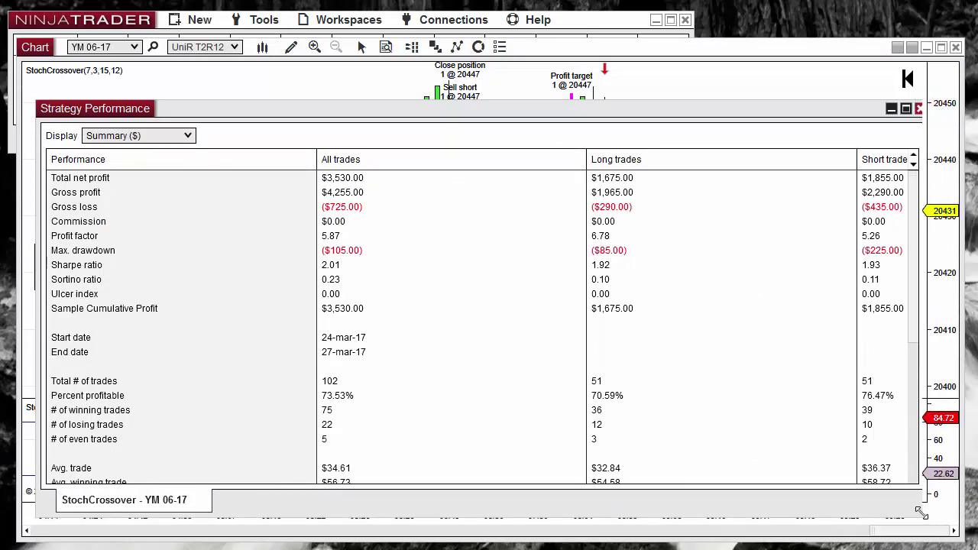
left_click(120, 138)
left_click(115, 167)
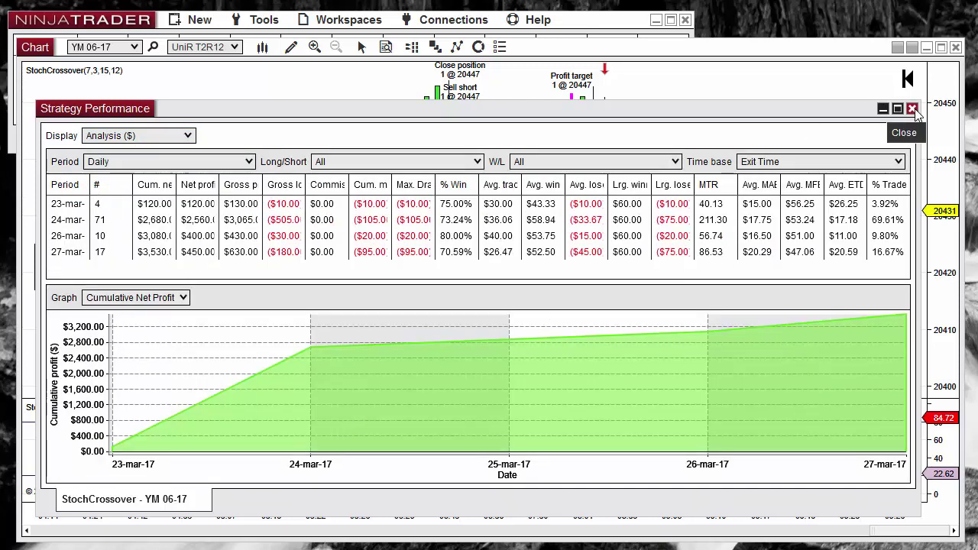
left_click(913, 109)
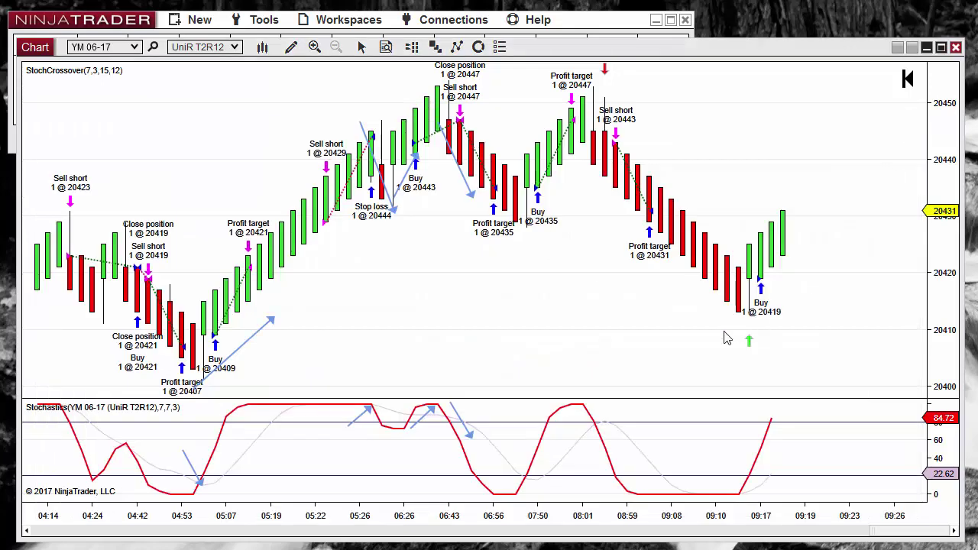
- Compress the chart's price scale and inspect the up and down signal arrows drawn by the strategy
left_click_drag(958, 275, 948, 300)
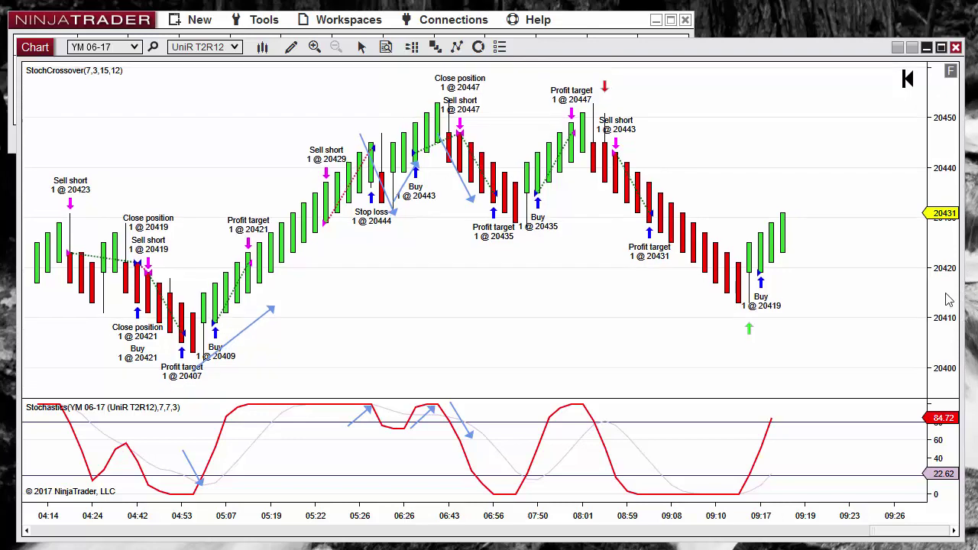
left_click(749, 330)
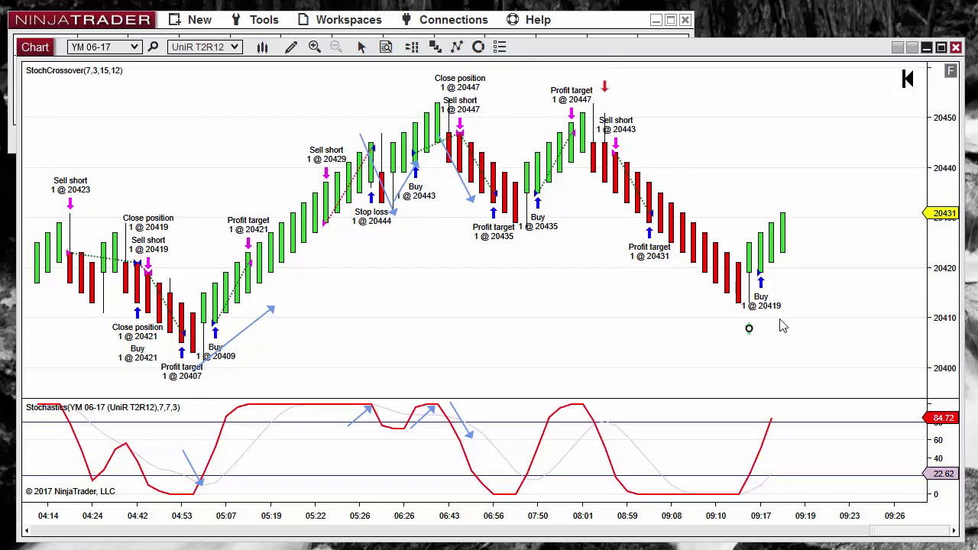
left_click(600, 90)
- Open the NinjaScript Editor and move its window up over the chart
left_click(188, 21)
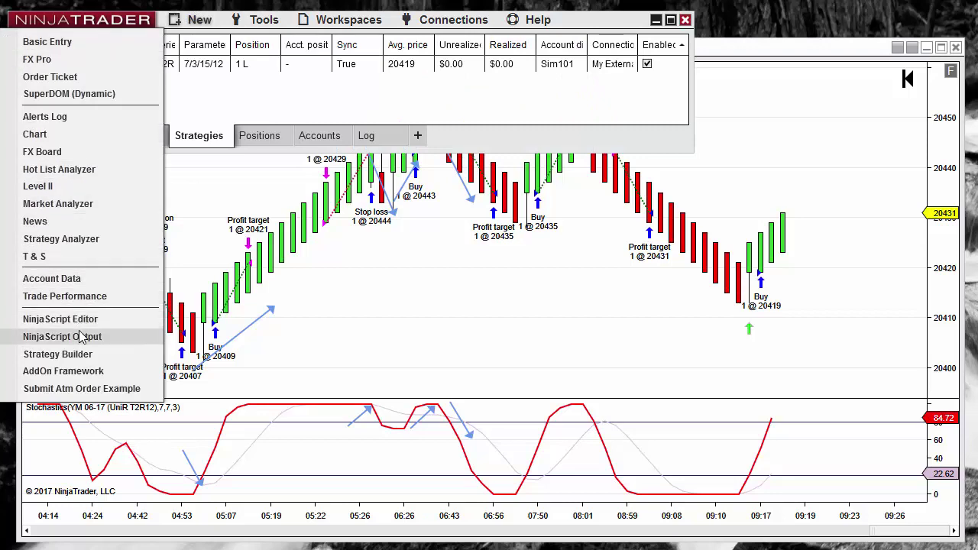
left_click(80, 320)
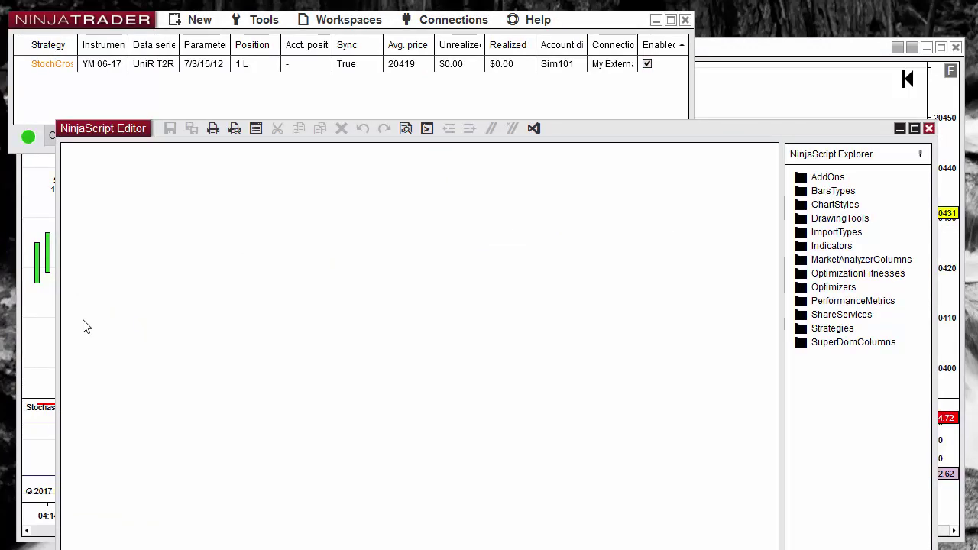
left_click(768, 87)
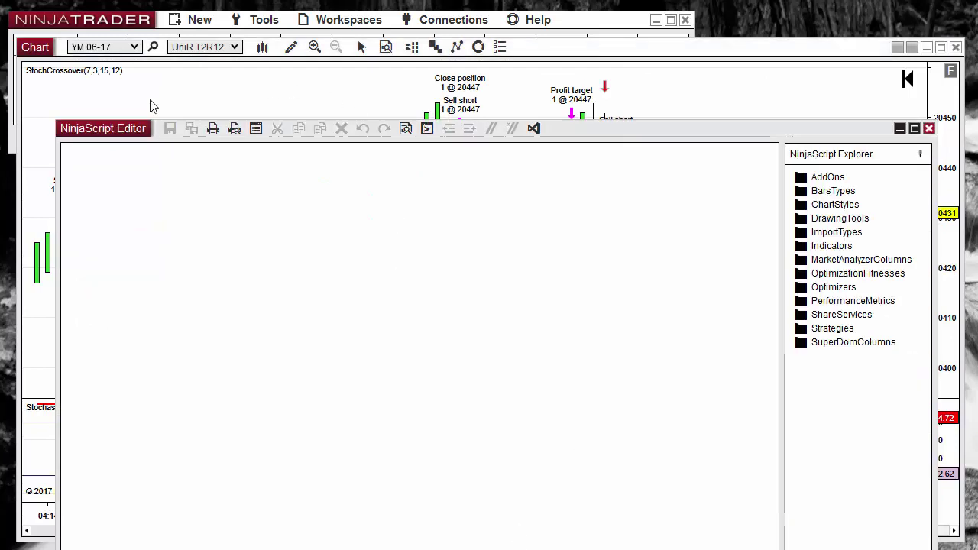
left_click_drag(93, 128, 69, 81)
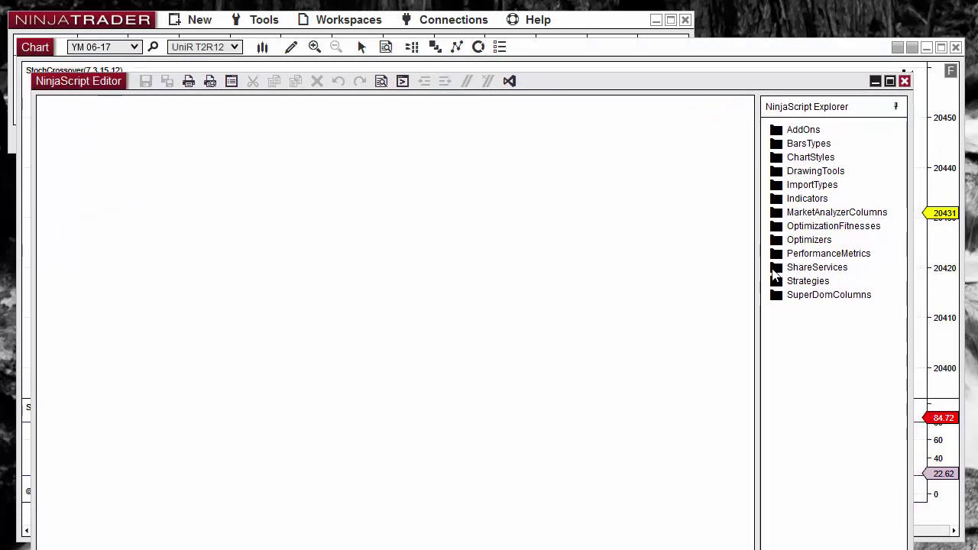
- Open the StochCrossover script from the Strategies folder and show its generated code
left_click(791, 281)
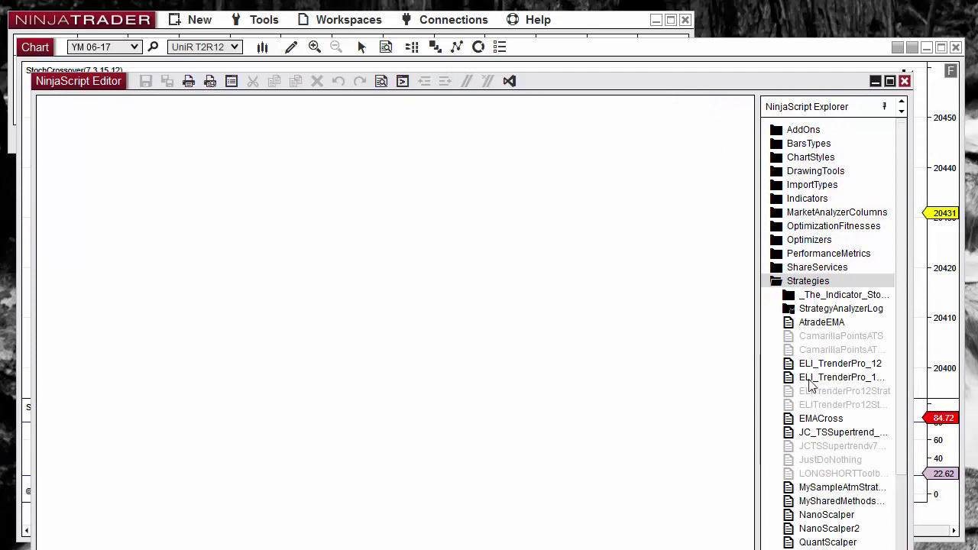
scroll(821, 413, "down", 3)
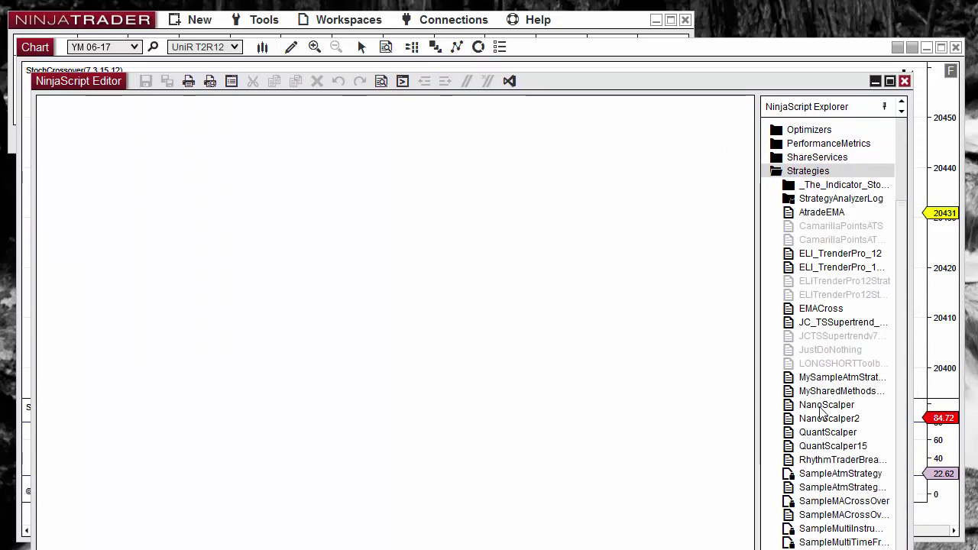
scroll(821, 412, "down", 2)
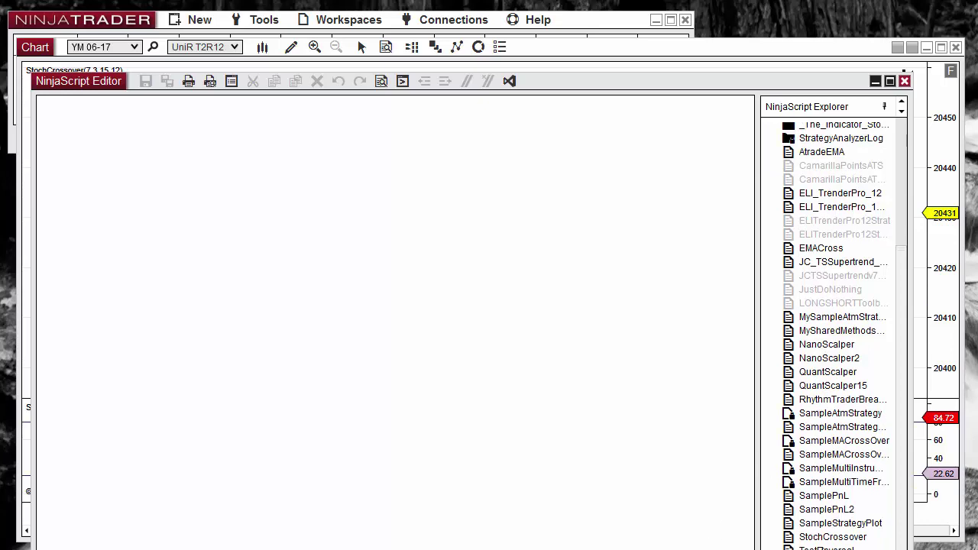
left_click(830, 537)
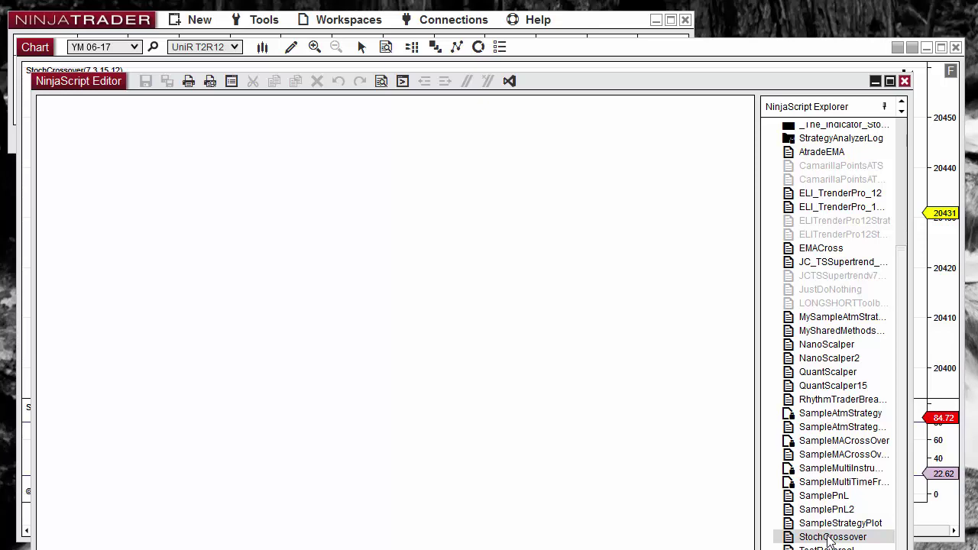
double_click(830, 538)
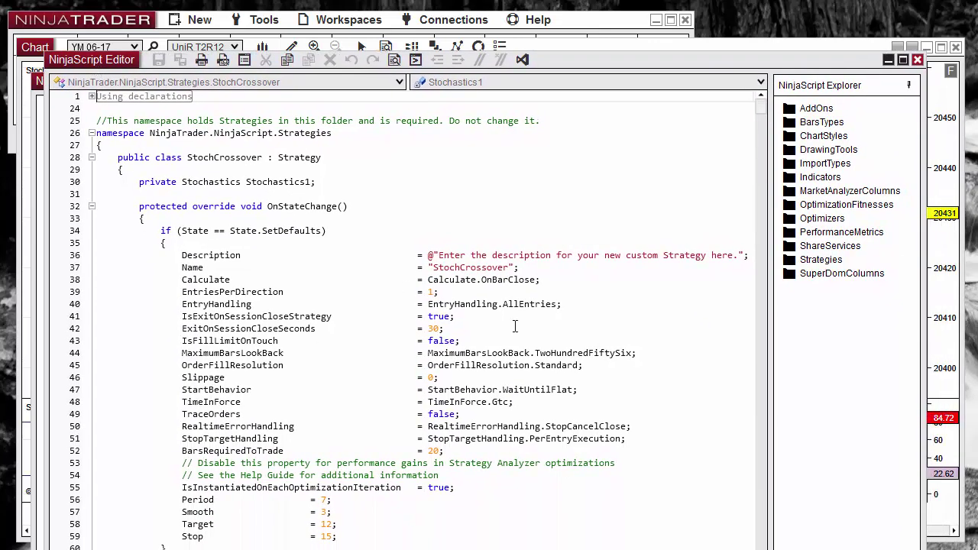
- Read through the StochCrossover code, from its defaults to the crossover conditions, arrows and entry orders
scroll(519, 325, "down", 9)
scroll(520, 325, "down", 5)
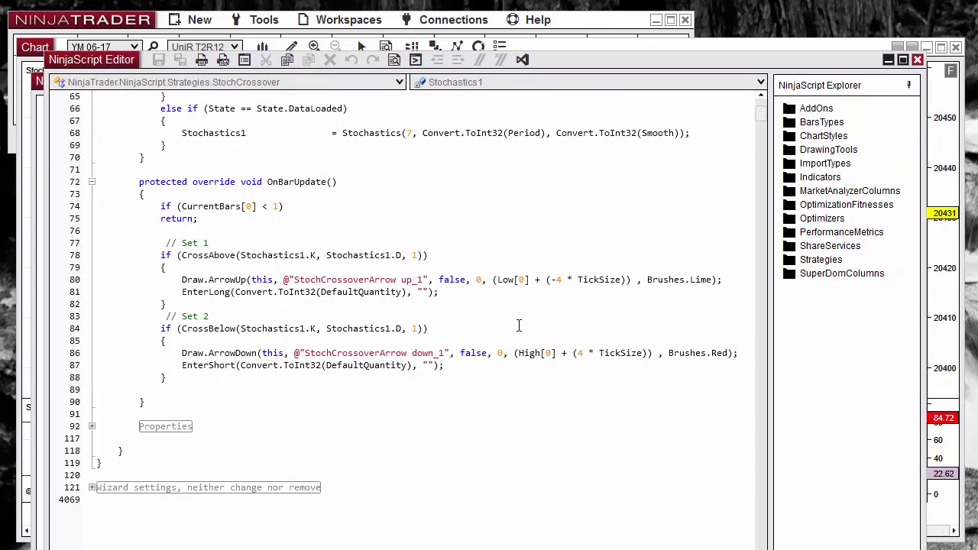
scroll(195, 340, "up", 1)
scroll(196, 341, "up", 11)
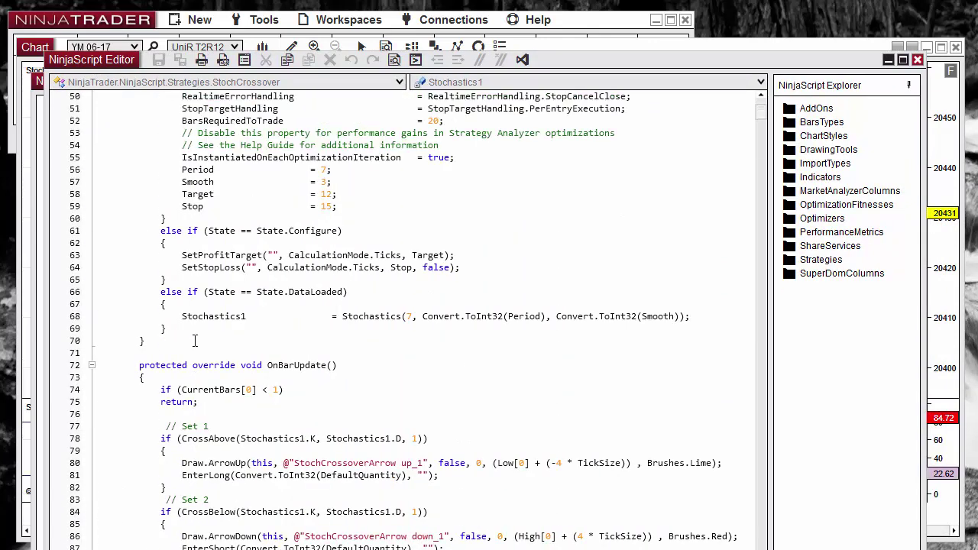
scroll(195, 341, "up", 2)
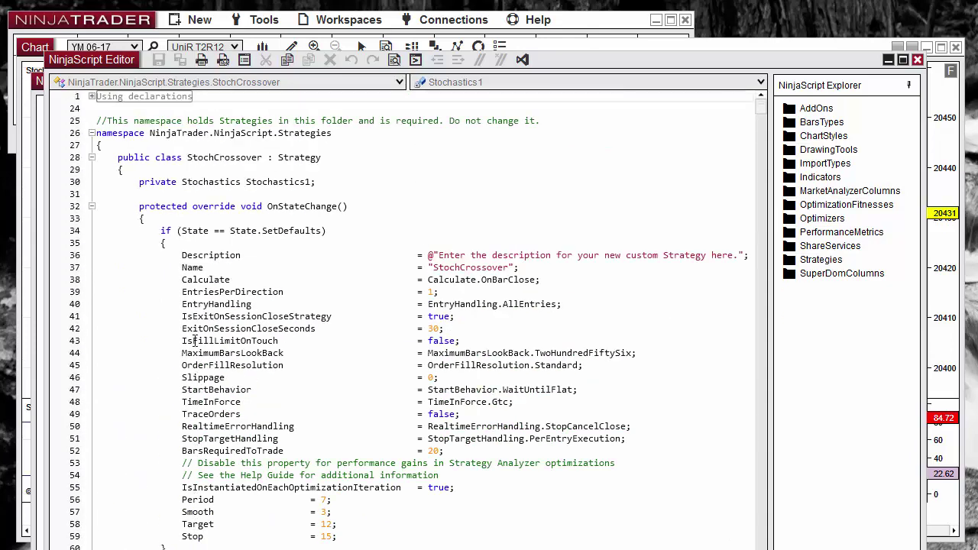
- Move the code window aside and bring the StochCrossover Strategy Builder window to the front
left_click_drag(92, 68, 923, 88)
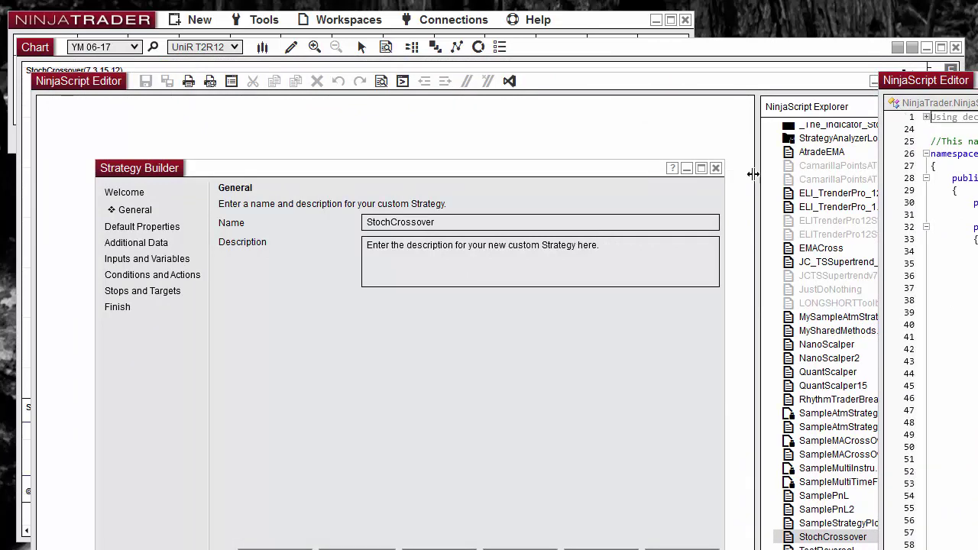
left_click(709, 168)
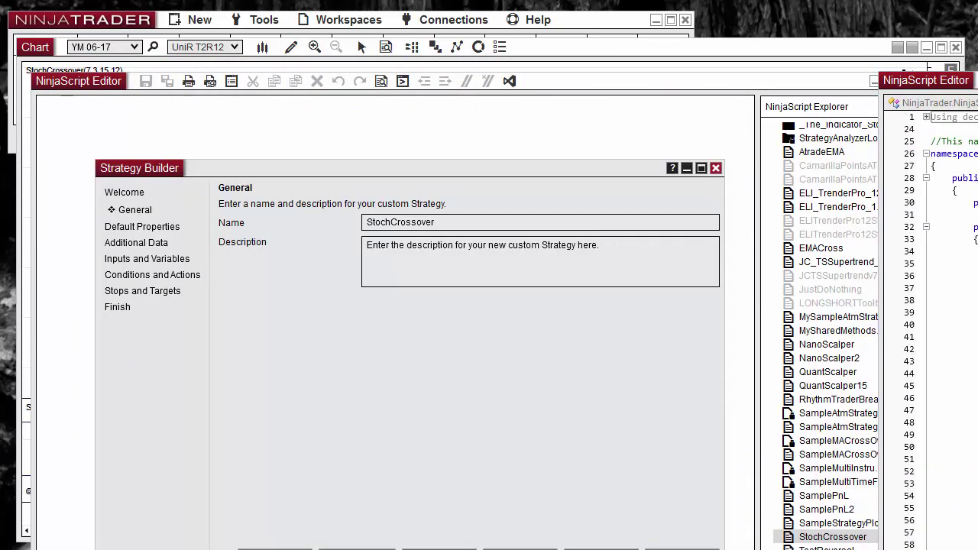
- Bring the empty NinjaScript Editor forward, collapse the Strategies folder and start a new indicator in the Indicators folder
left_click(744, 428)
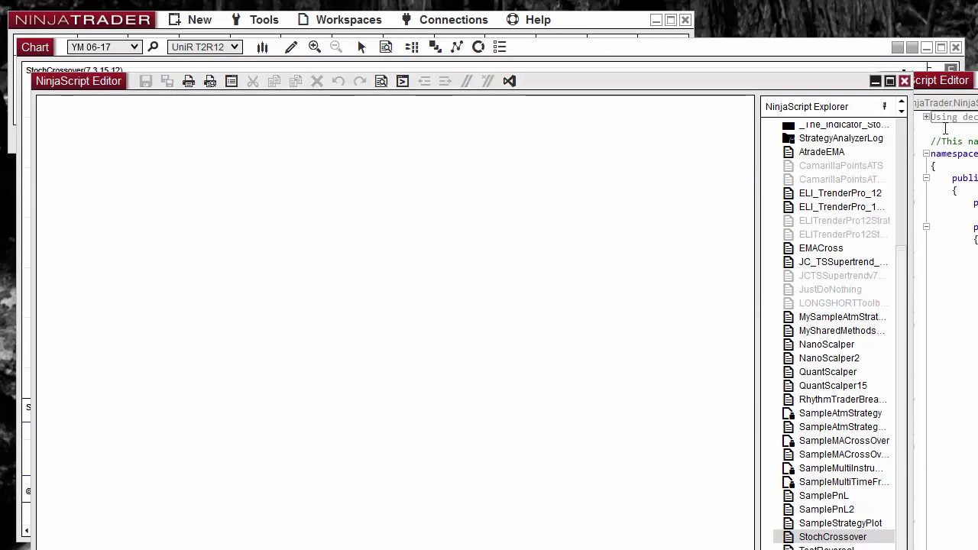
scroll(906, 267, "up", 4)
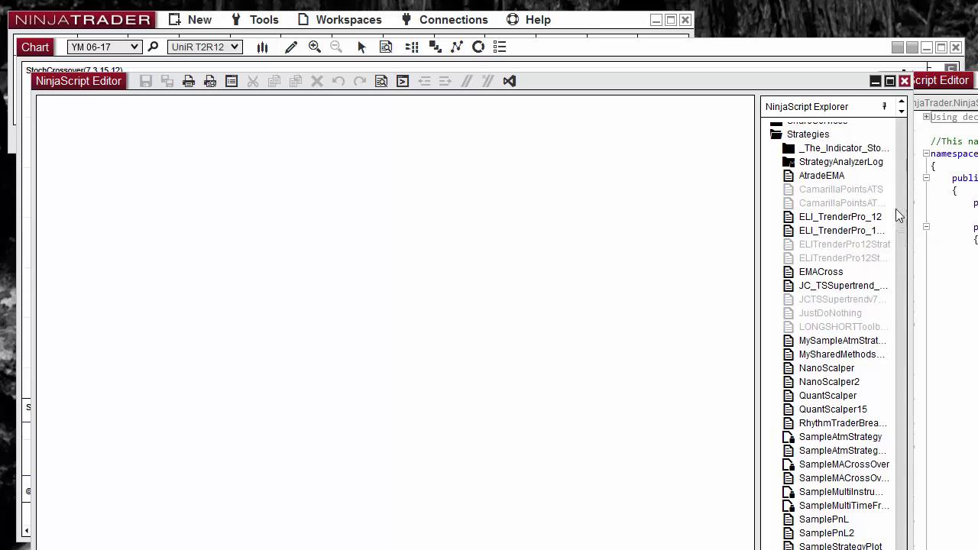
double_click(799, 285)
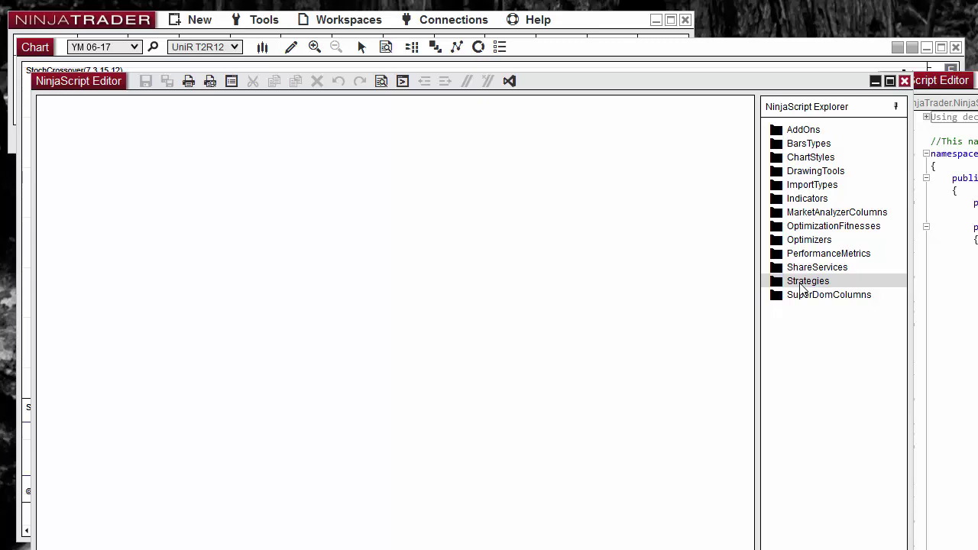
left_click(806, 201)
right_click(806, 201)
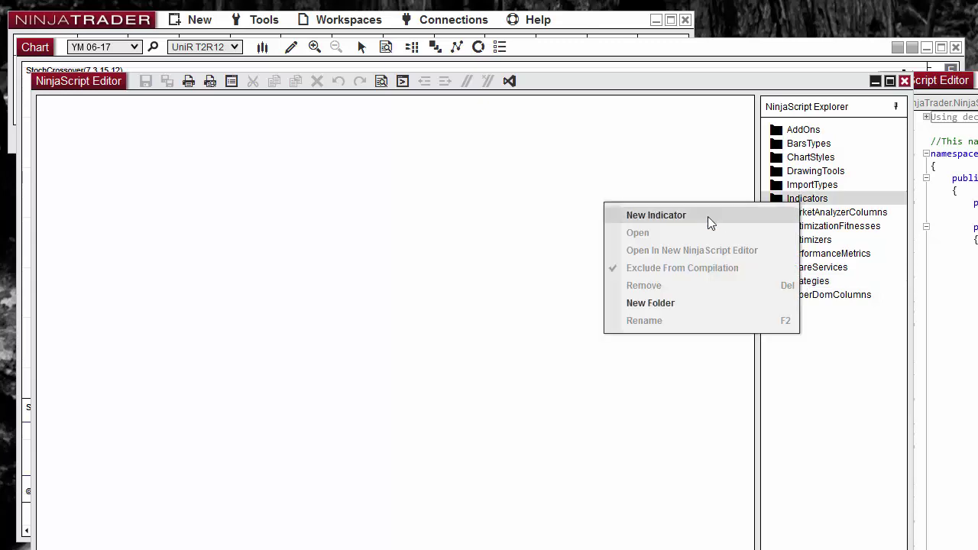
left_click(682, 217)
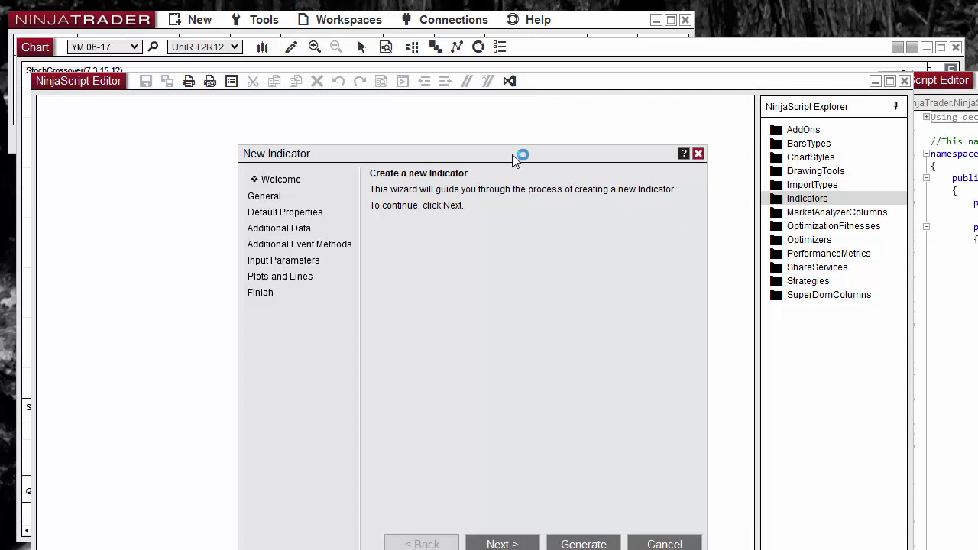
left_click_drag(513, 159, 402, 131)
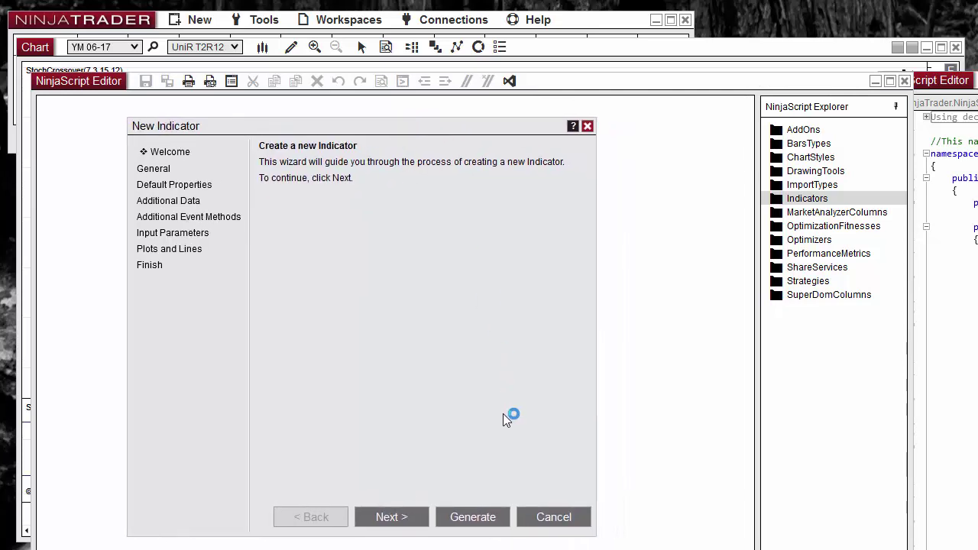
- Name the indicator StochCrossSignals and keep its default properties, without additional data series or event methods
left_click(399, 520)
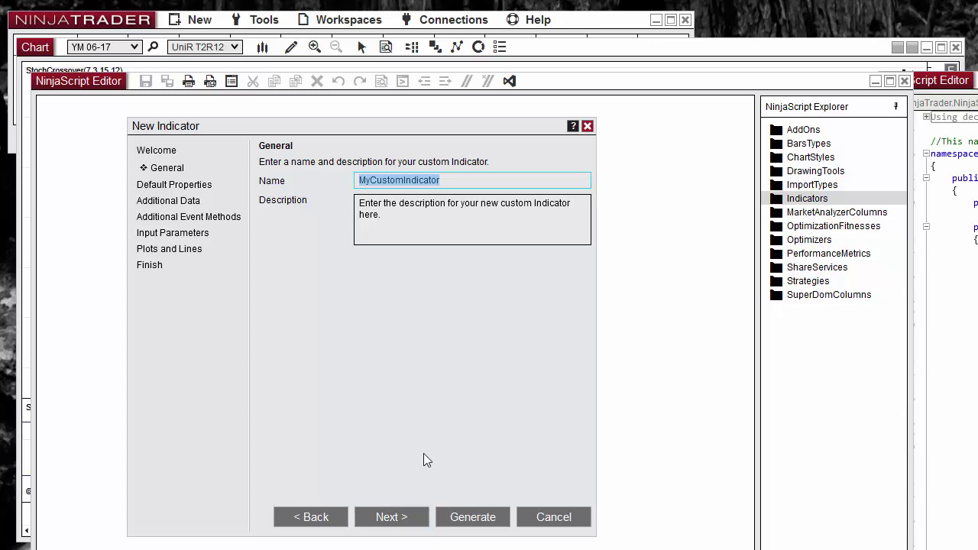
type("St")
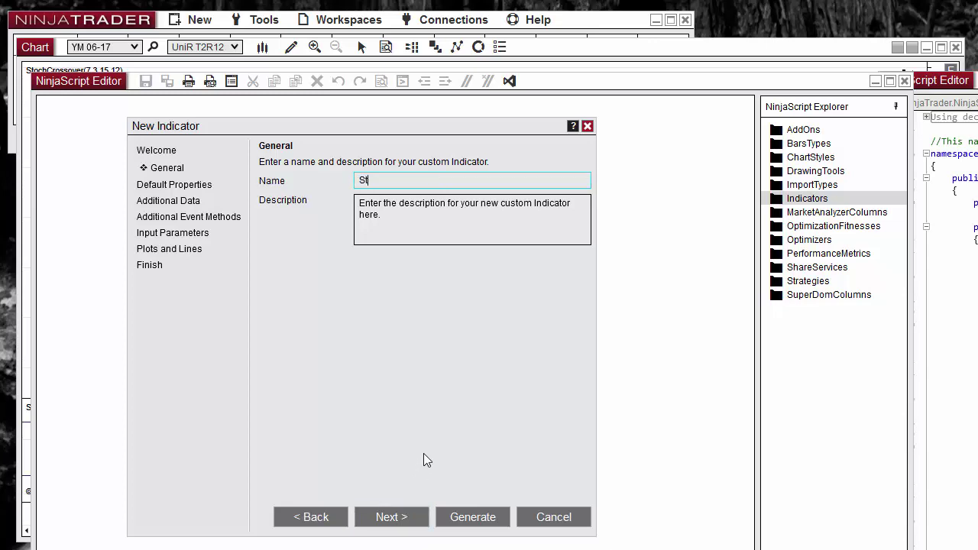
type("ochCrossSignals")
left_click(391, 518)
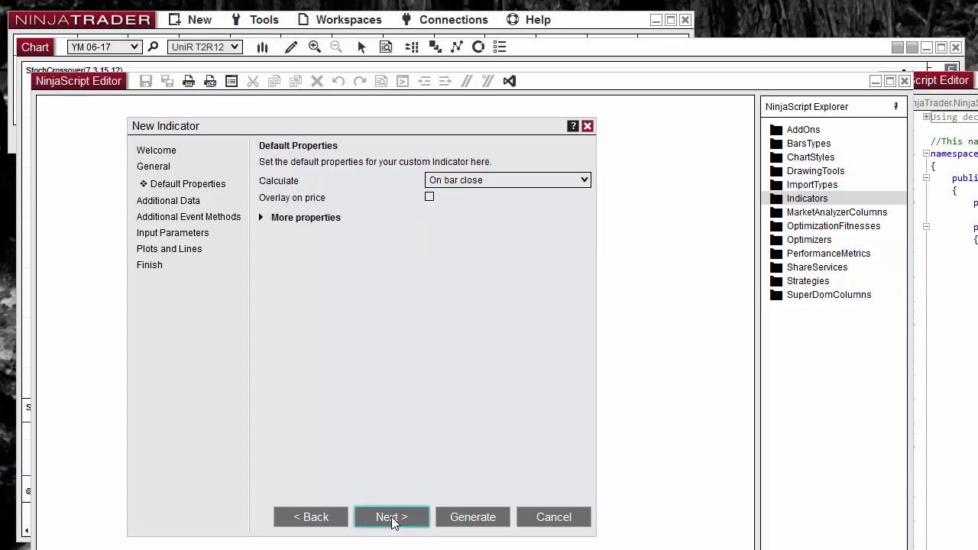
left_click(391, 517)
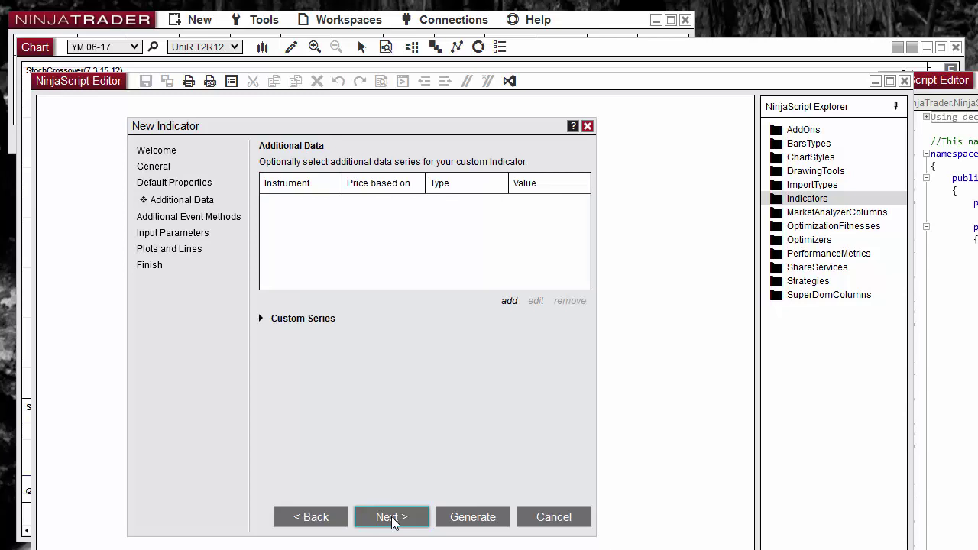
left_click(393, 518)
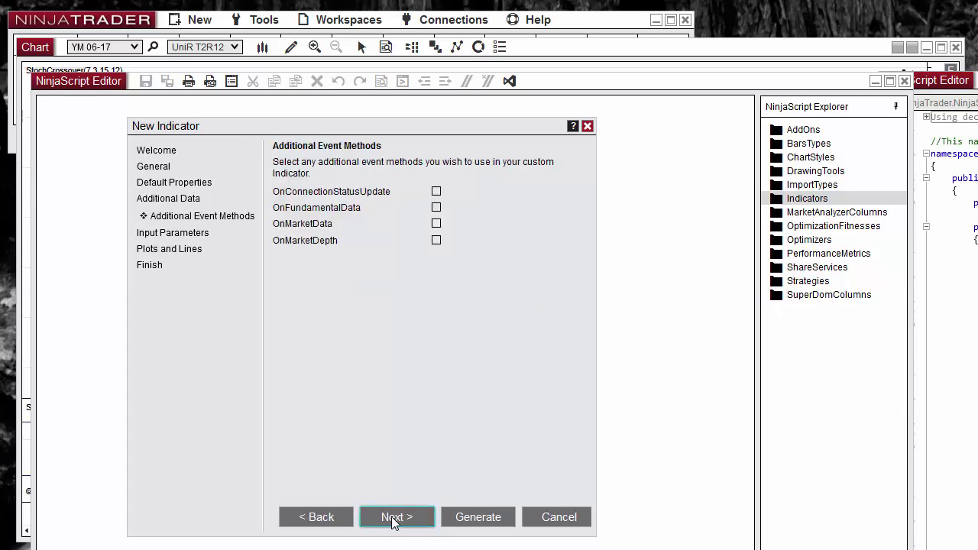
left_click(403, 518)
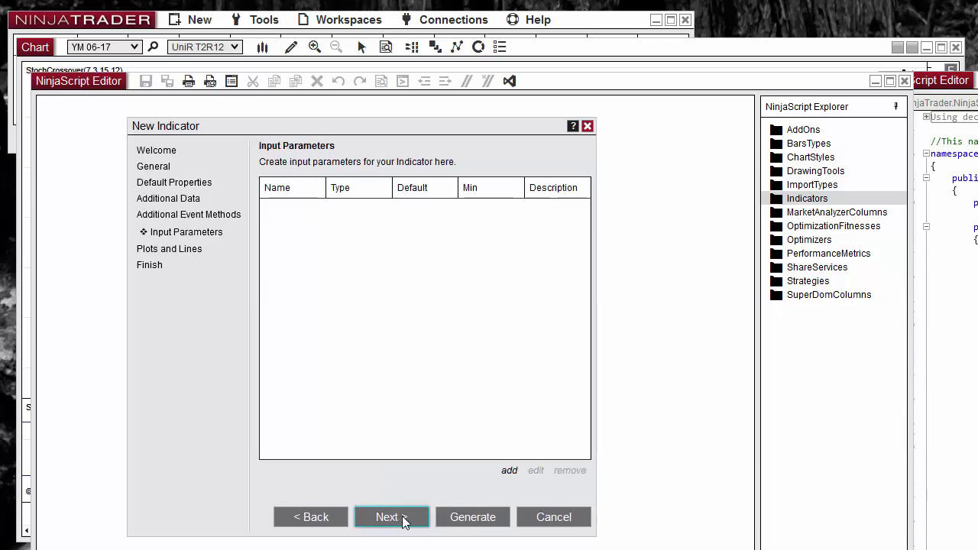
- Add an int input parameter named Period with a default of 7
left_click(508, 471)
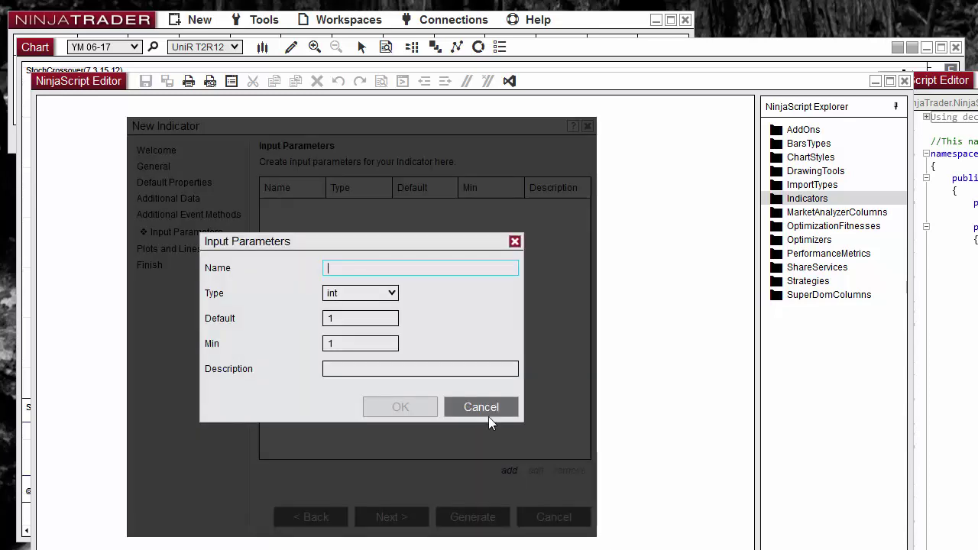
type("Period")
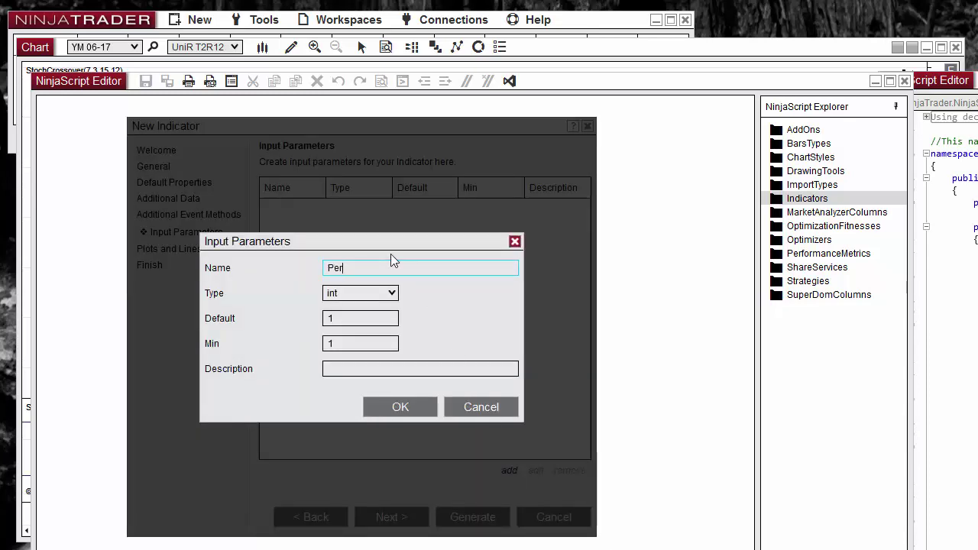
left_click(358, 321)
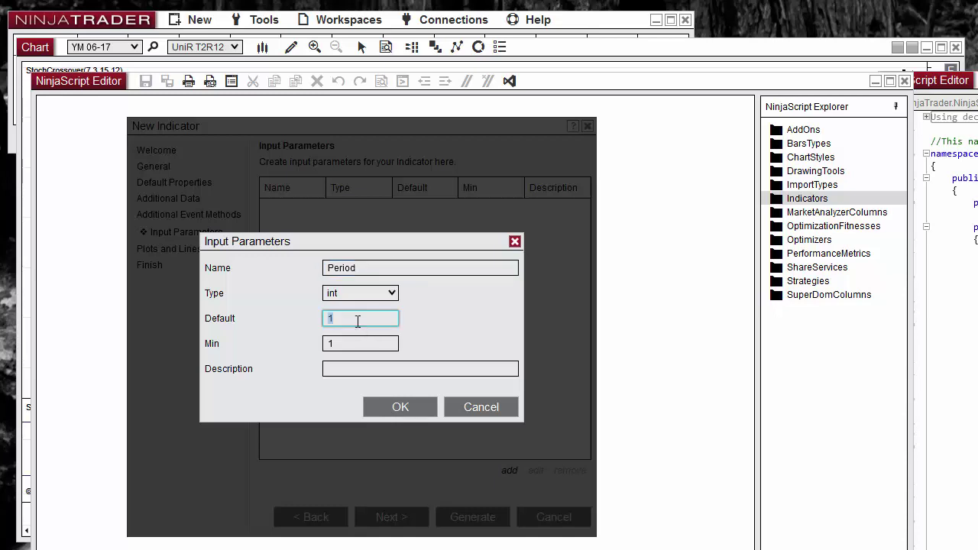
type("7")
left_click(391, 405)
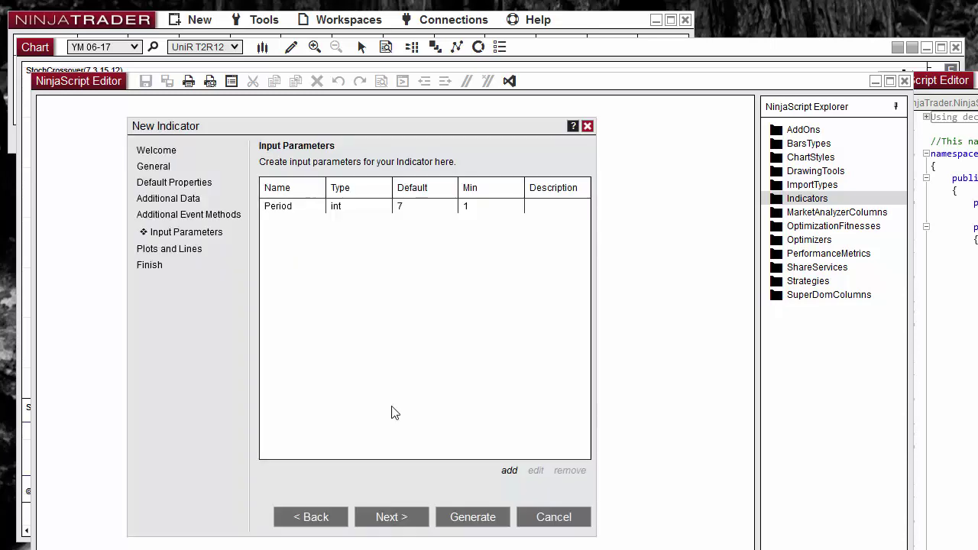
- Add an int input parameter named Smooth with a default of 3
left_click(509, 471)
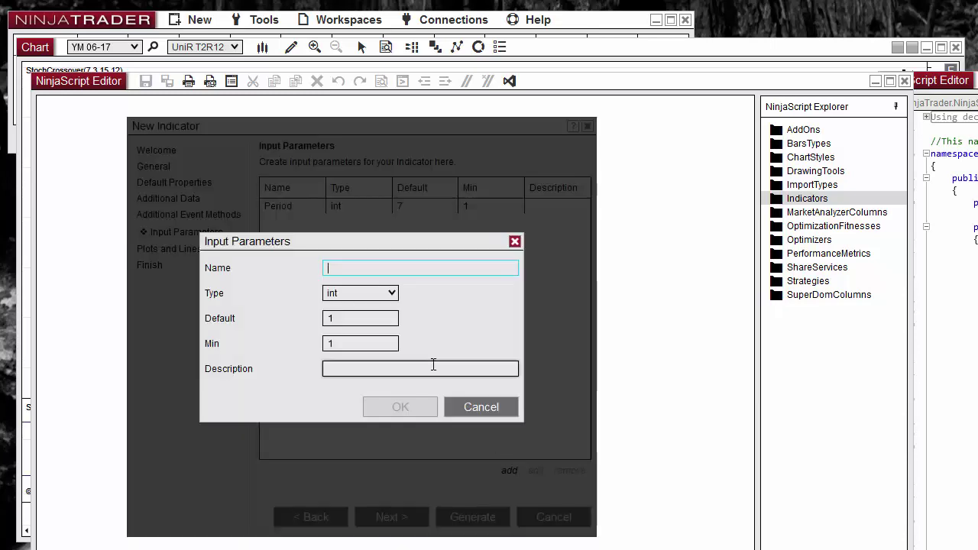
type("Smooth")
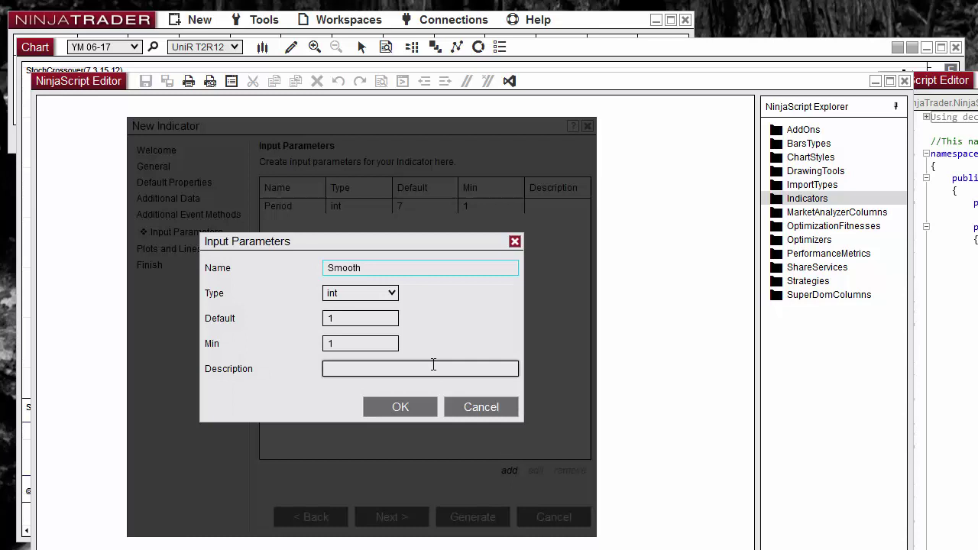
double_click(347, 321)
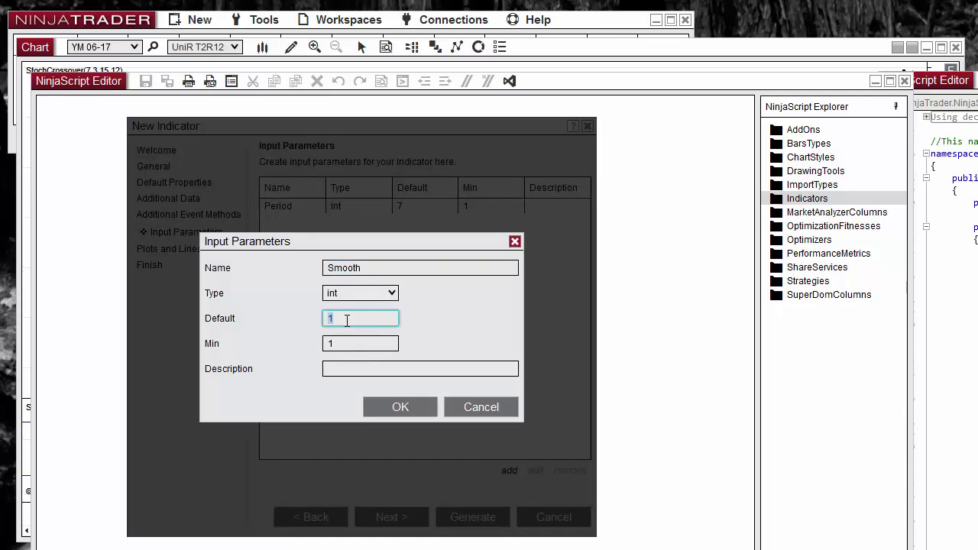
type("3")
left_click(410, 408)
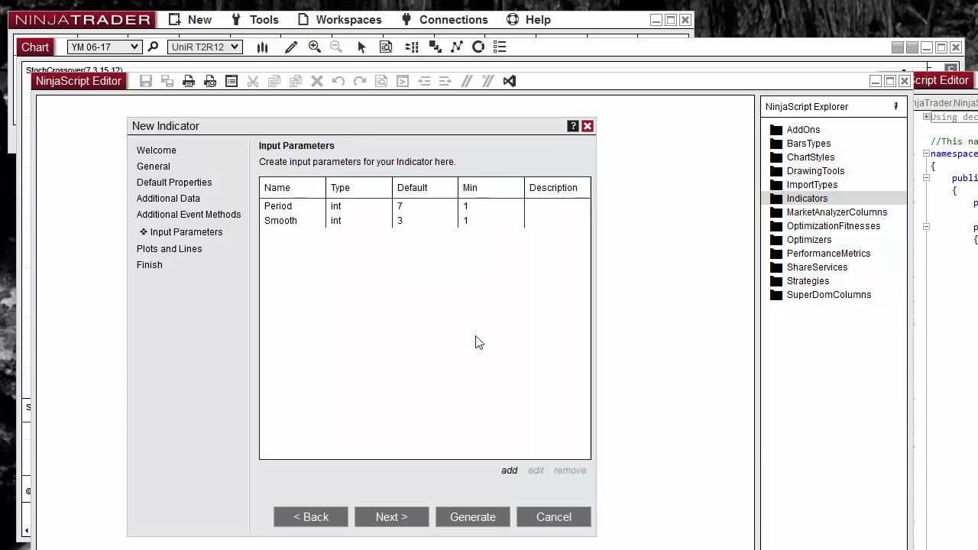
- Finish the indicator wizard without adding plots or lines and open the StochCrossSignals code
left_click(391, 517)
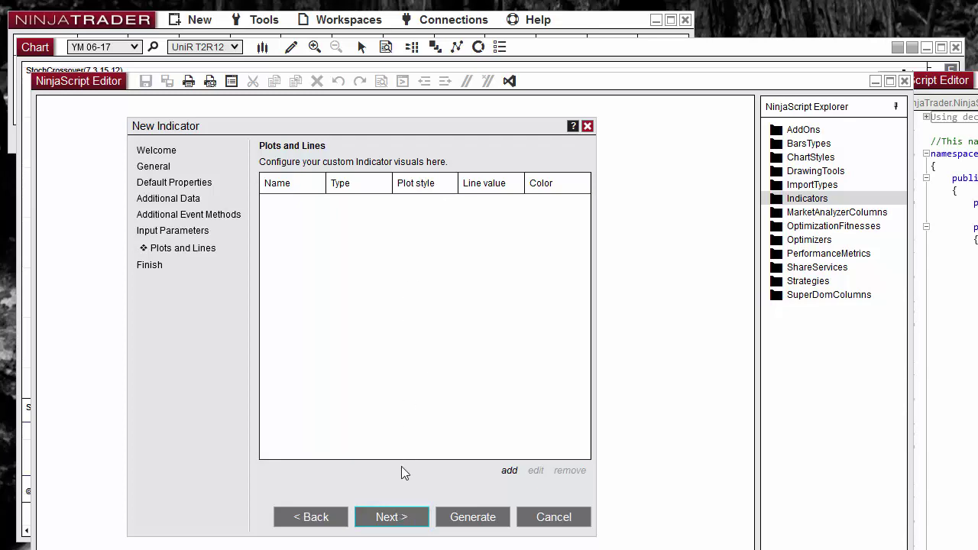
left_click(388, 524)
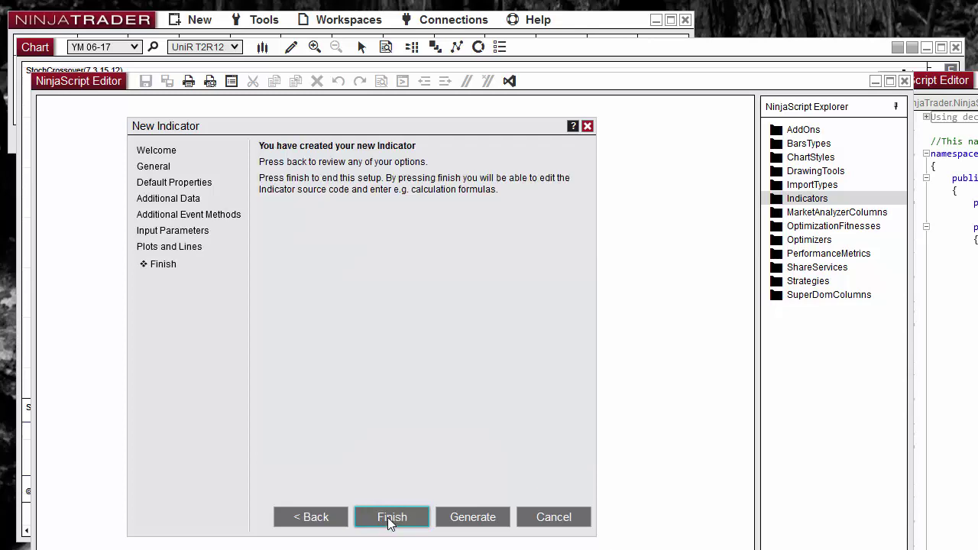
left_click(388, 524)
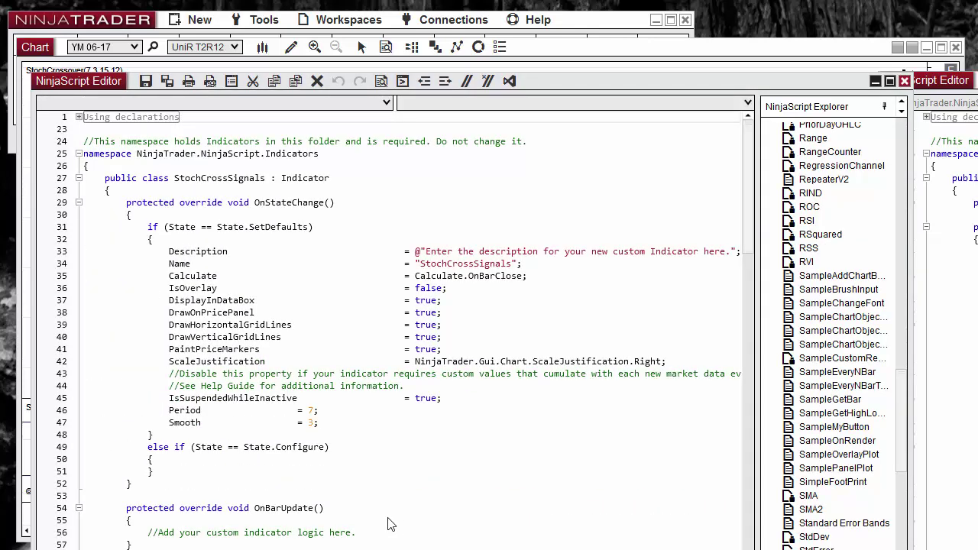
- Shrink the StochCrossSignals code window and place the StochCrossover code window beside it
left_click_drag(88, 81, 68, 17)
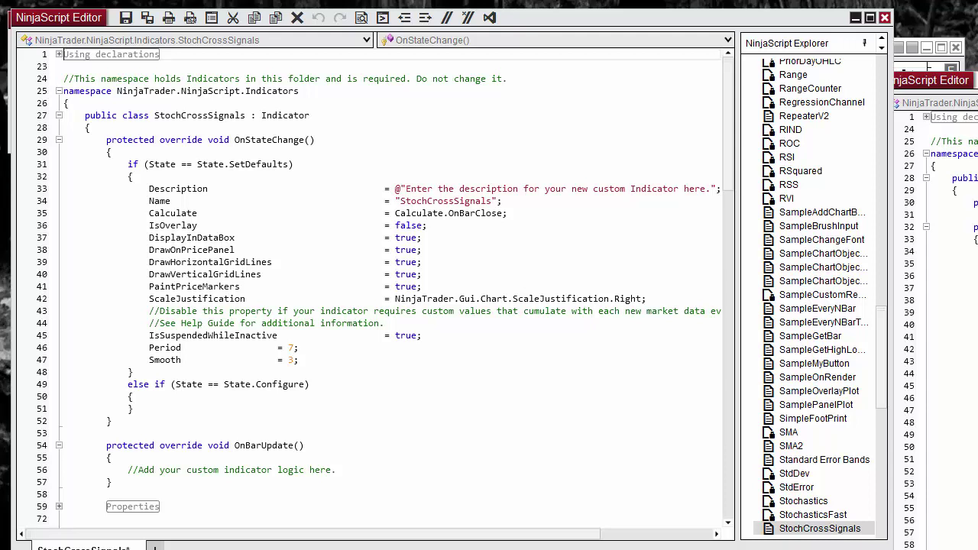
left_click_drag(401, 535, 406, 516)
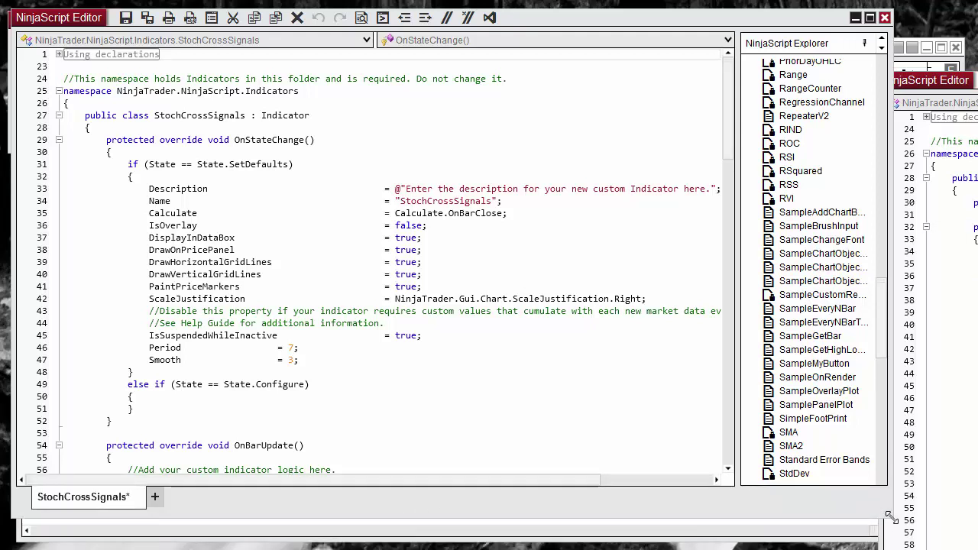
left_click_drag(891, 516, 590, 498)
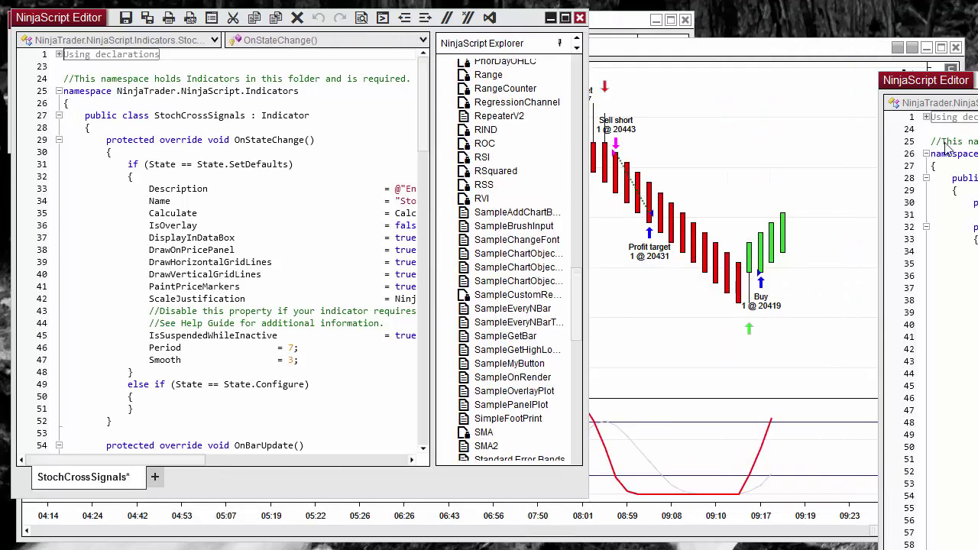
left_click_drag(929, 88, 601, 17)
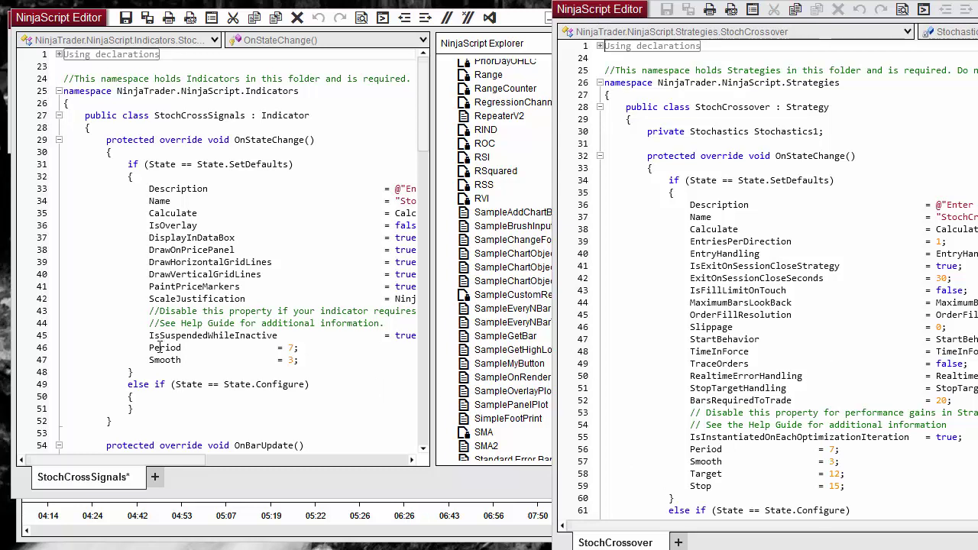
- Compare the Period and Smooth defaults in both scripts and examine the strategy's SetProfitTarget and SetStopLoss lines
left_click_drag(160, 347, 295, 360)
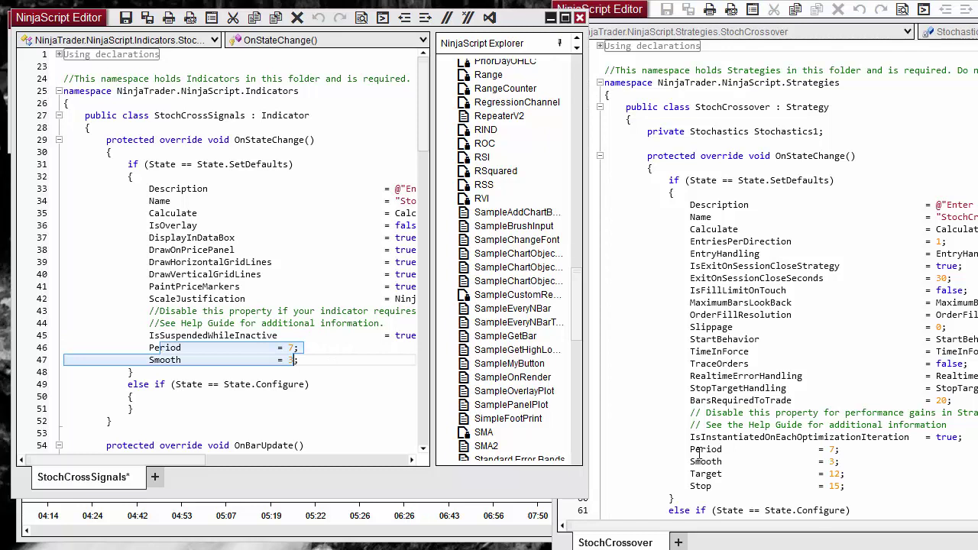
scroll(699, 453, "down", 2)
left_click_drag(698, 376, 846, 394)
scroll(799, 386, "down", 3)
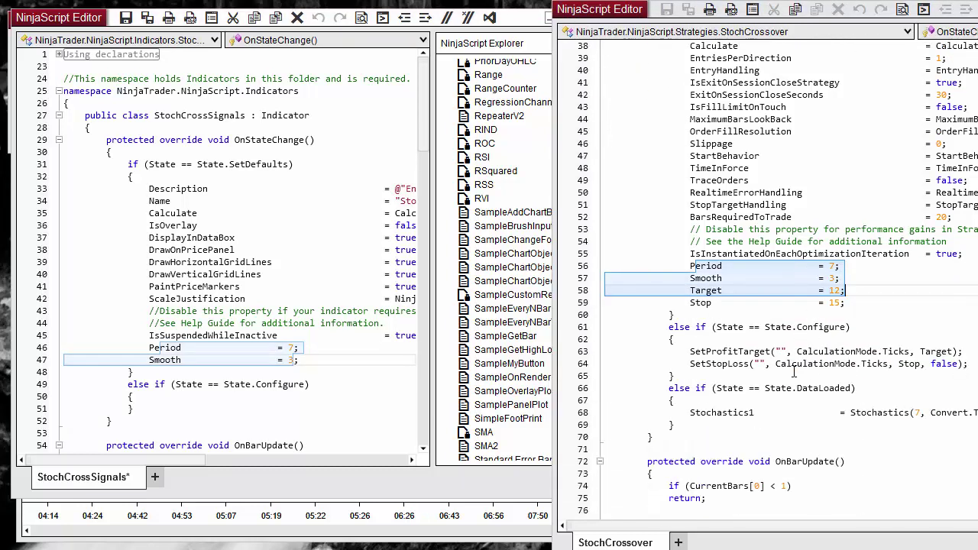
left_click_drag(696, 351, 816, 365)
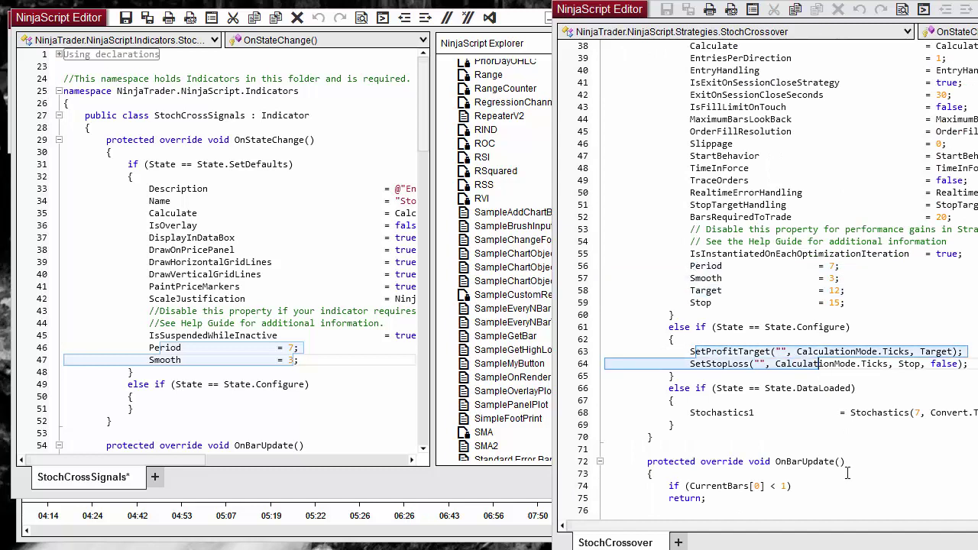
- Copy the strategy's State.DataLoaded block with the Stochastics1 assignment into StochCrossSignals directly after its State.Configure block
scroll(827, 450, "down", 2)
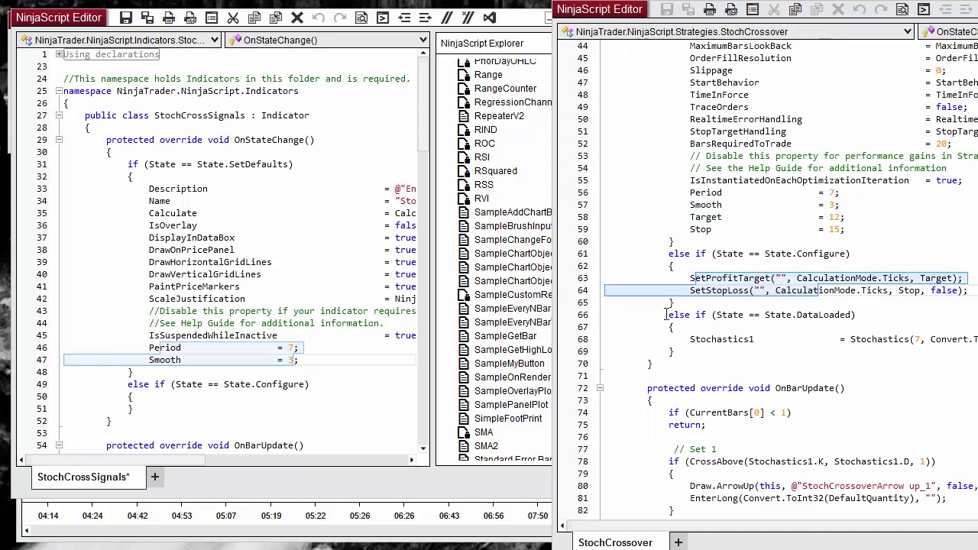
left_click_drag(670, 314, 674, 351)
key("ctrl+c")
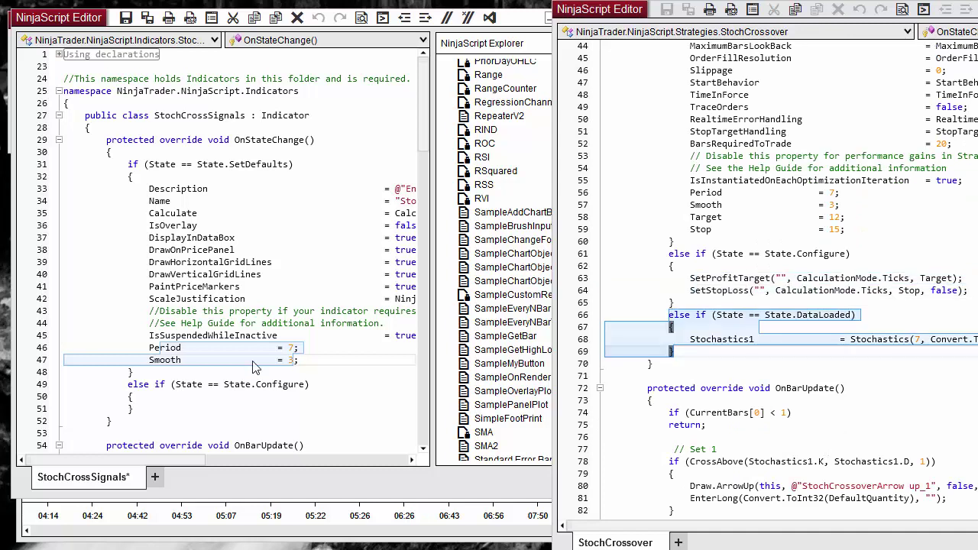
scroll(254, 367, "down", 1)
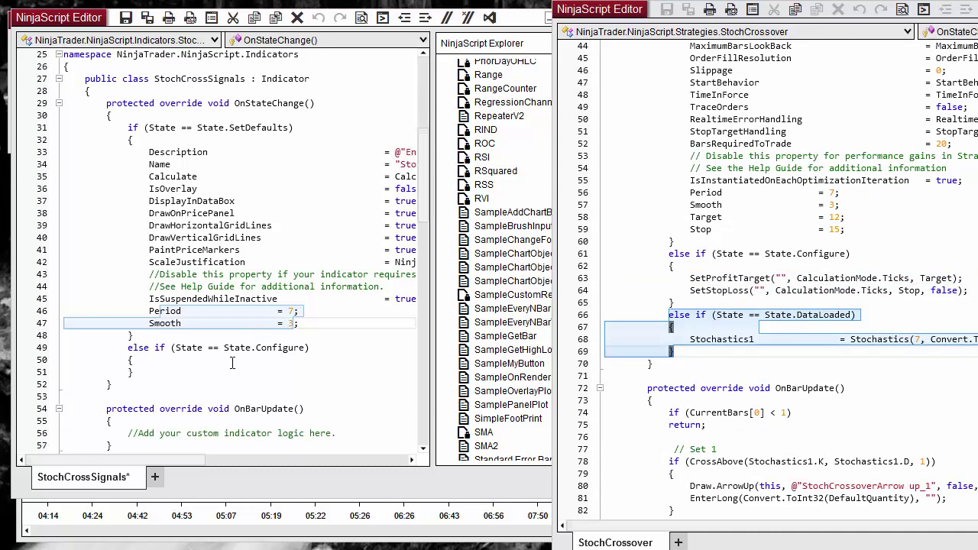
left_click(138, 372)
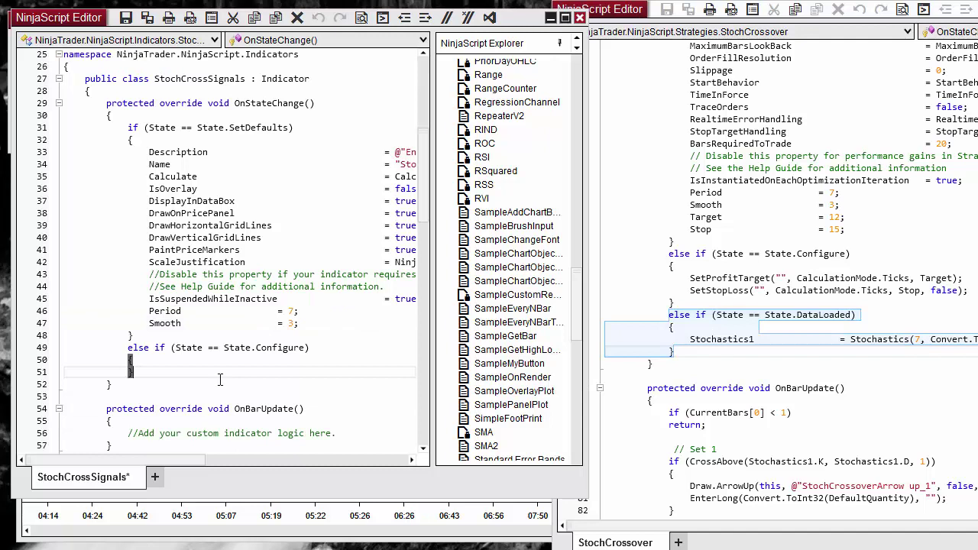
key("Return")
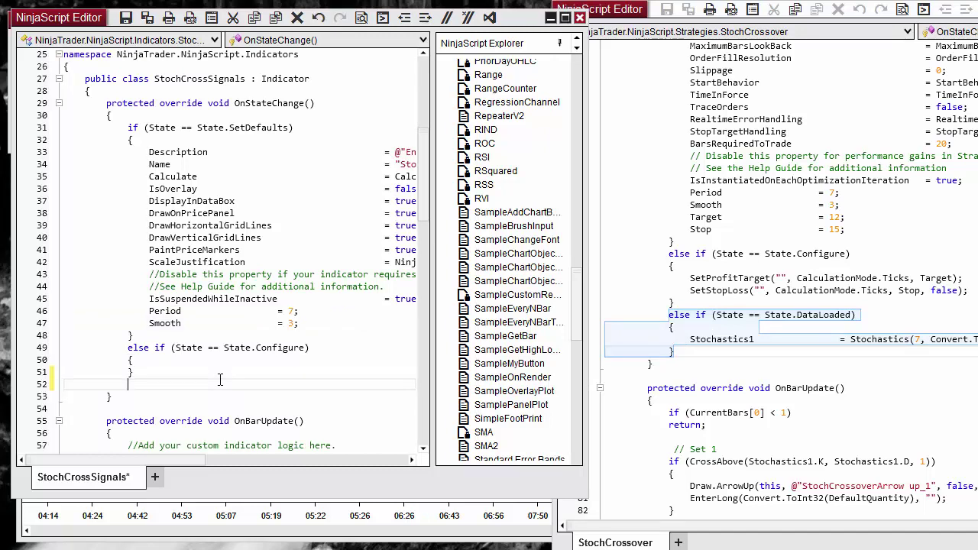
key("ctrl+v")
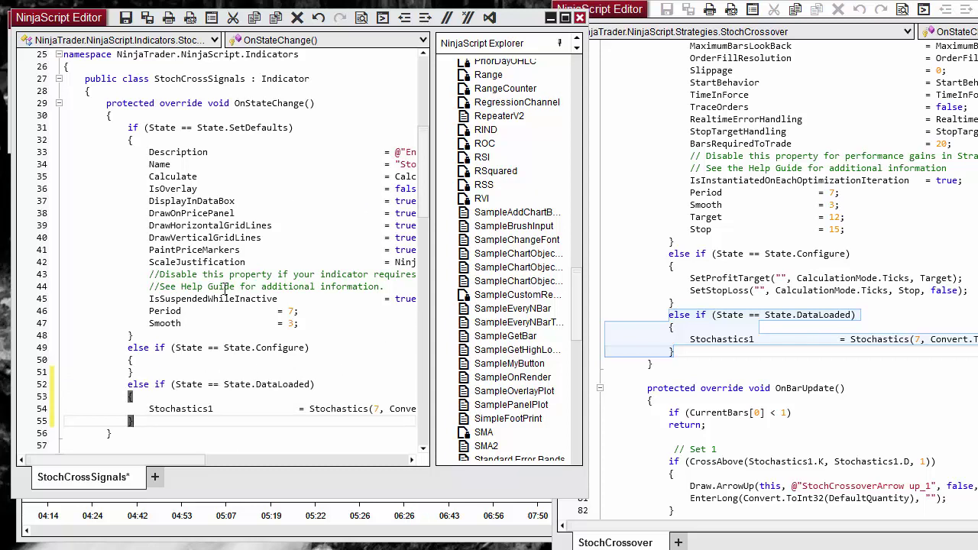
- Copy the strategy's OnBarUpdate logic, from the CurrentBars check through Set 2, into the indicator's OnBarUpdate below the custom logic comment
scroll(225, 290, "down", 5)
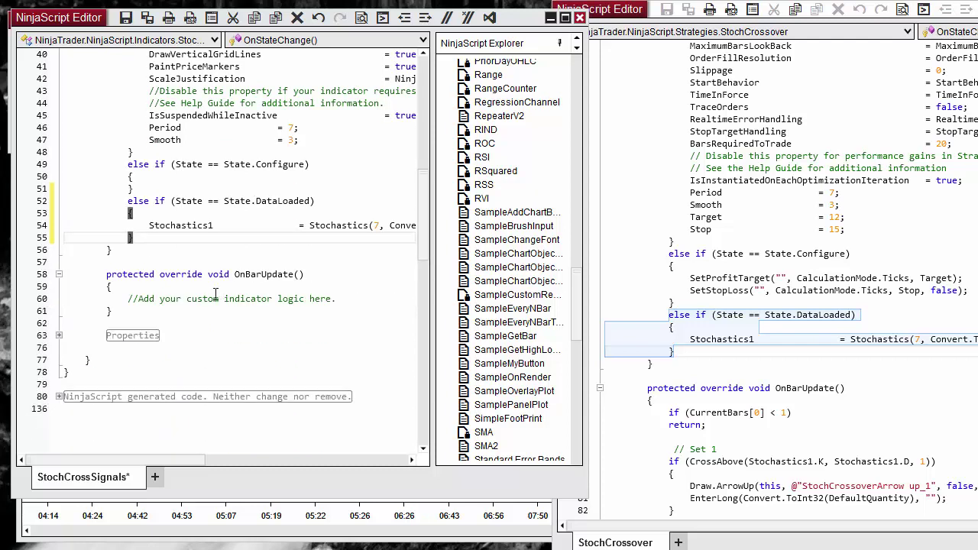
scroll(934, 307, "down", 3)
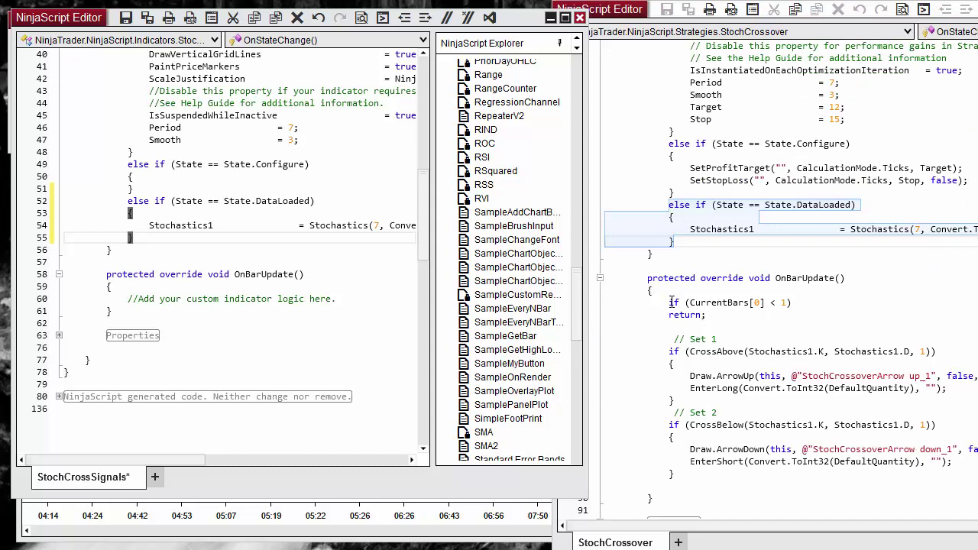
left_click_drag(667, 303, 685, 477)
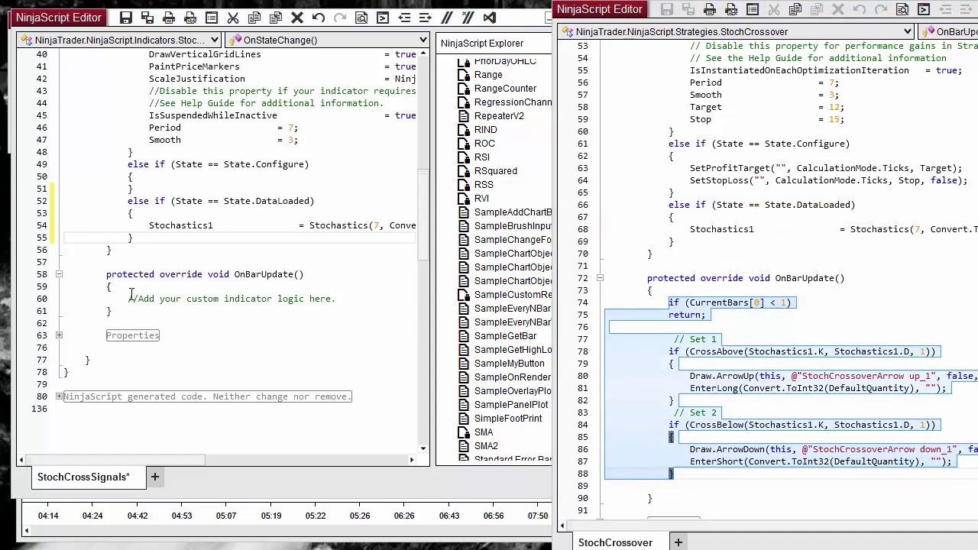
left_click(345, 300)
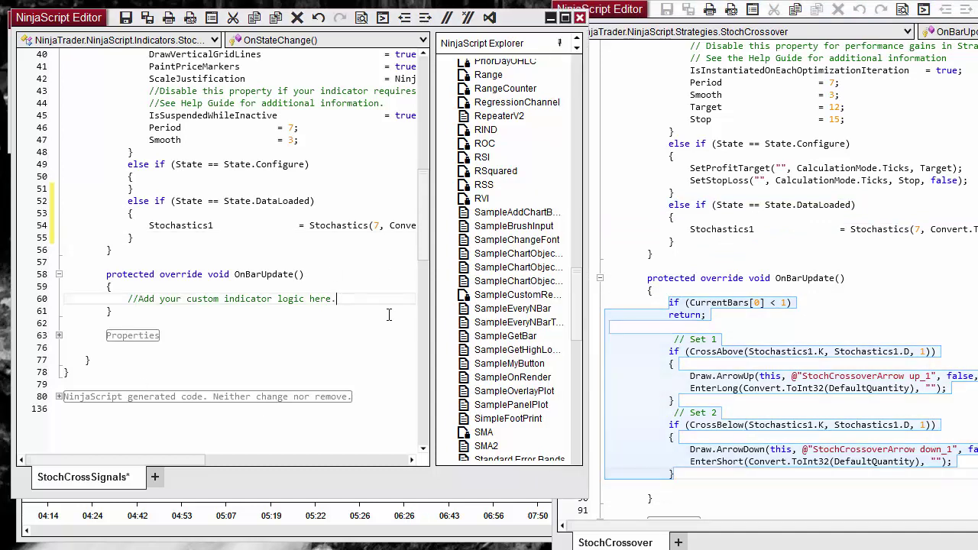
key("Return")
key("ctrl+v")
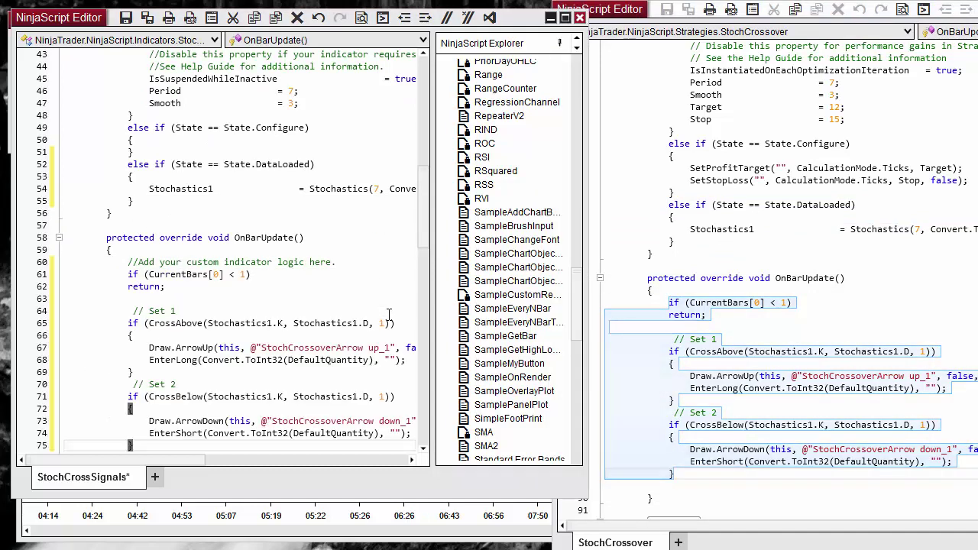
- Comment out the EnterLong and EnterShort lines in the indicator's OnBarUpdate and compile StochCrossSignals
scroll(183, 308, "down", 1)
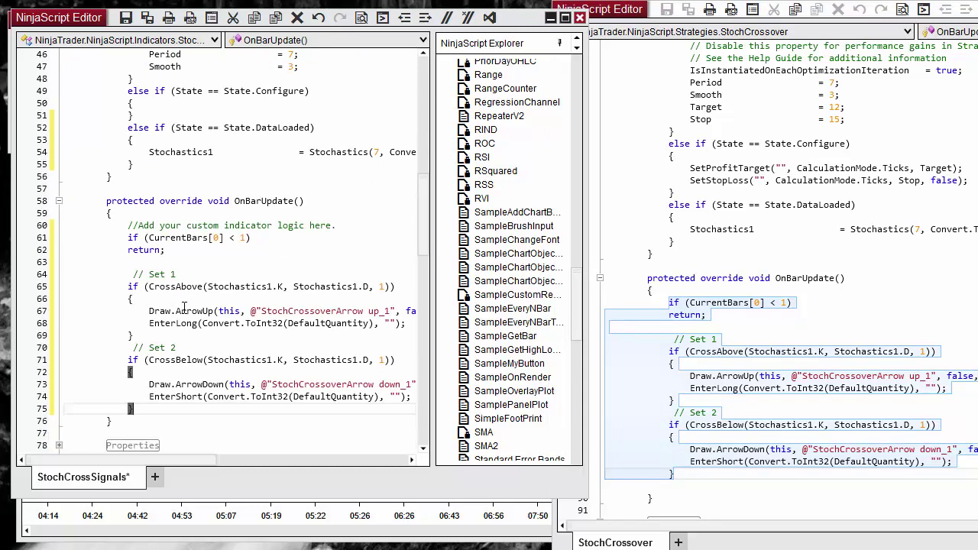
scroll(183, 308, "down", 1)
left_click(153, 285)
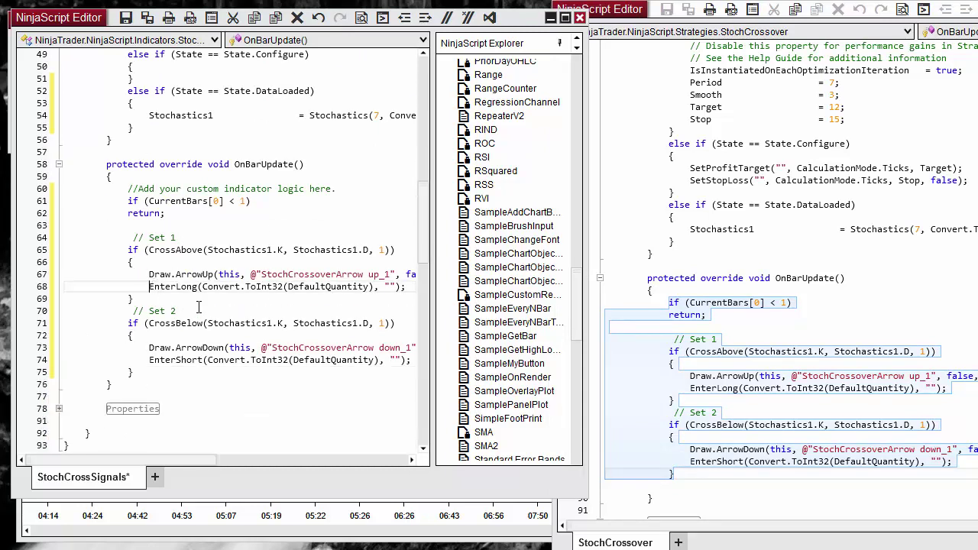
type("//")
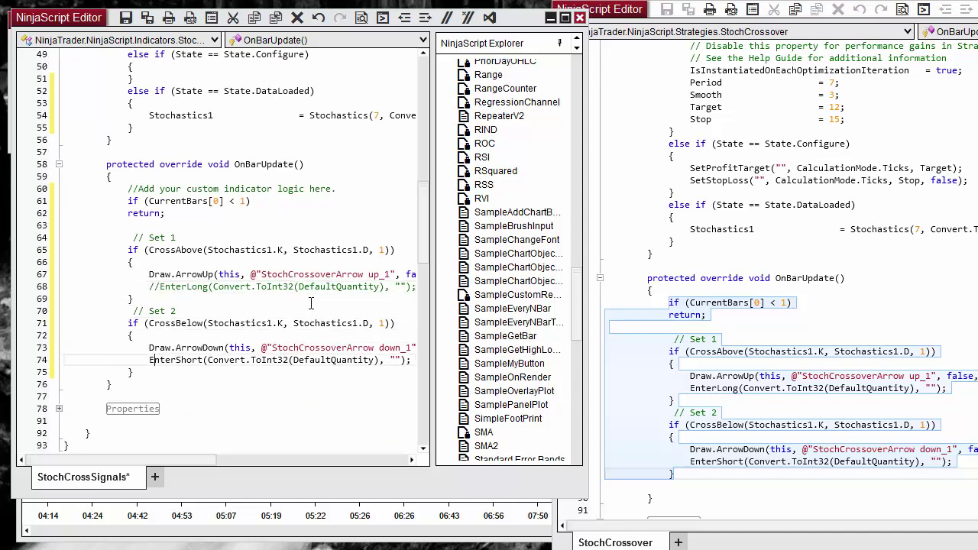
type("//")
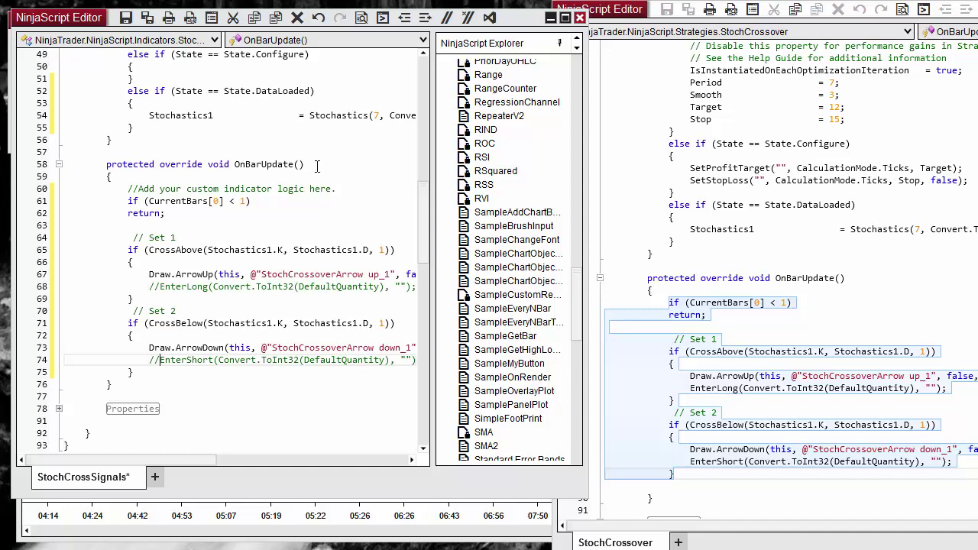
left_click(384, 18)
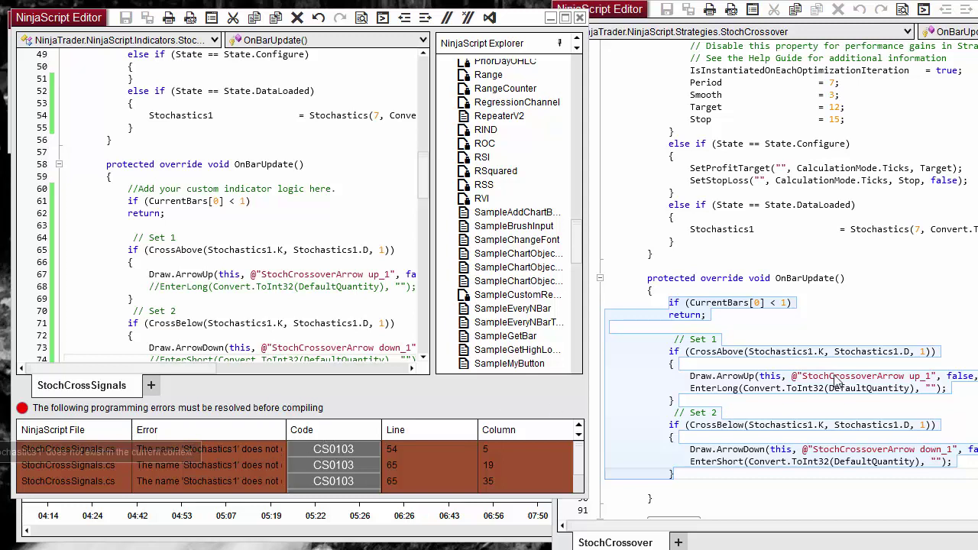
- Copy the declaration "private Stochastics Stochastics1;" from the strategy to the start of the StochCrossSignals class and recompile the indicator
scroll(787, 279, "up", 10)
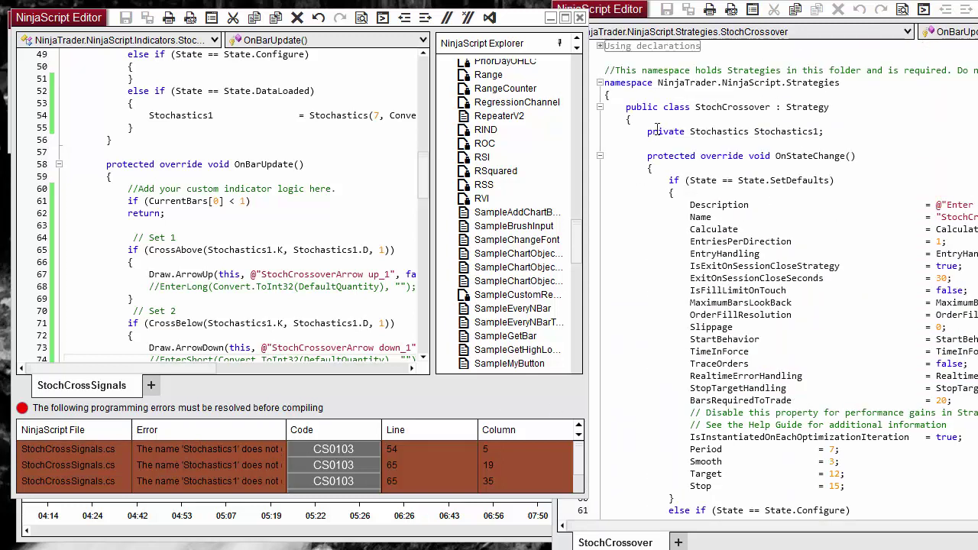
left_click_drag(648, 132, 835, 130)
key("ctrl+c")
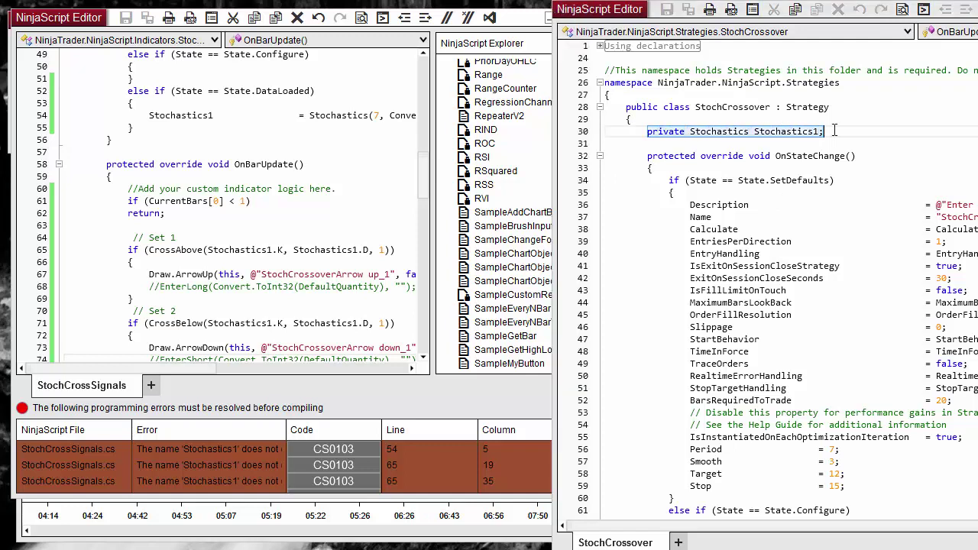
right_click(661, 133)
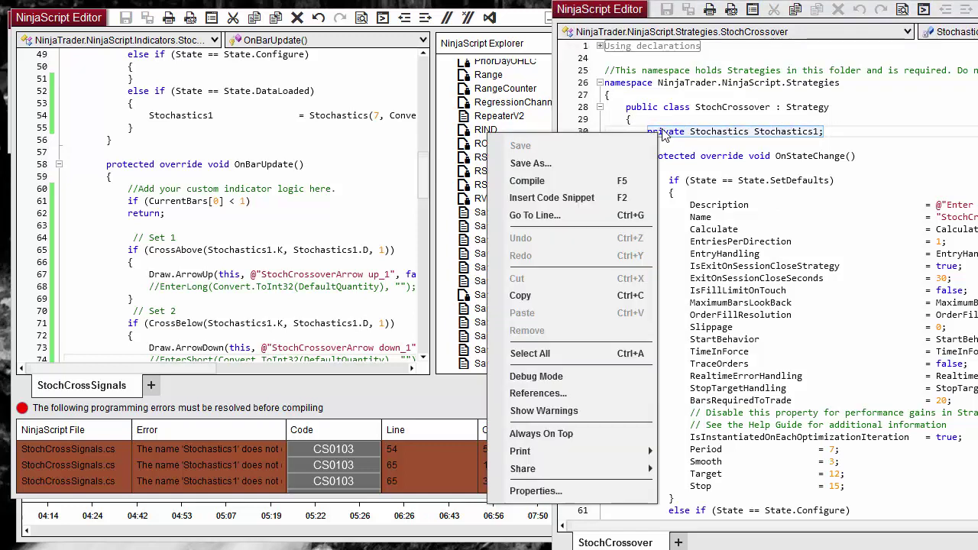
left_click(558, 290)
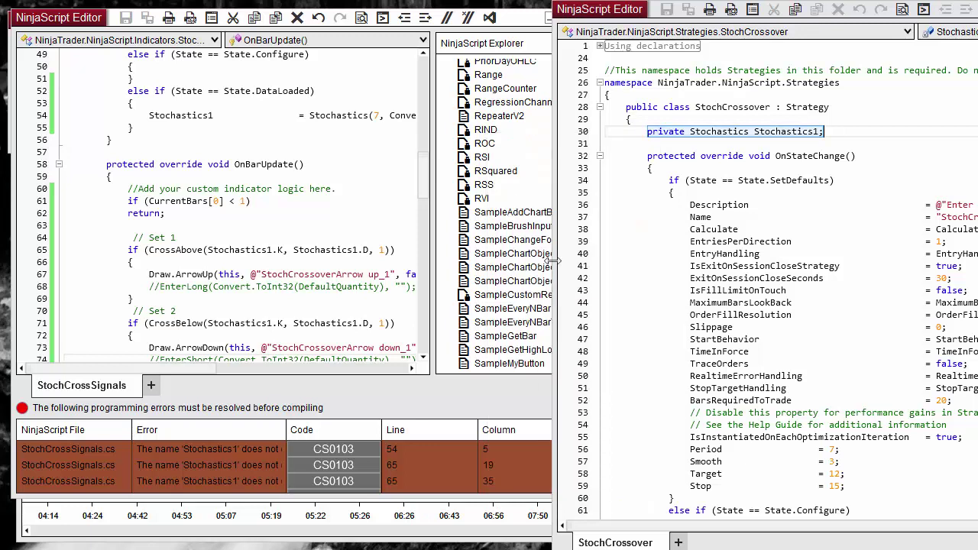
left_click_drag(424, 177, 436, 133)
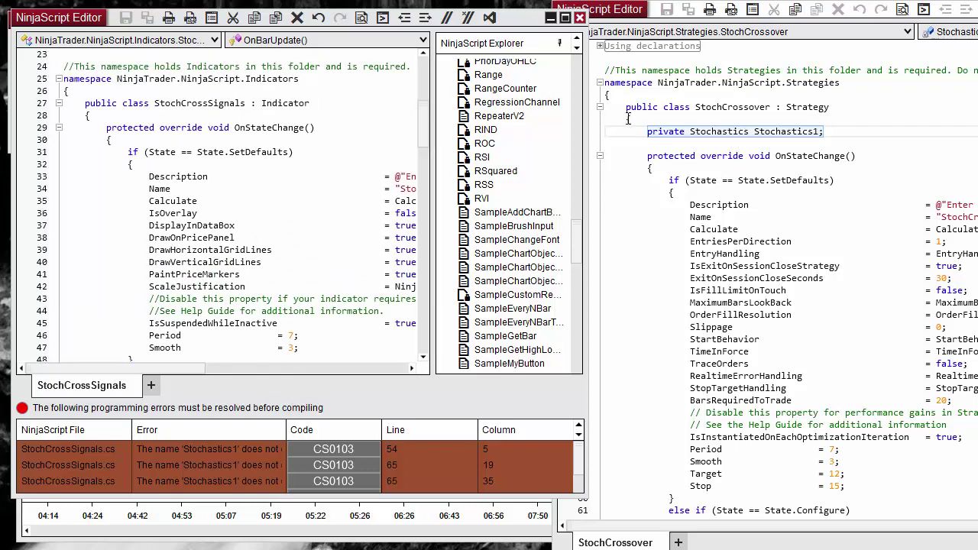
left_click(93, 116)
key("Return")
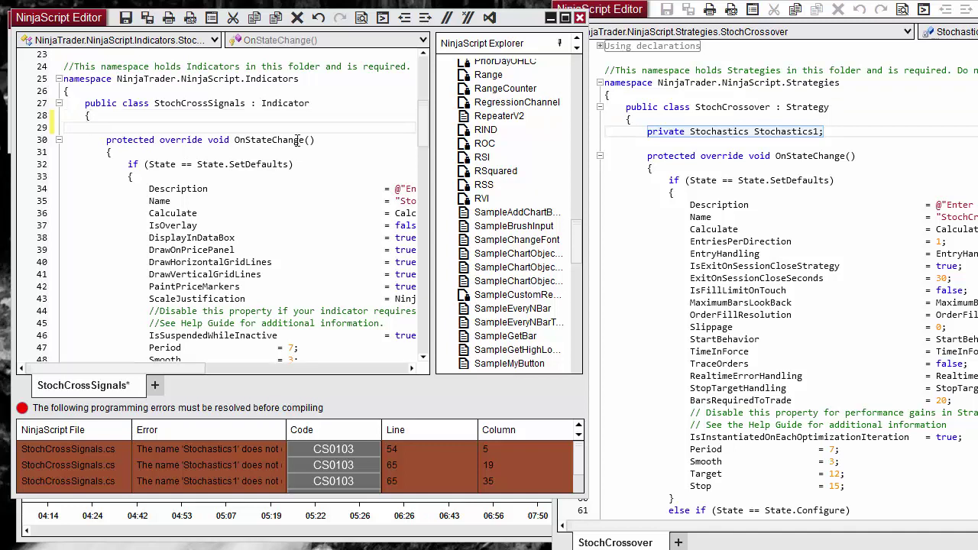
right_click(114, 126)
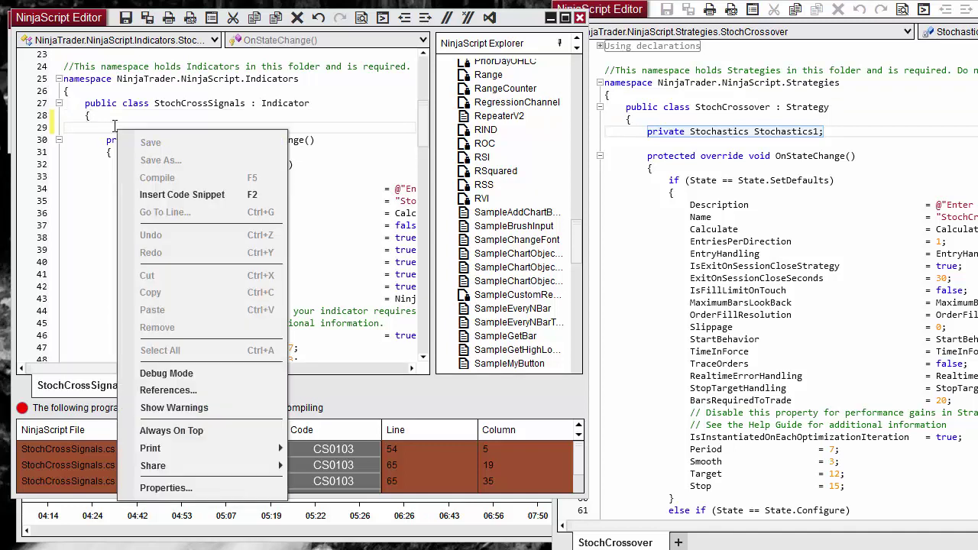
left_click(173, 311)
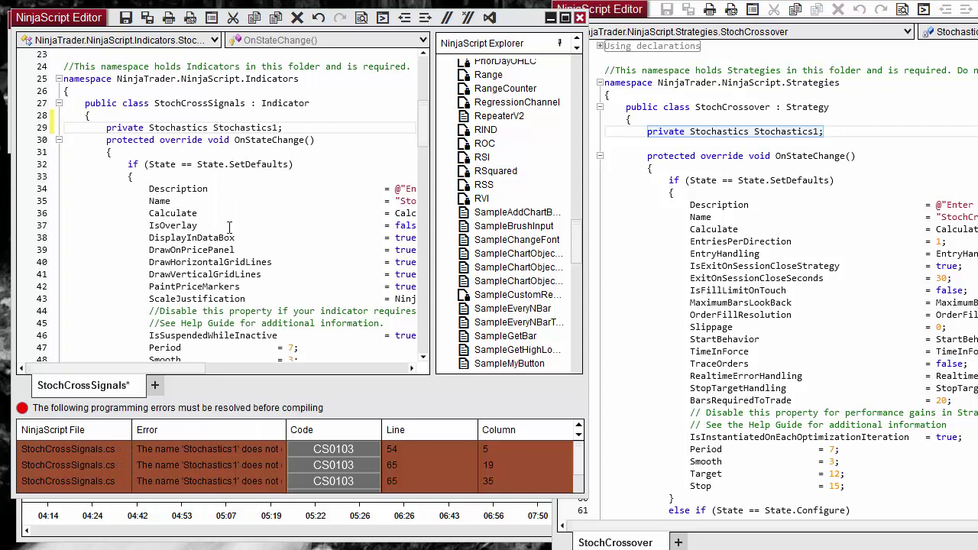
key("Return")
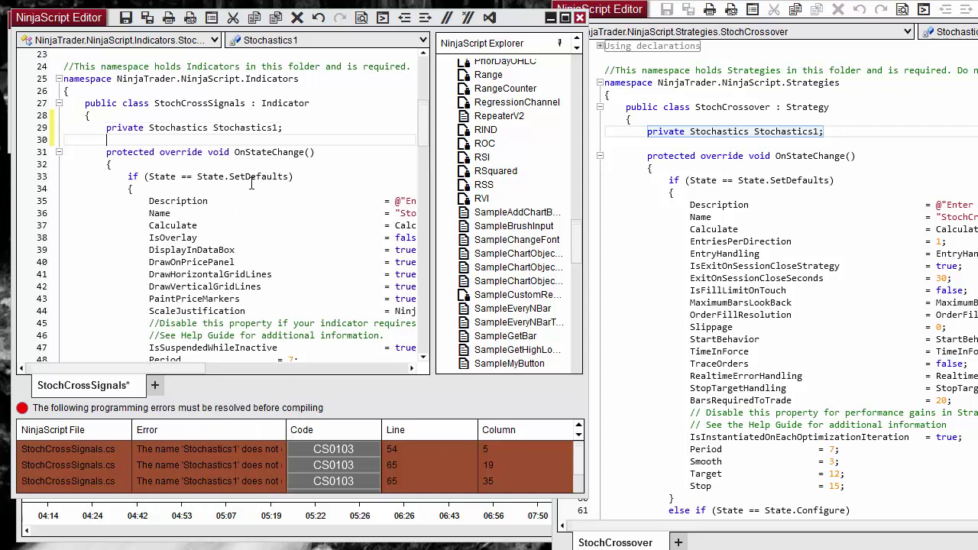
left_click(382, 19)
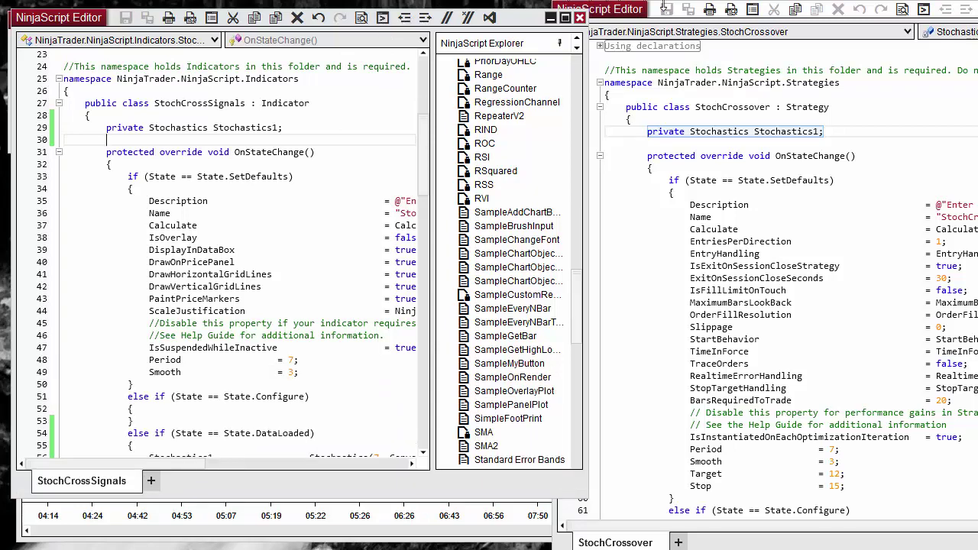
- Move both code windows out of the way and disable the StochCrossover strategy running on the YM 06-17 chart
left_click(682, 51)
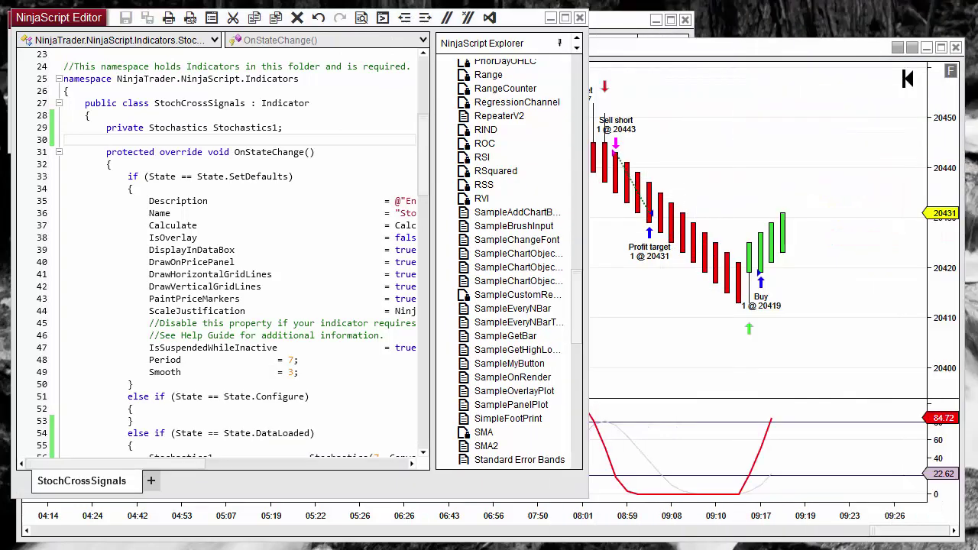
left_click_drag(55, 19, 55, 431)
left_click(151, 543)
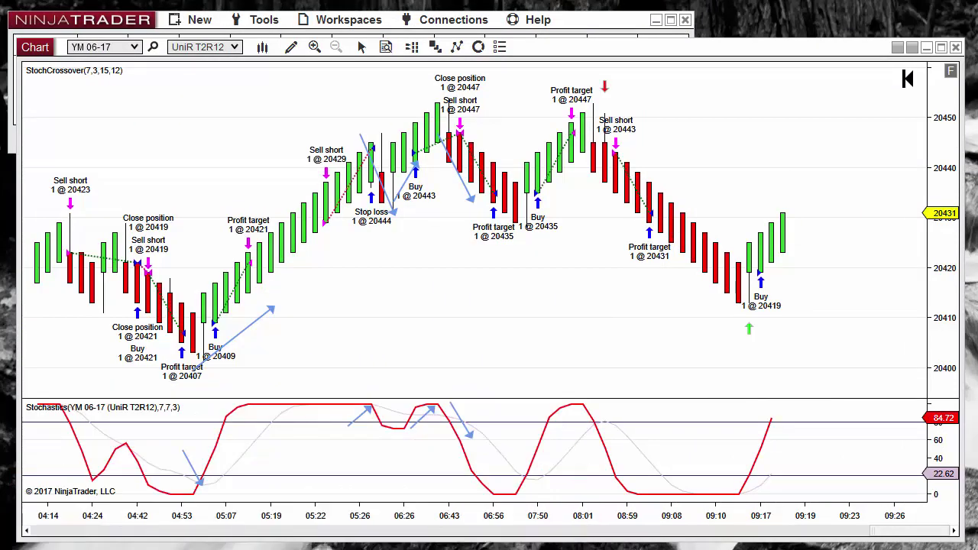
right_click(226, 156)
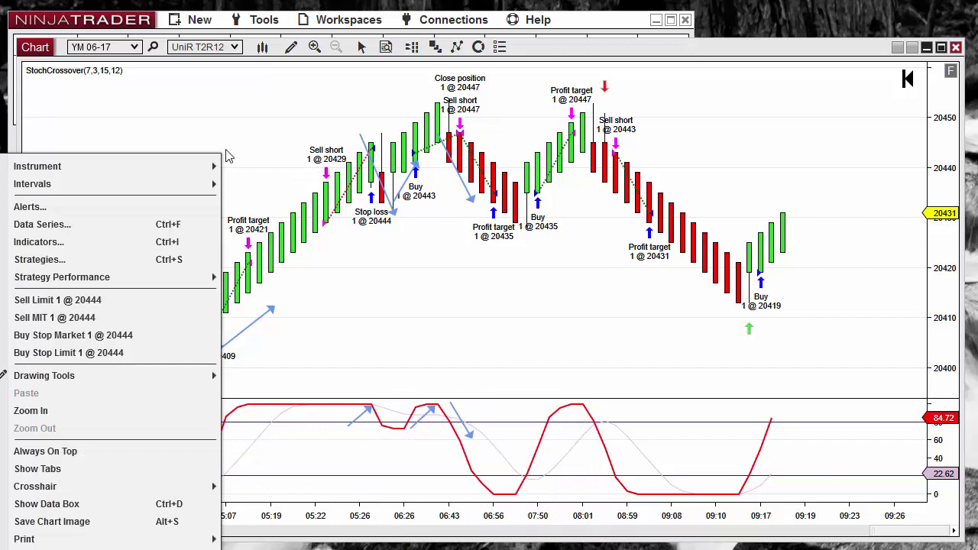
left_click(229, 137)
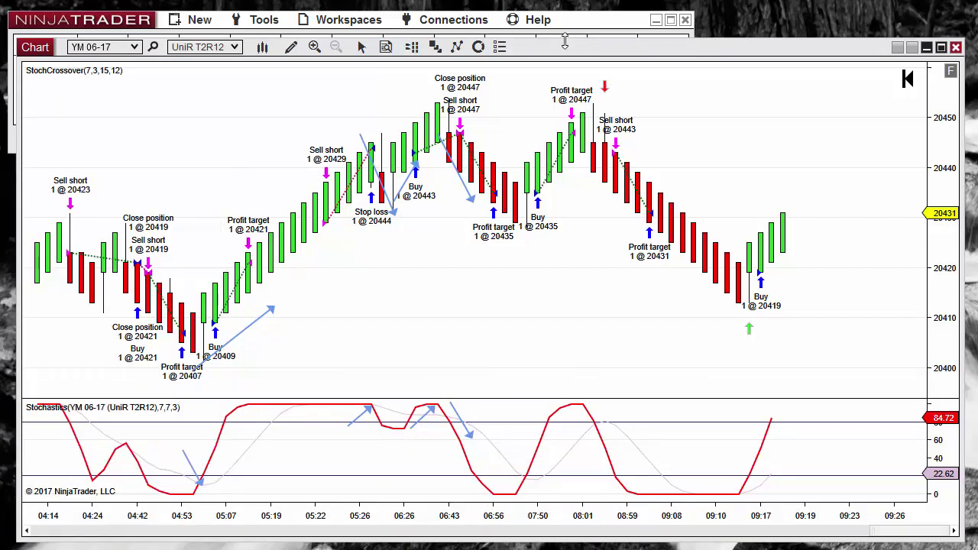
left_click(569, 23)
left_click(647, 63)
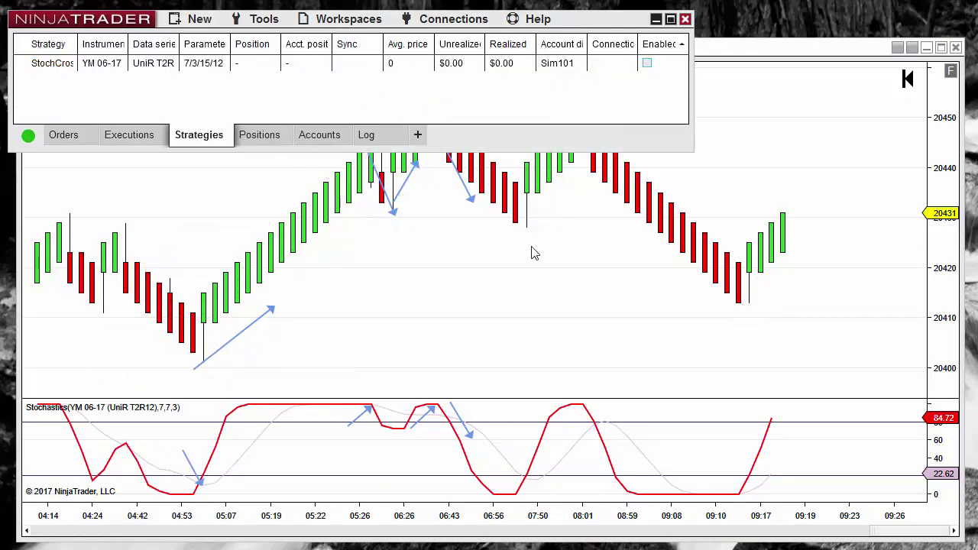
- Open the YM 06-17 chart's indicator settings and add StochCrossSignals to the configured indicators
left_click(461, 243)
right_click(188, 170)
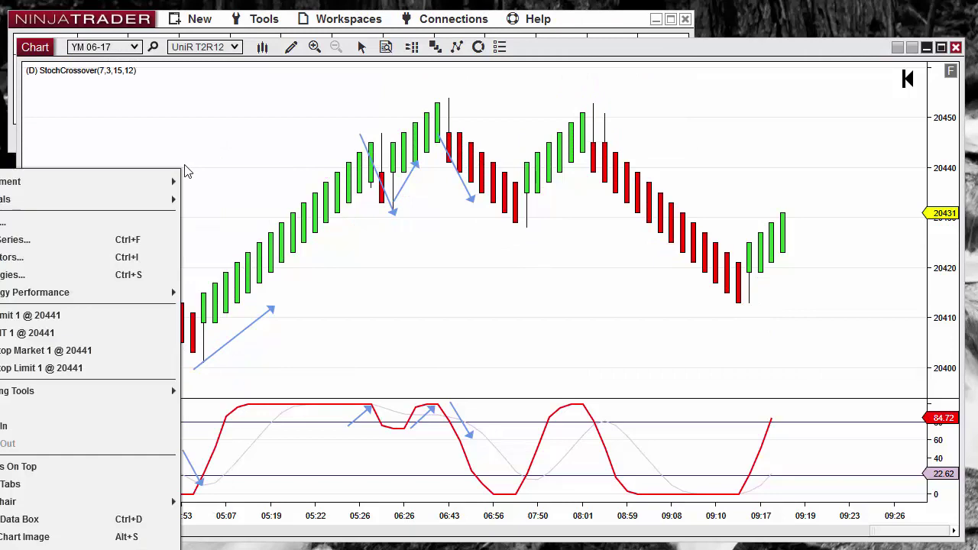
left_click(98, 264)
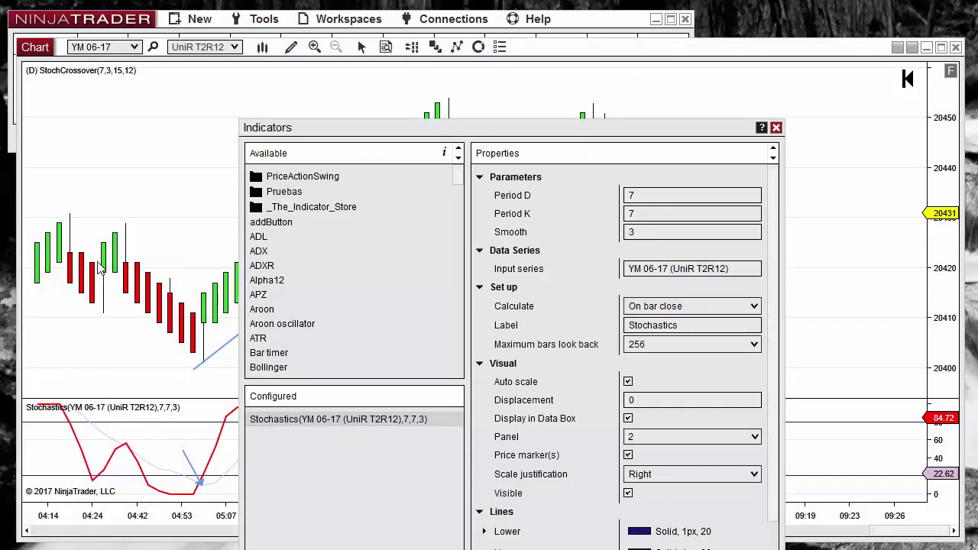
left_click_drag(321, 124, 213, 46)
scroll(247, 175, "down", 15)
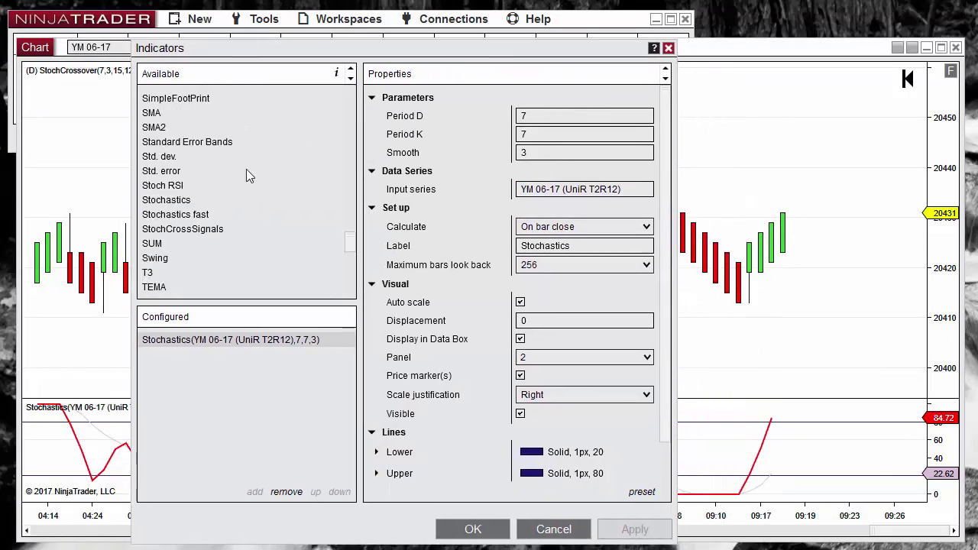
double_click(194, 230)
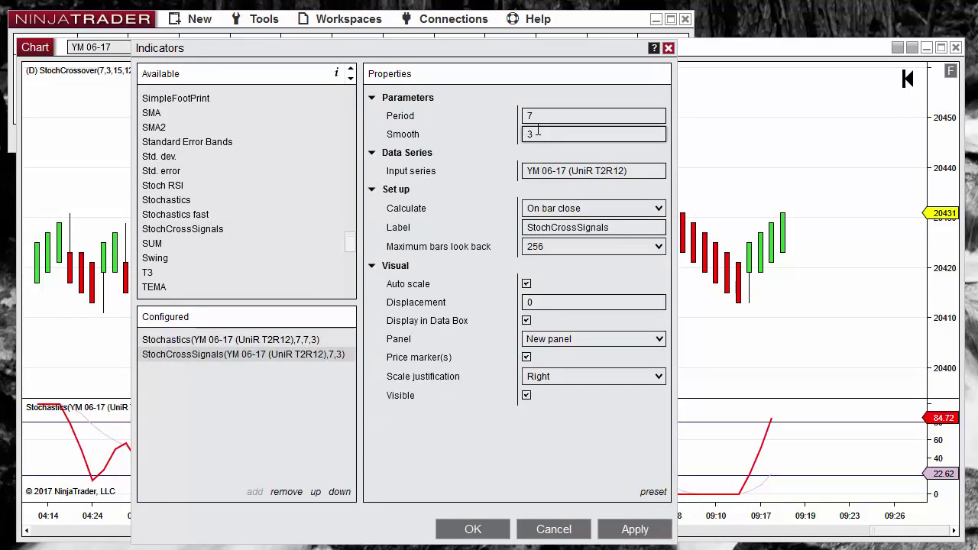
- Apply StochCrossSignals to the YM 06-17 chart and inspect the up and down arrows it draws
left_click(474, 538)
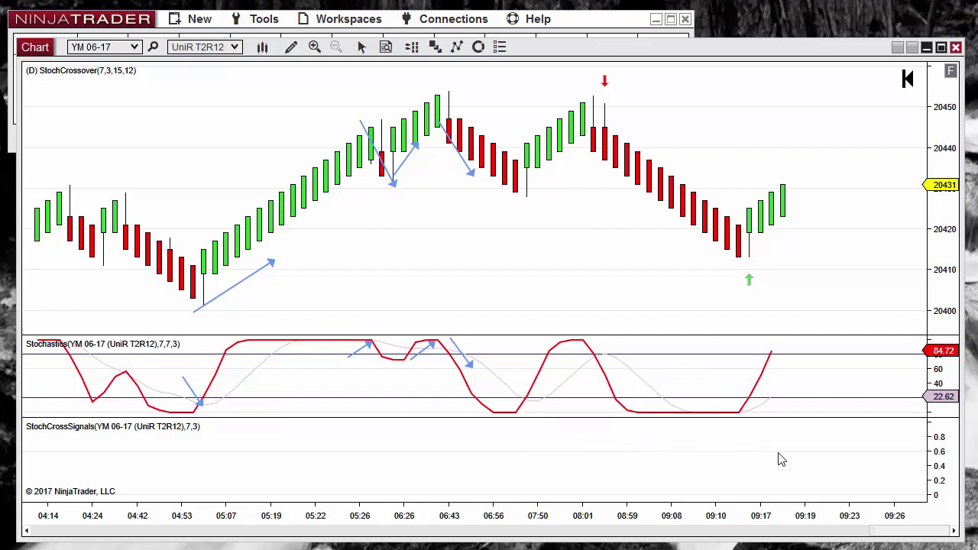
left_click(751, 281)
left_click(605, 82)
left_click(633, 244)
- Set the panel of the configured StochCrossSignals indicator to "Same as input series" and confirm the indicator settings
right_click(413, 262)
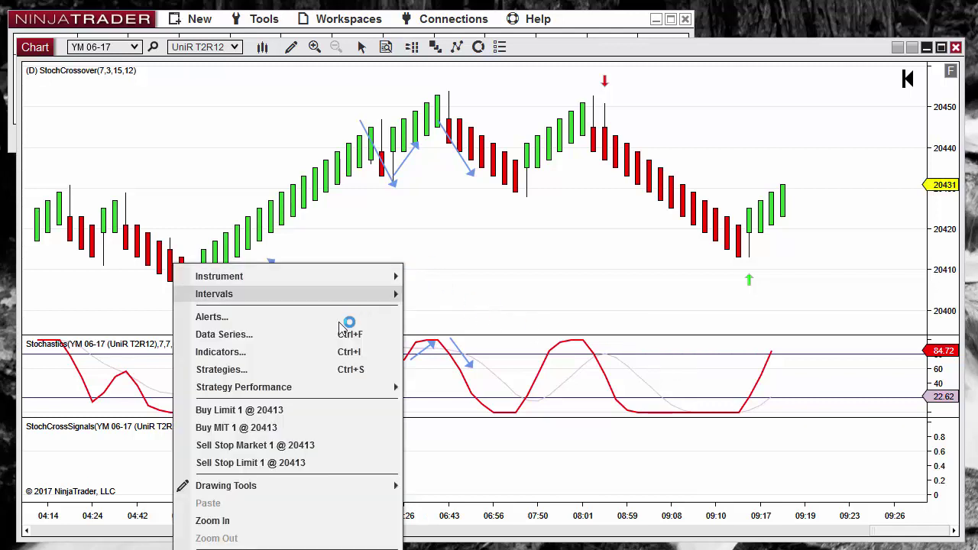
left_click(319, 359)
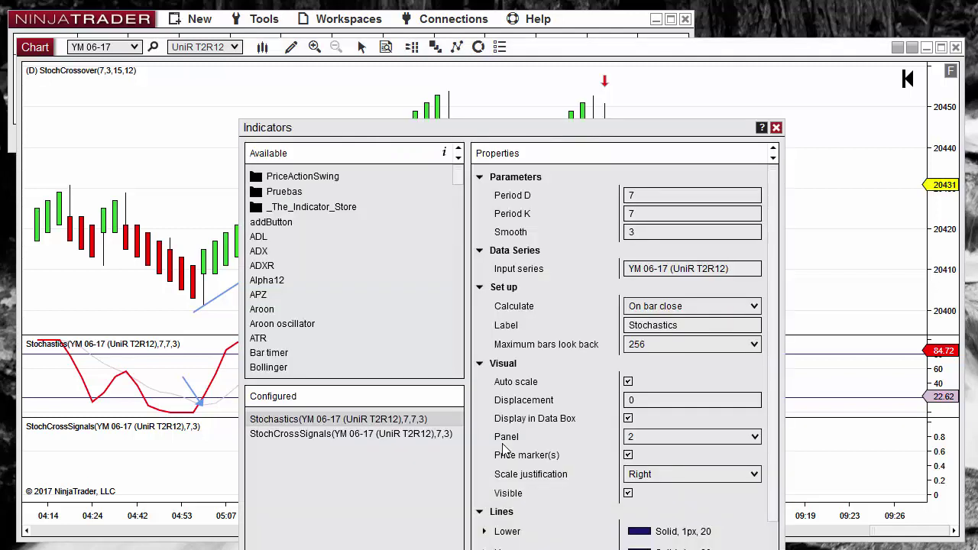
left_click(312, 436)
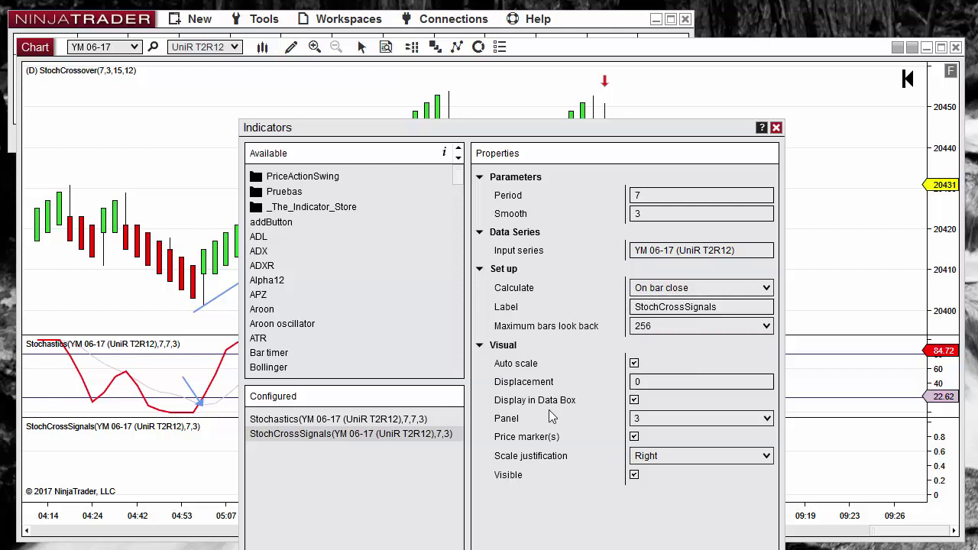
left_click(650, 424)
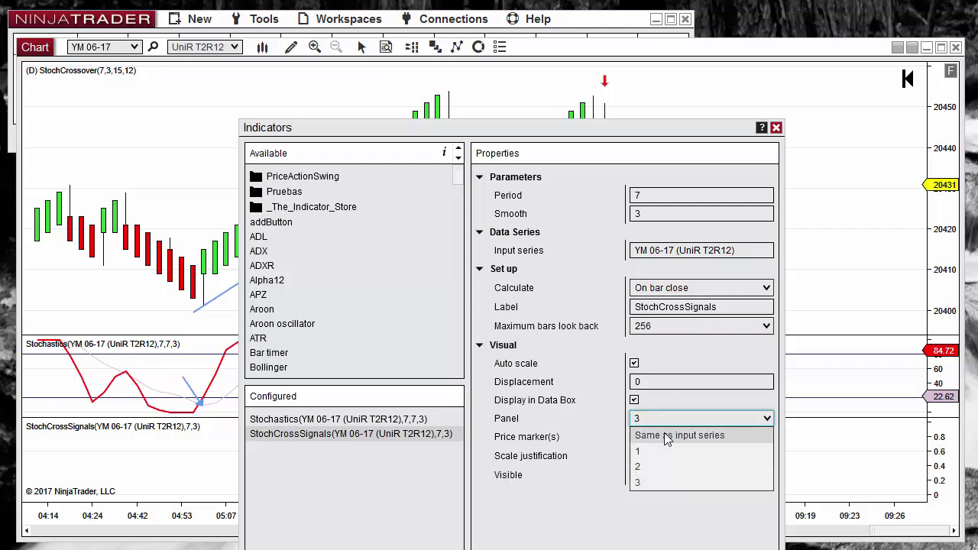
left_click(661, 436)
key("Return")
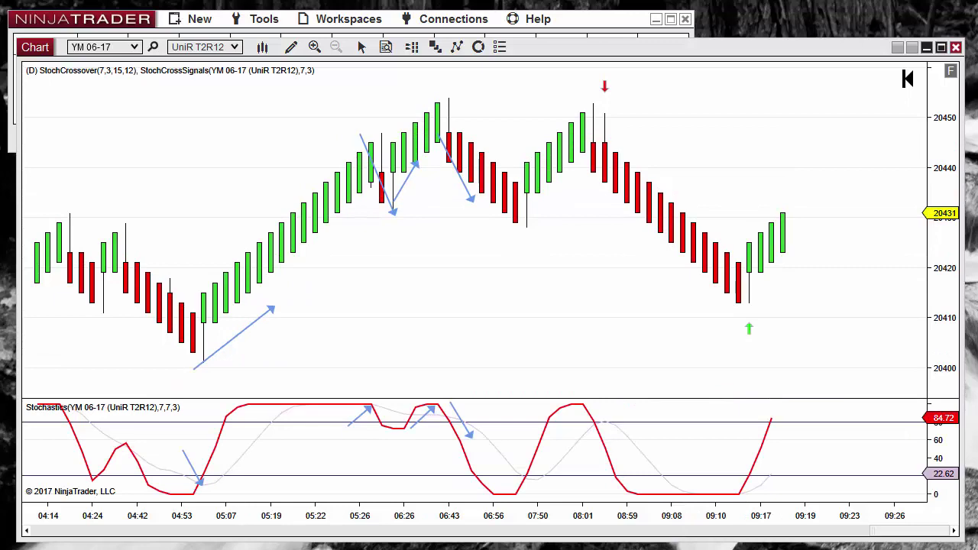
- Bring the StochCrossSignals code back into view, set IsOverlay to true in its defaults, compile, and move the editor off the chart
left_click_drag(118, 549, 194, 81)
left_click_drag(709, 395, 890, 392)
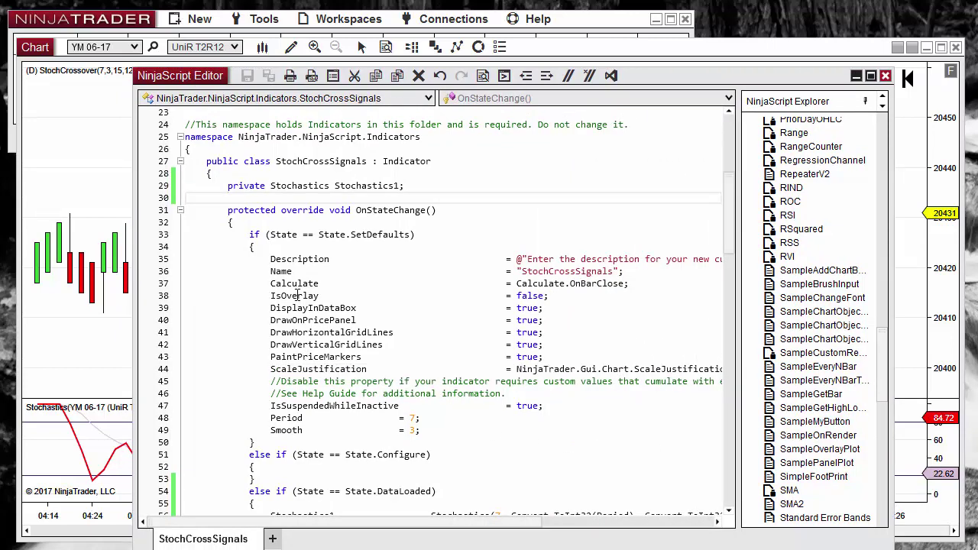
double_click(530, 296)
type("t")
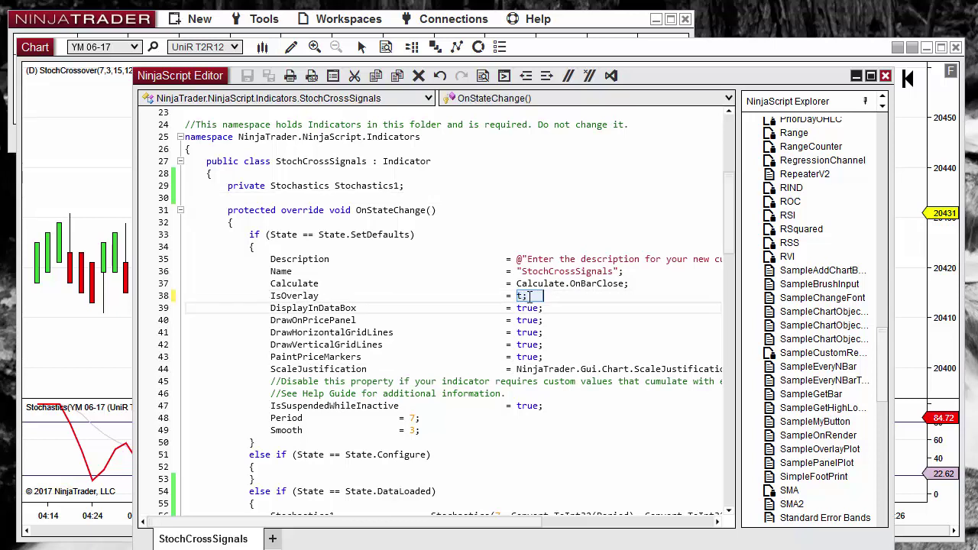
type("rue")
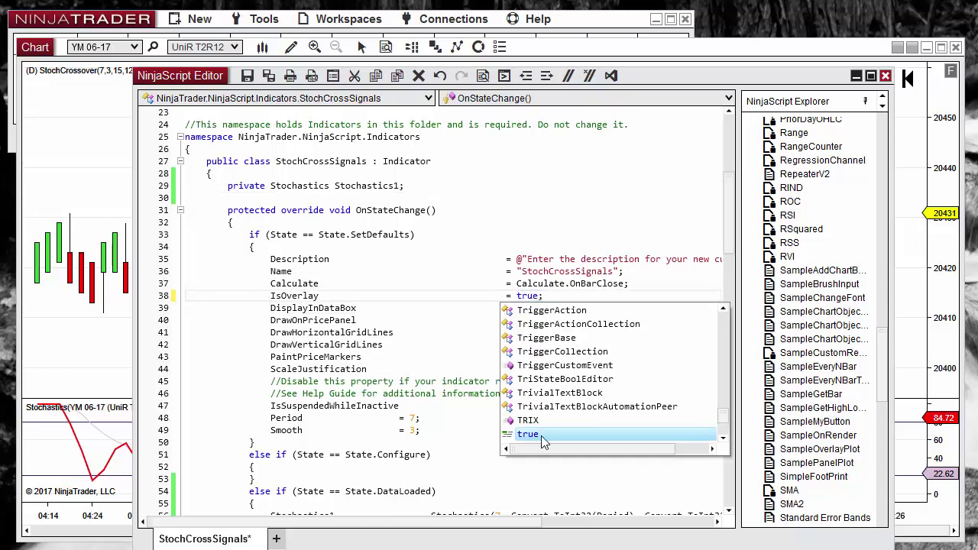
left_click(506, 76)
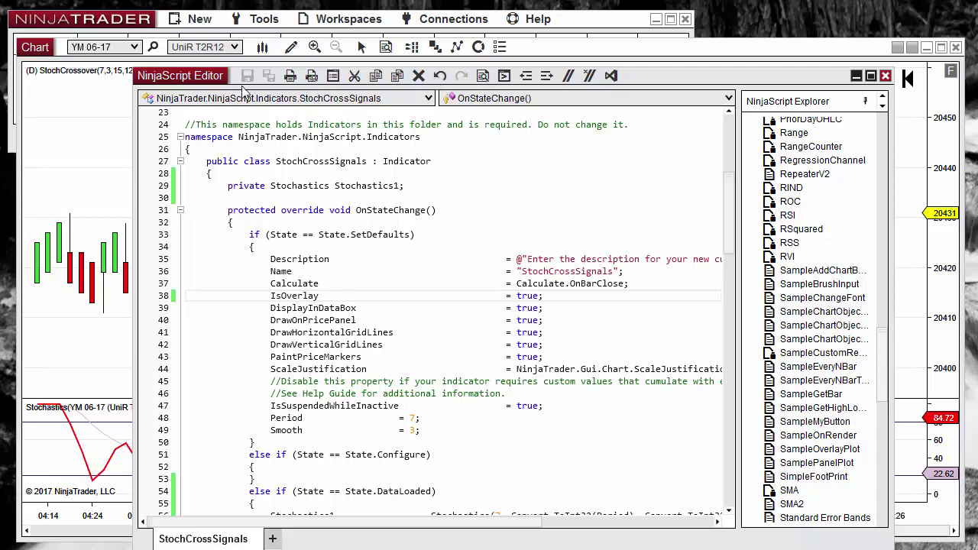
left_click_drag(187, 77, 144, 290)
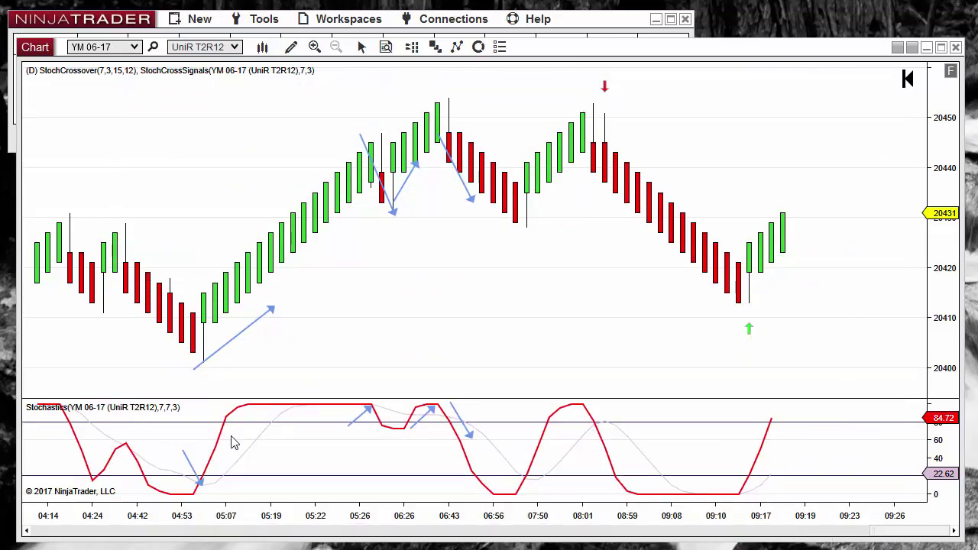
- Remove StochCrossSignals from the YM 06-17 chart's configured indicators
right_click(405, 273)
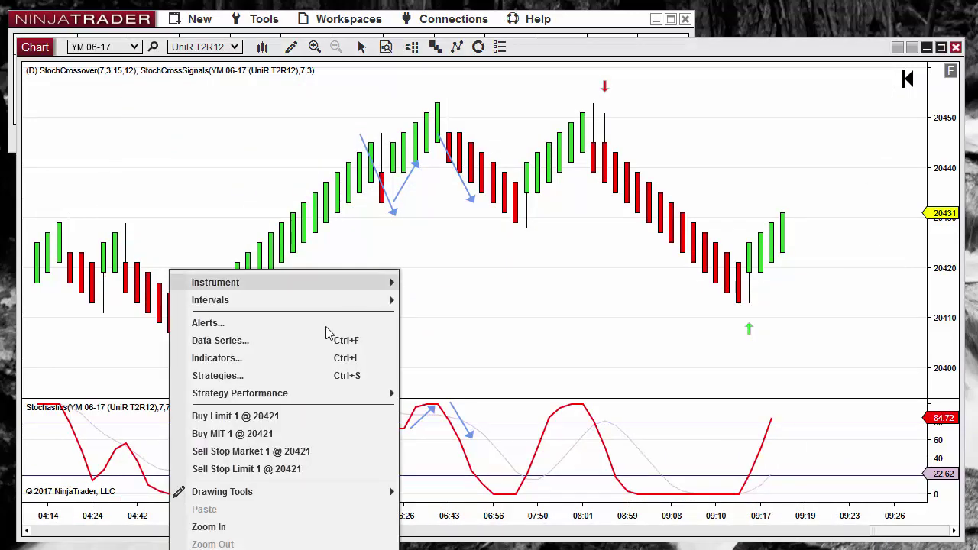
left_click(275, 364)
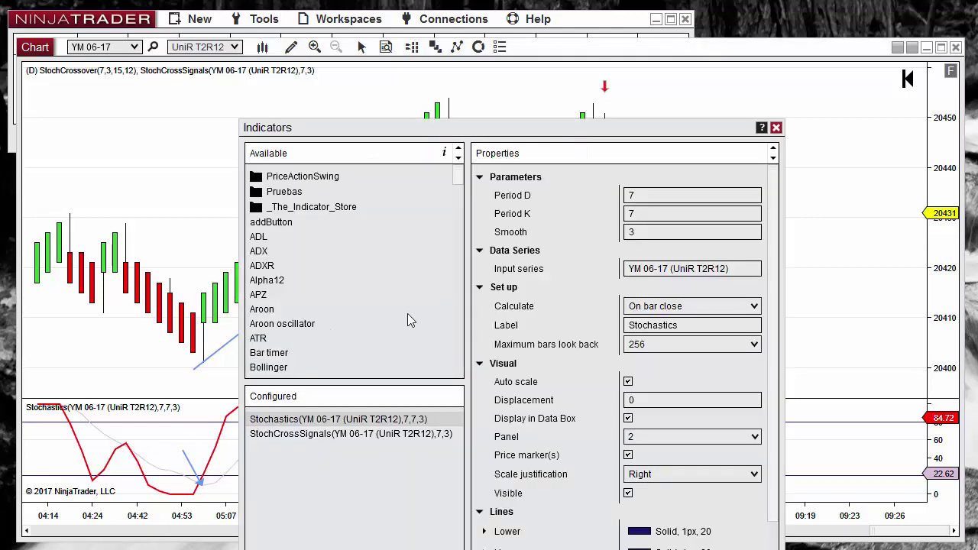
left_click(313, 434)
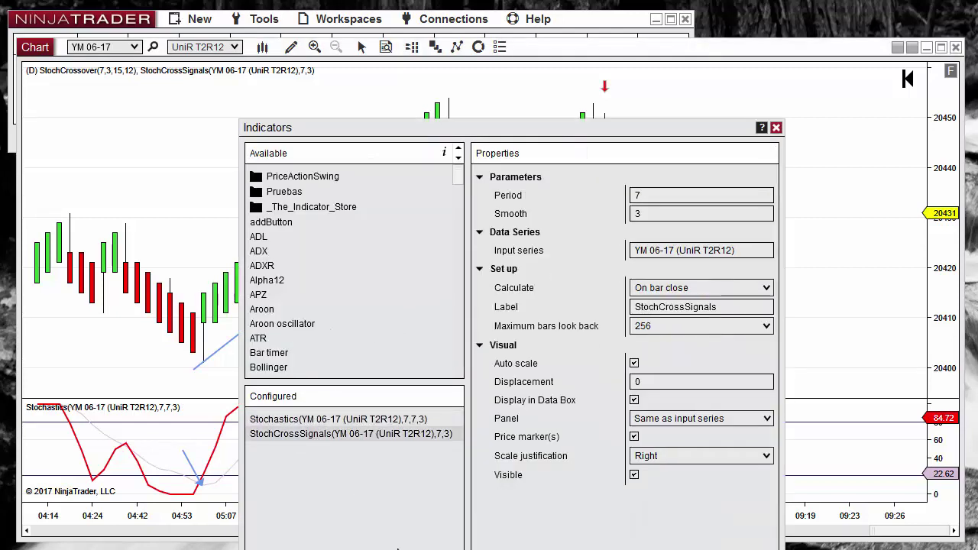
key("Delete")
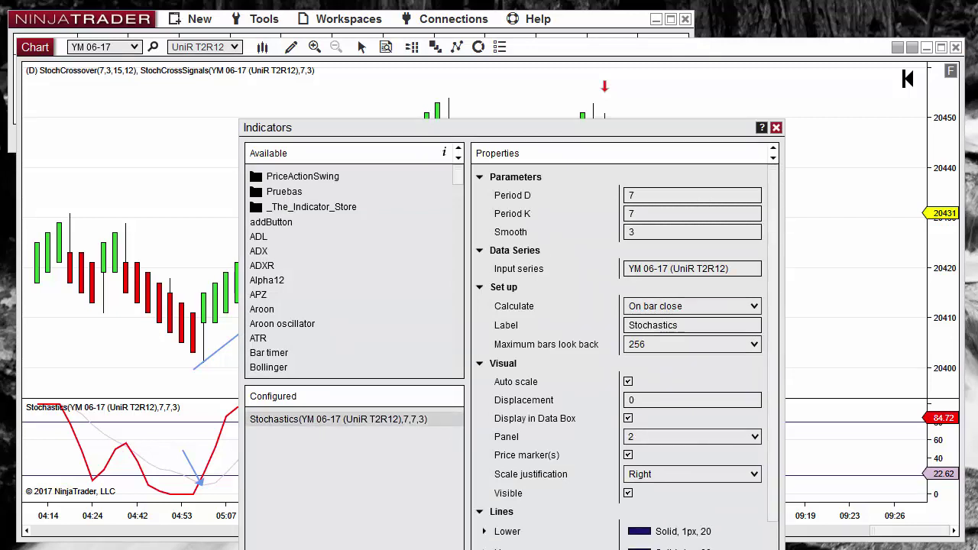
- Add StochCrossSignals to the chart's configured indicators again, apply it, check the arrows in the price panel, and close the settings
left_click_drag(363, 121, 136, 65)
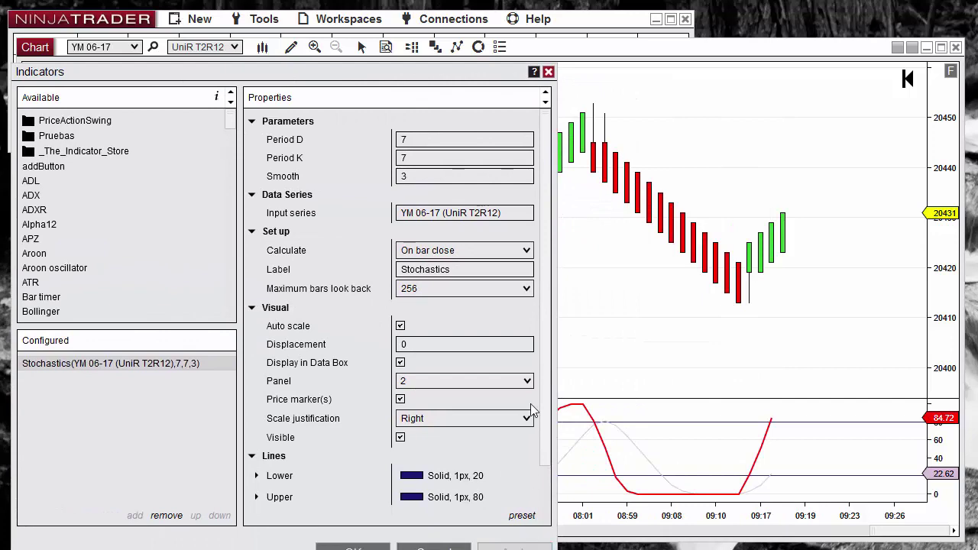
left_click_drag(229, 119, 246, 263)
scroll(118, 286, "down", 1)
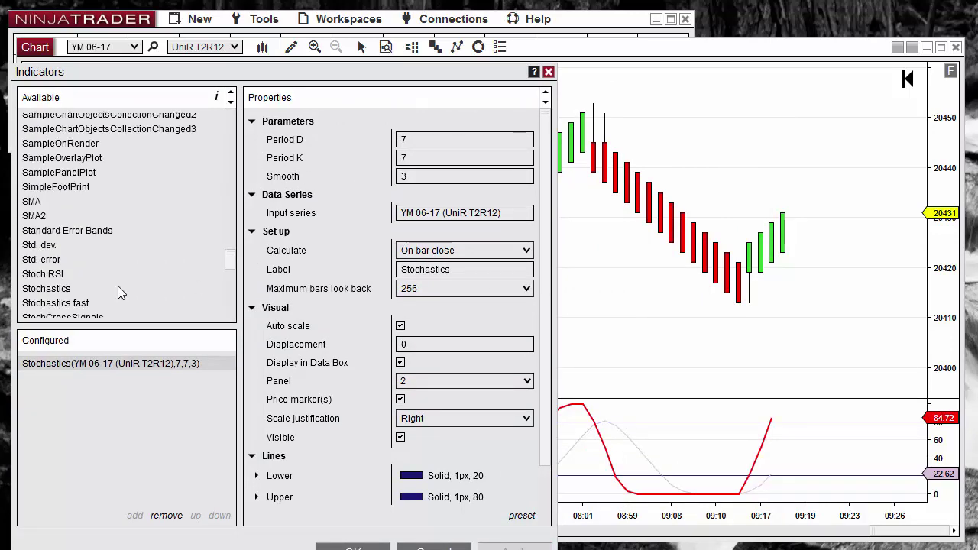
scroll(117, 285, "down", 1)
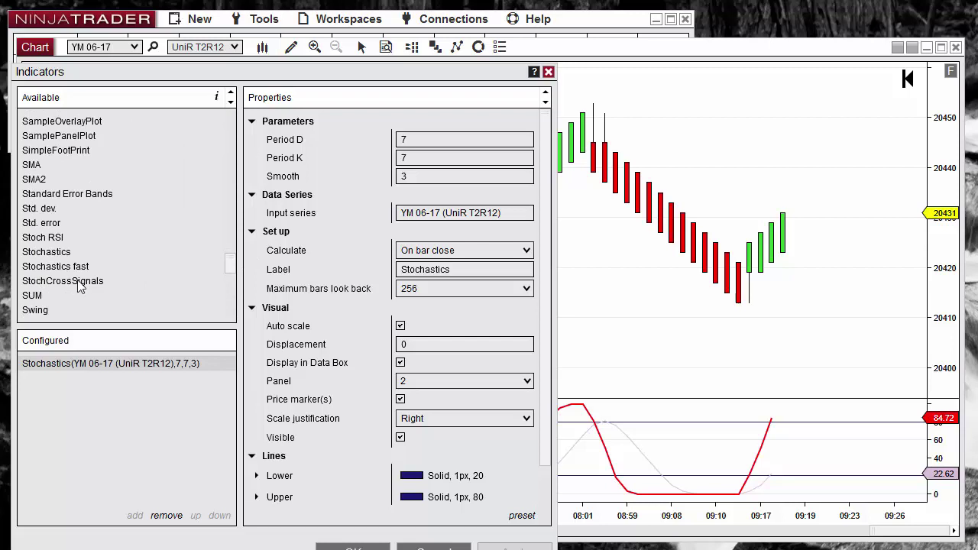
double_click(82, 282)
left_click(508, 549)
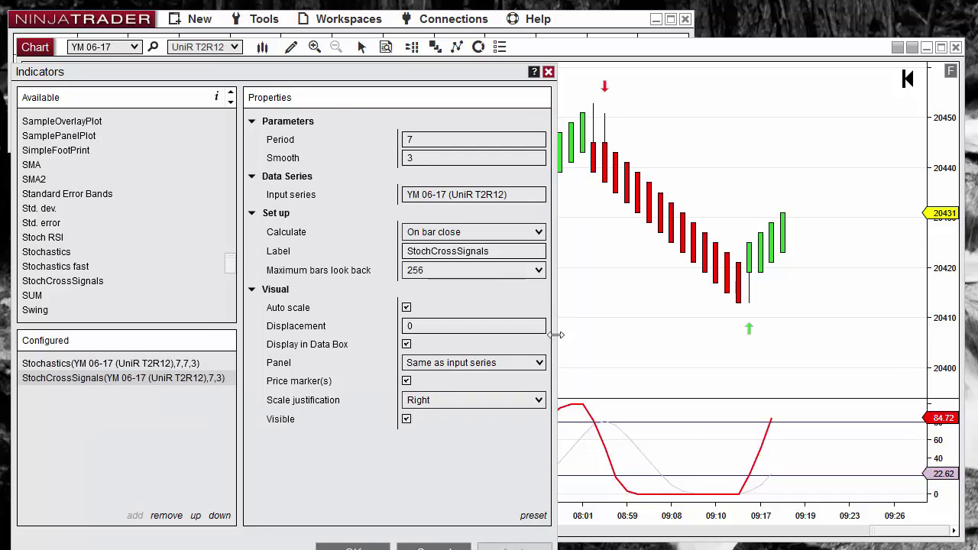
left_click_drag(404, 69, 327, 451)
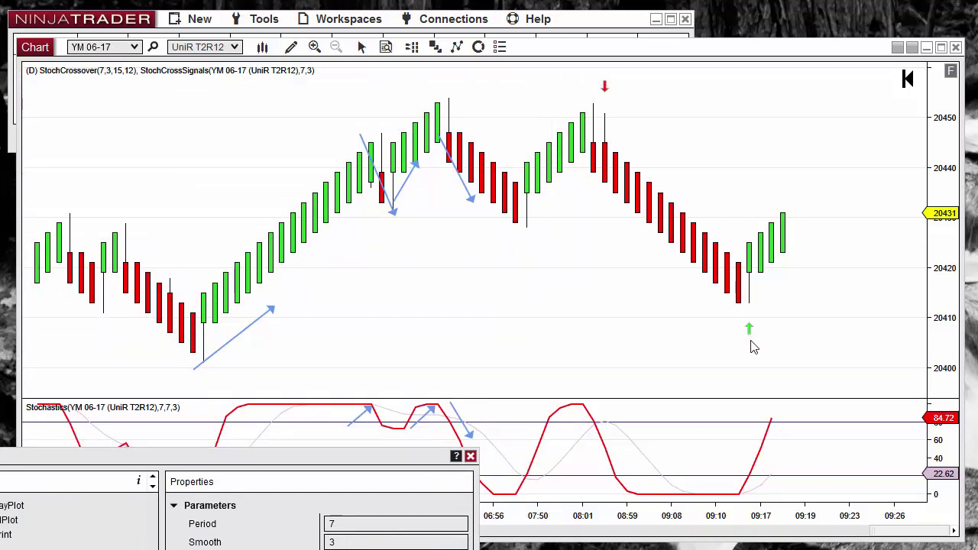
left_click_drag(298, 462, 428, 171)
left_click(599, 167)
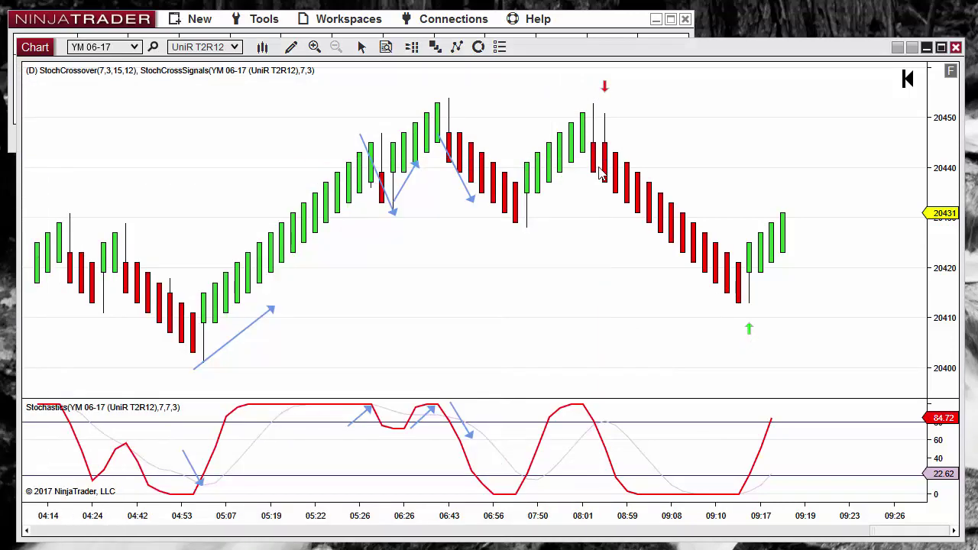
- In the indicator's OnBarUpdate, append +CurrentBar to the Draw.ArrowUp tag "StochCrossoverArrow up_1"
left_click_drag(573, 428, 663, 57)
scroll(589, 349, "down", 9)
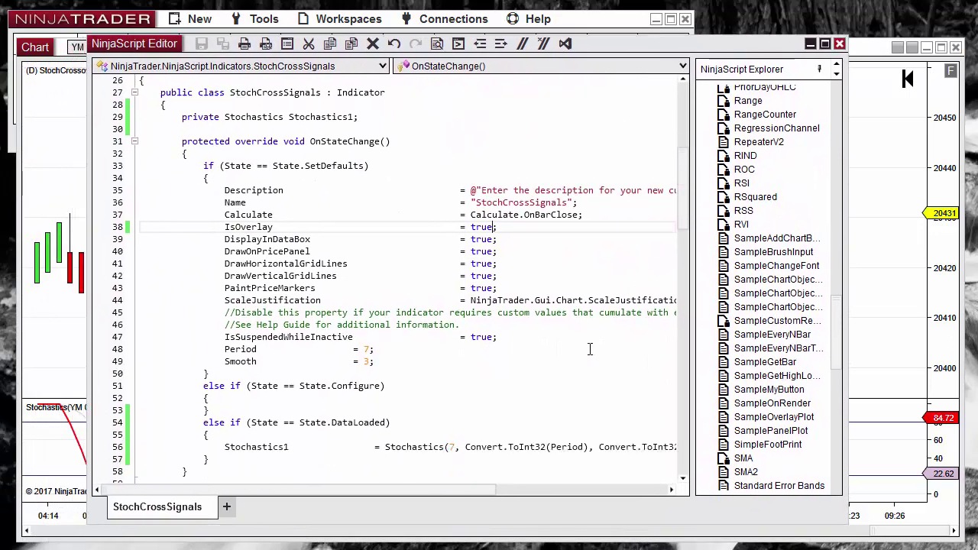
scroll(590, 350, "down", 2)
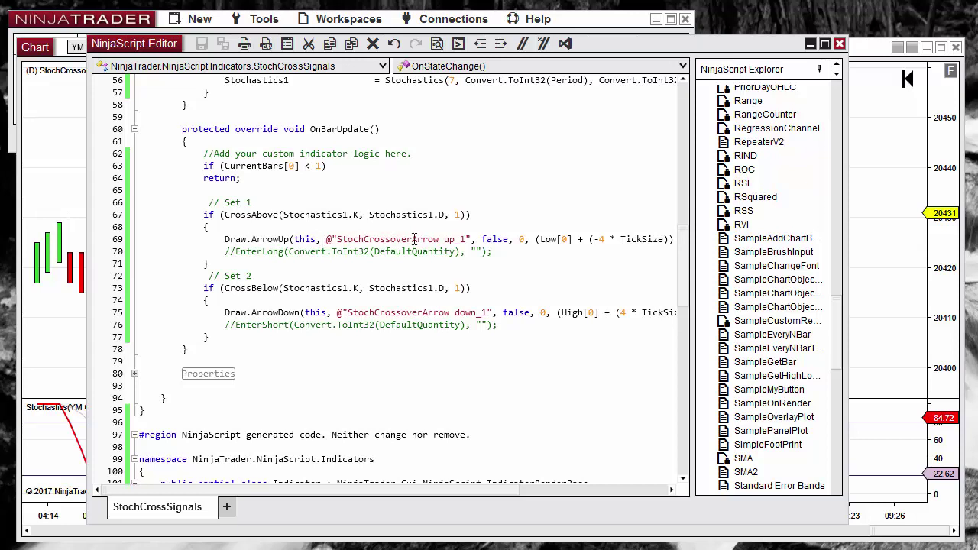
left_click(471, 239)
double_click(384, 239)
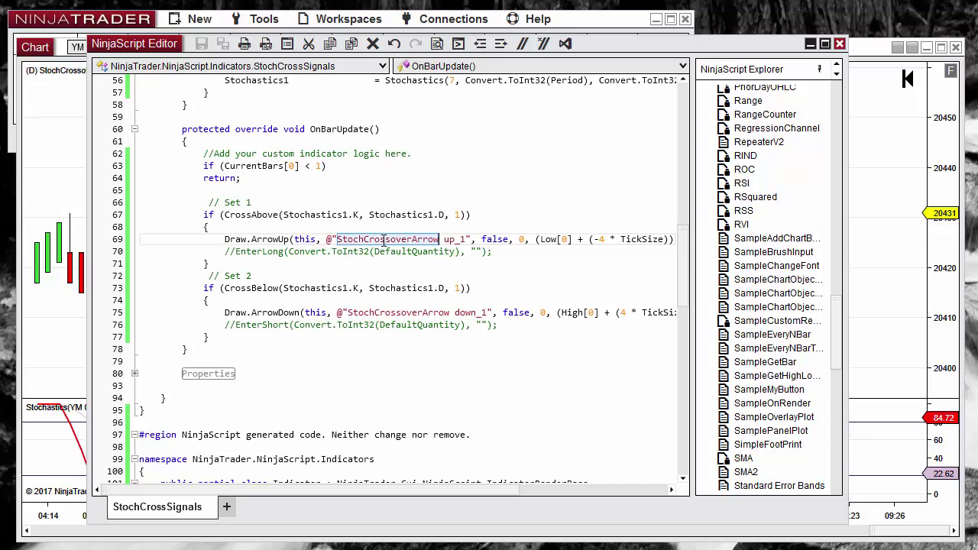
double_click(398, 312)
left_click(473, 239)
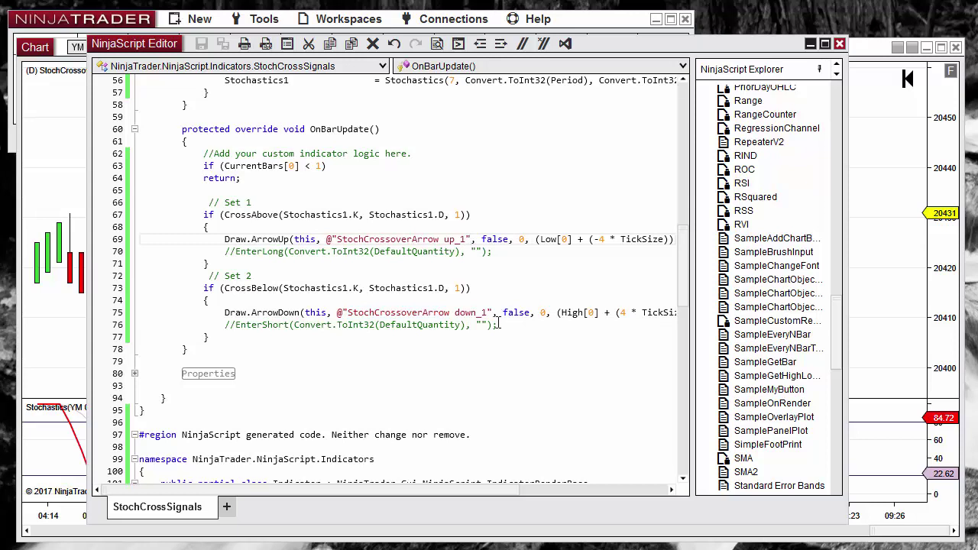
type("+")
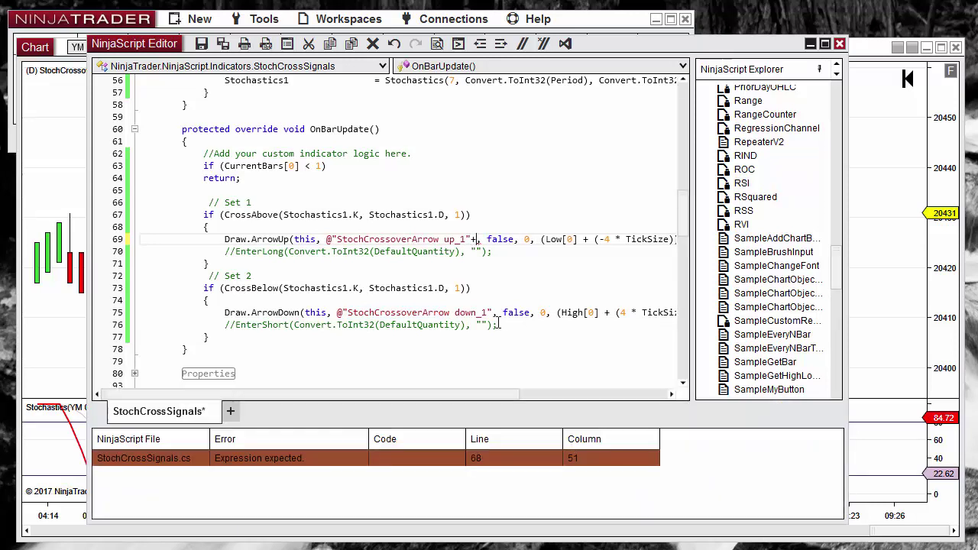
type("Curr")
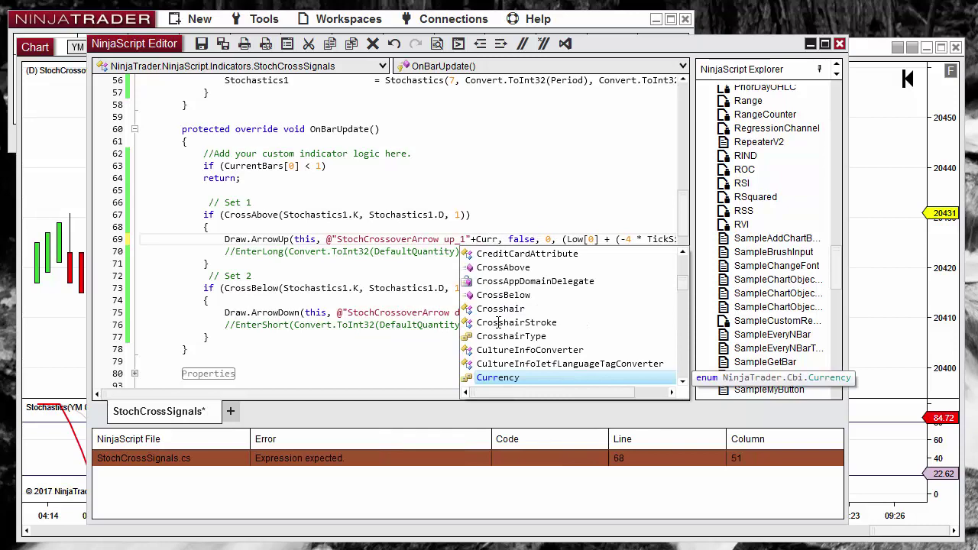
type("ent")
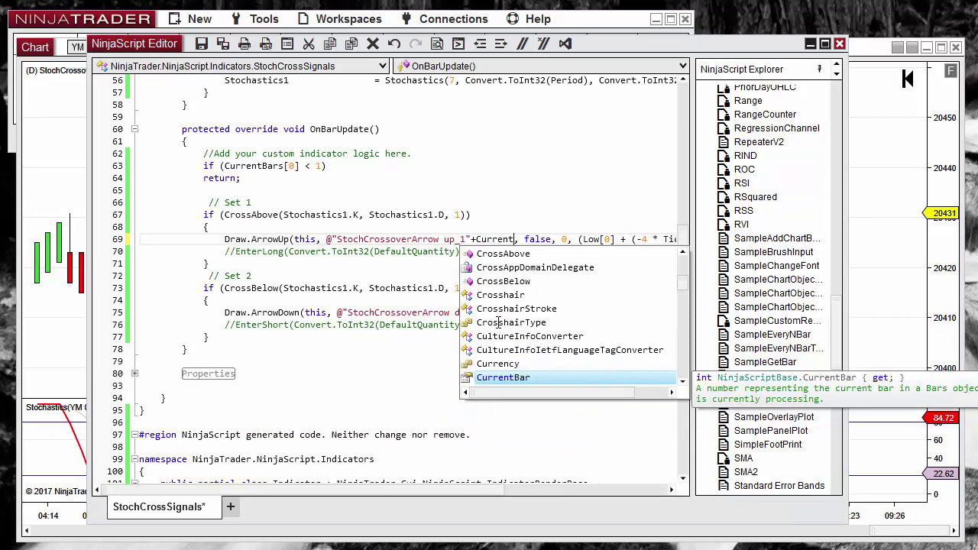
double_click(518, 377)
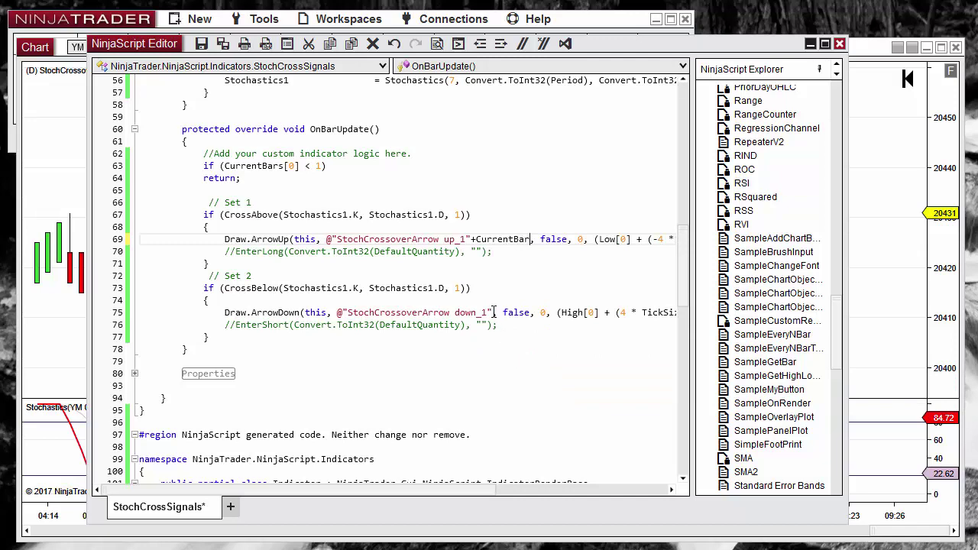
- Append +CurrentBar to the Draw.ArrowDown tag "StochCrossoverArrow down_1" and compile the indicator
type("+Cur")
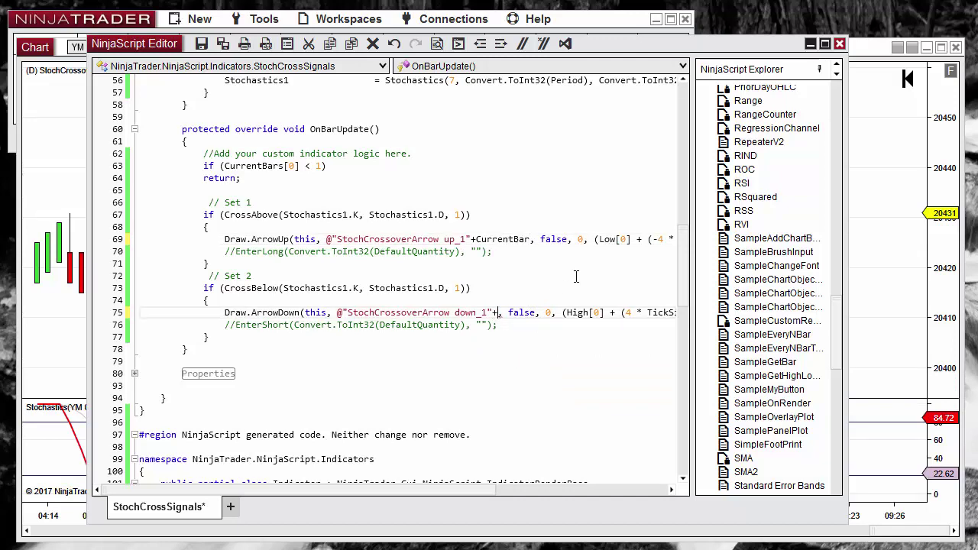
type("ent")
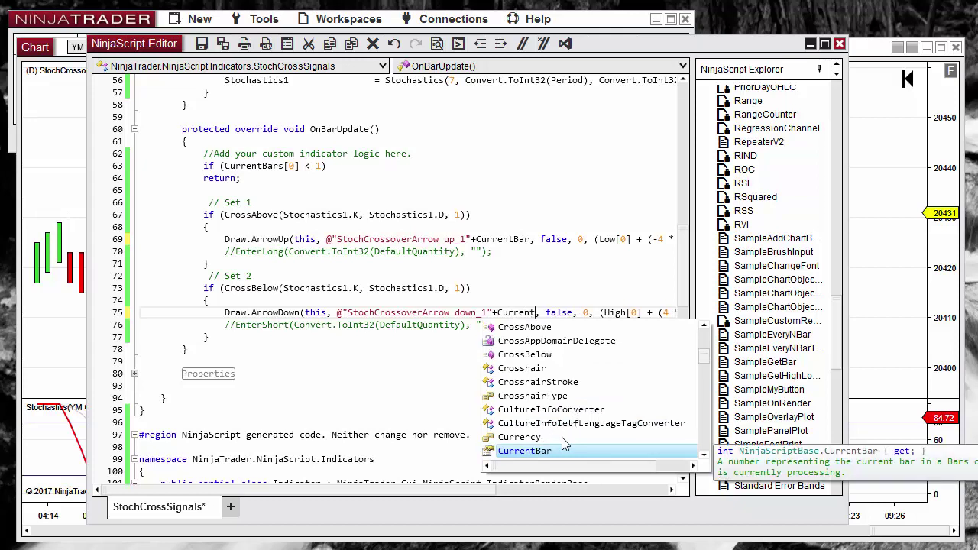
double_click(553, 452)
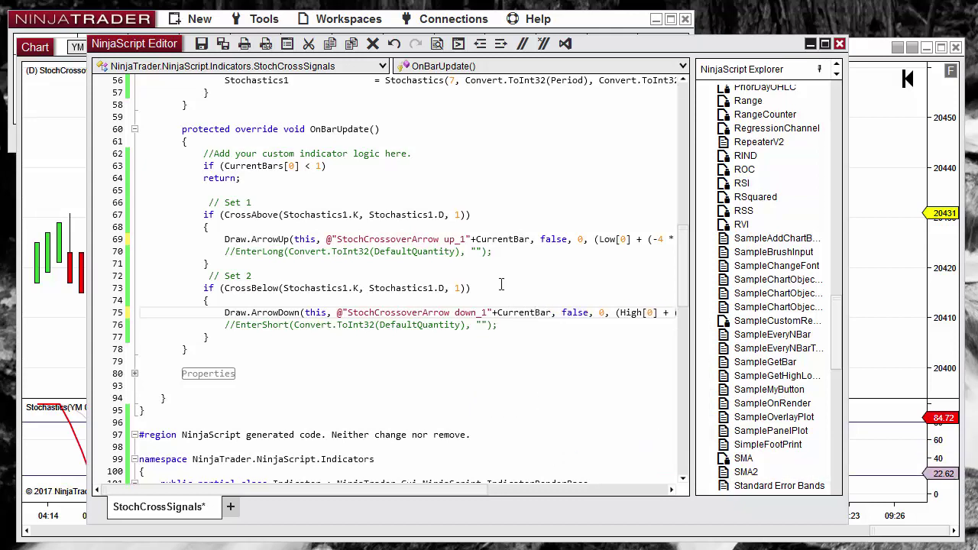
left_click(458, 43)
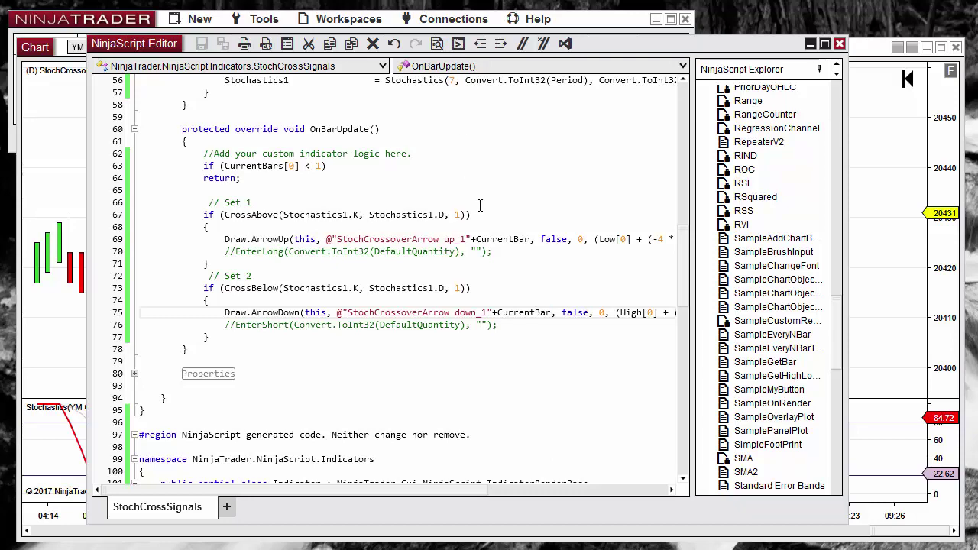
- Move the script editor out of the way and reload NinjaScript on the YM 06-17 chart so the arrows are redrawn
left_click_drag(130, 49, 130, 549)
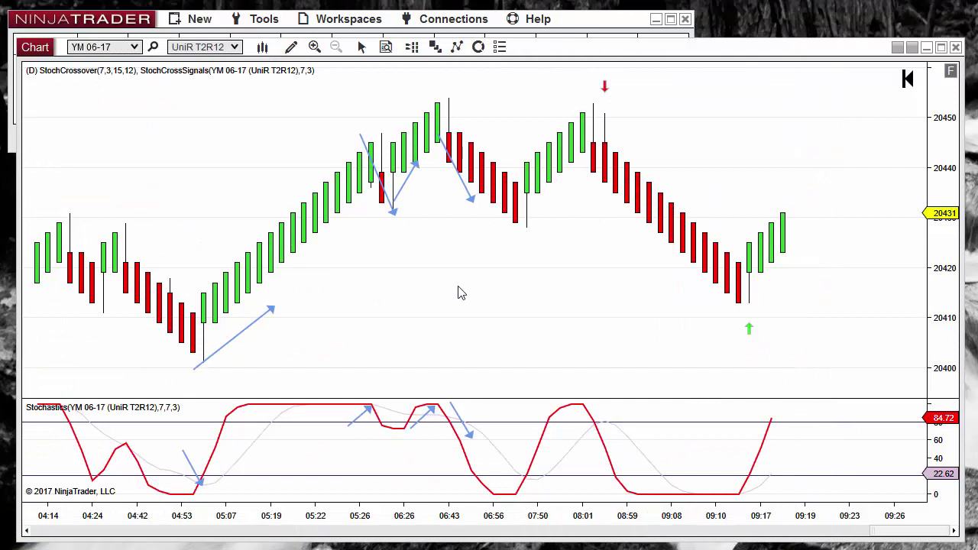
left_click(285, 134)
right_click(288, 136)
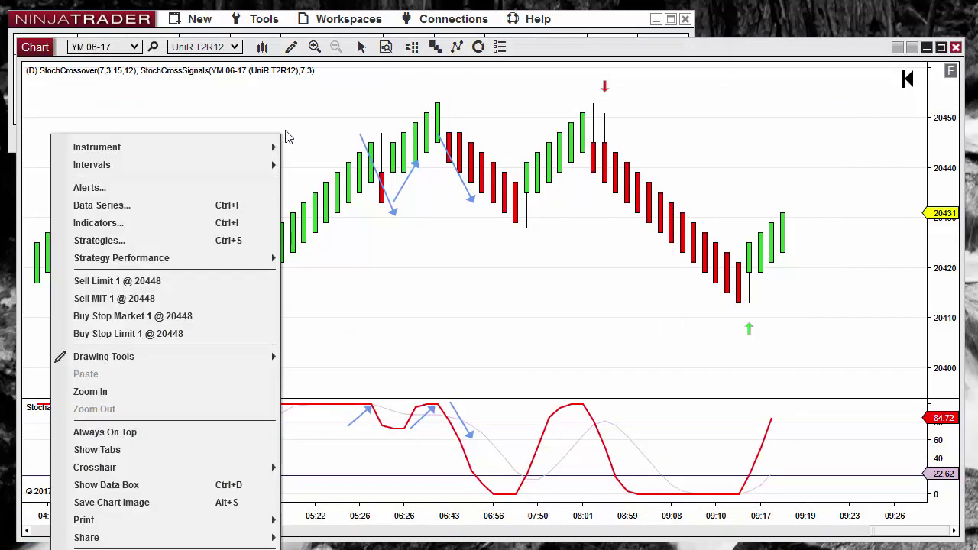
right_click(423, 82)
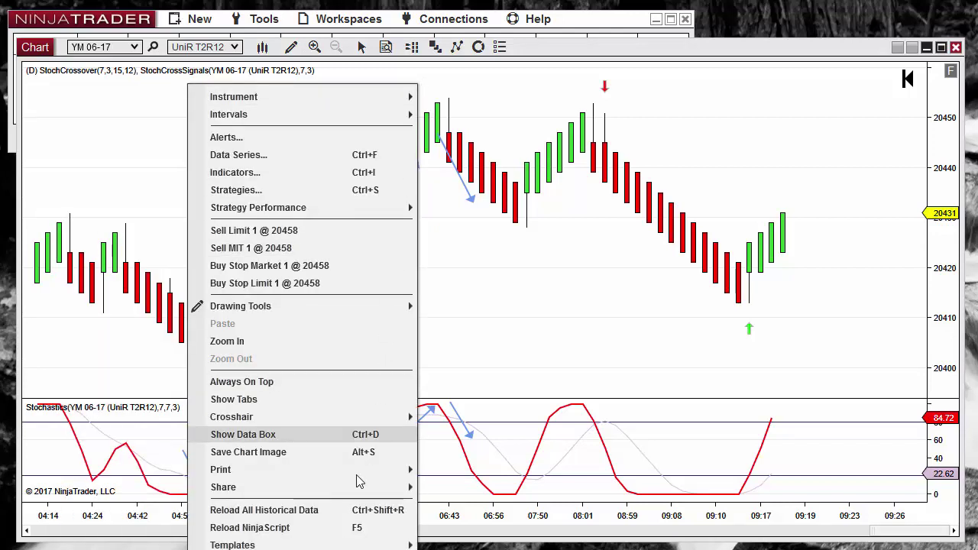
left_click(256, 530)
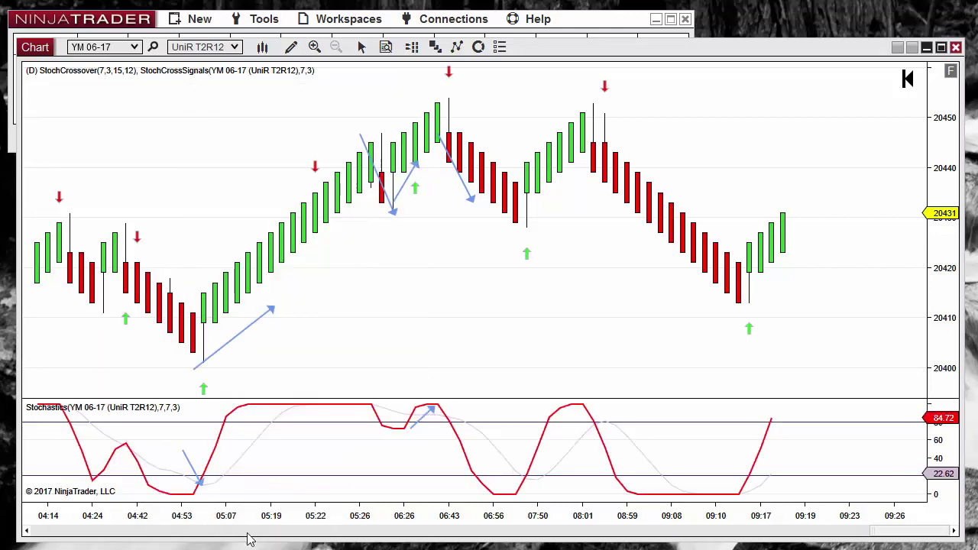
- Open the drawing object properties of the most recent green up arrow and widen the configured list to show full tags
left_click(749, 328)
left_click(603, 87)
left_click(448, 72)
double_click(749, 328)
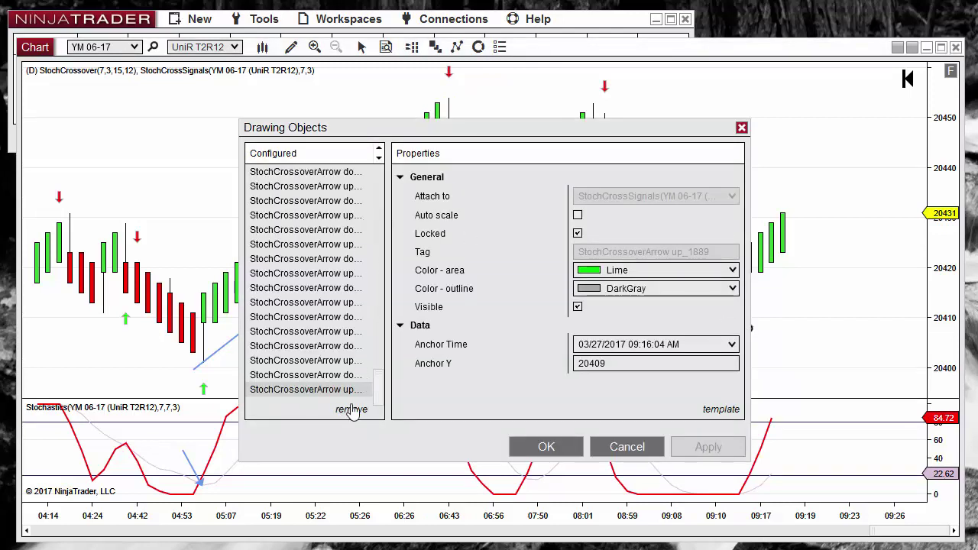
left_click_drag(388, 323, 538, 313)
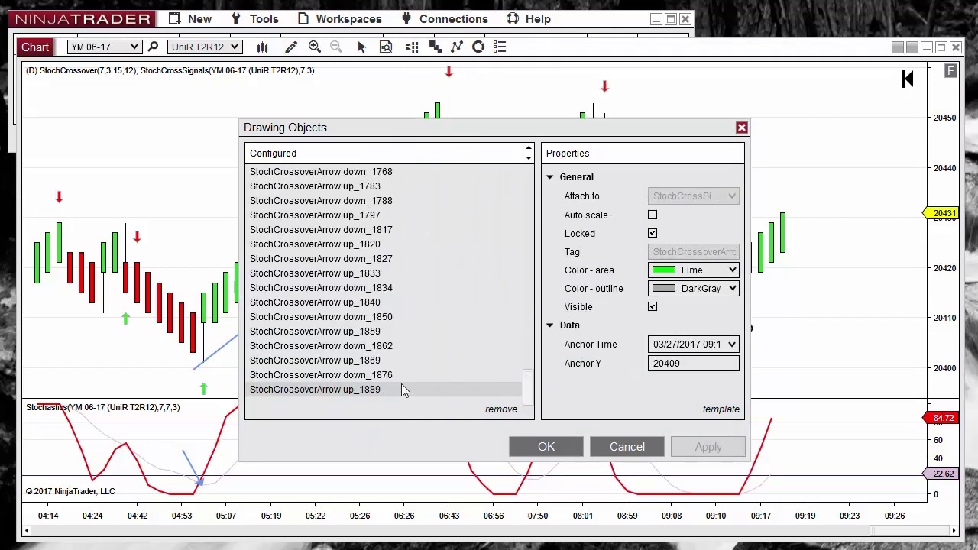
- Inspect the properties of the arrow objects from down_1876 back to down_1850, and close the dialog without changes
left_click(344, 375)
left_click(336, 360)
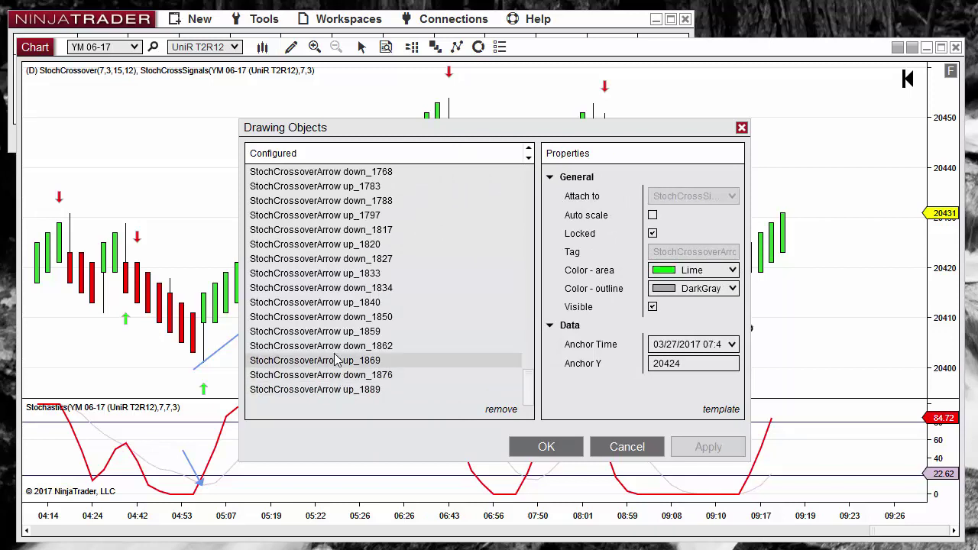
left_click(340, 348)
left_click(345, 333)
left_click(344, 318)
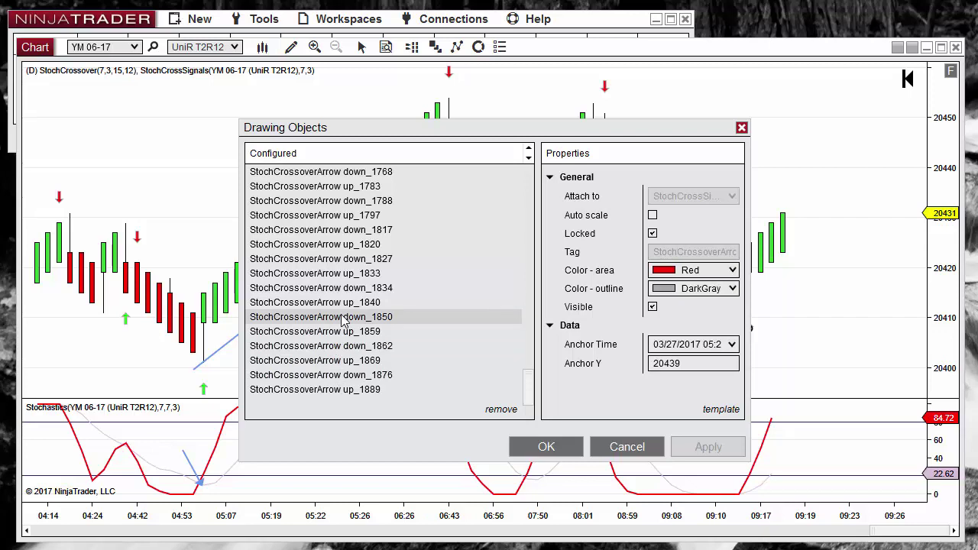
left_click(641, 449)
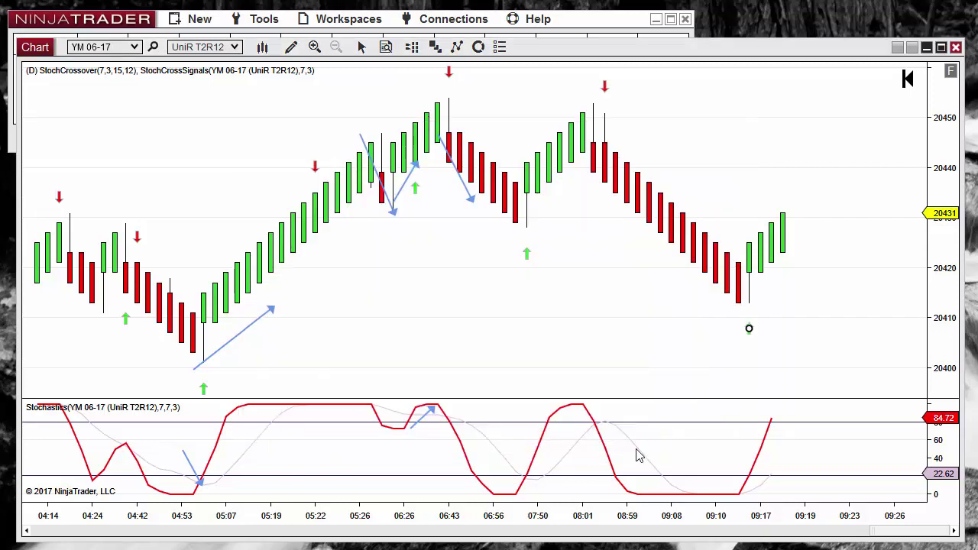